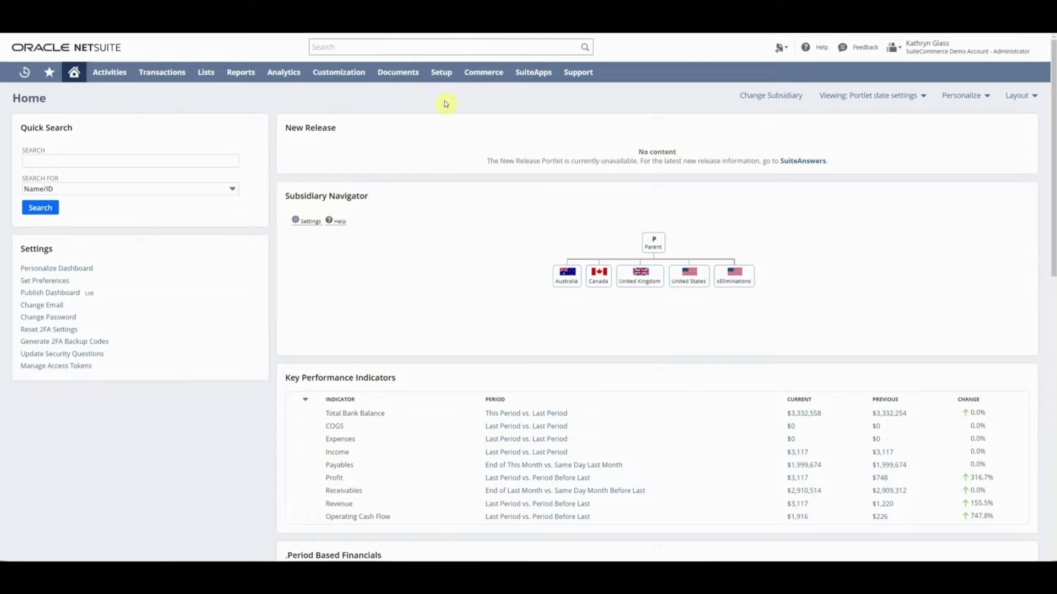
- Load the configuration for the SC B2B Summit website on its primary ag.suitebuddy.io domain
mouse_move(492, 73)
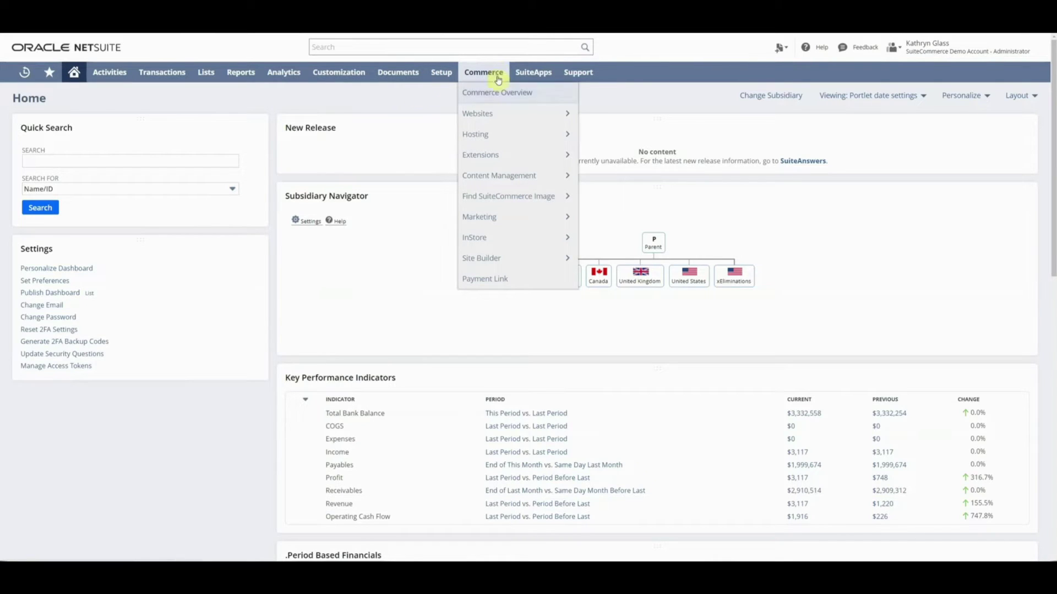
mouse_move(513, 140)
mouse_move(512, 114)
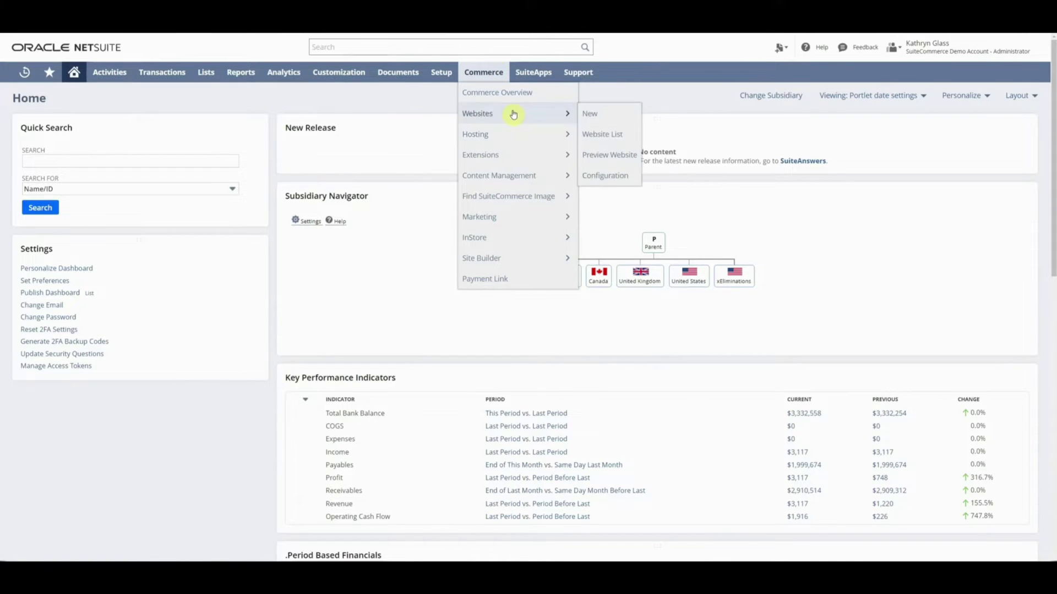
left_click(614, 176)
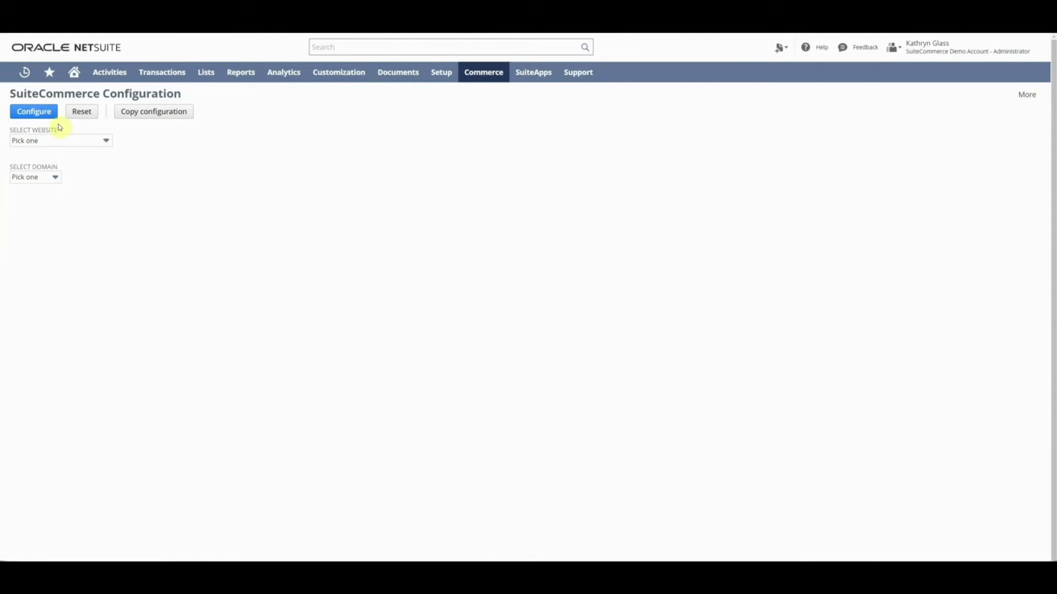
left_click(60, 142)
left_click(80, 145)
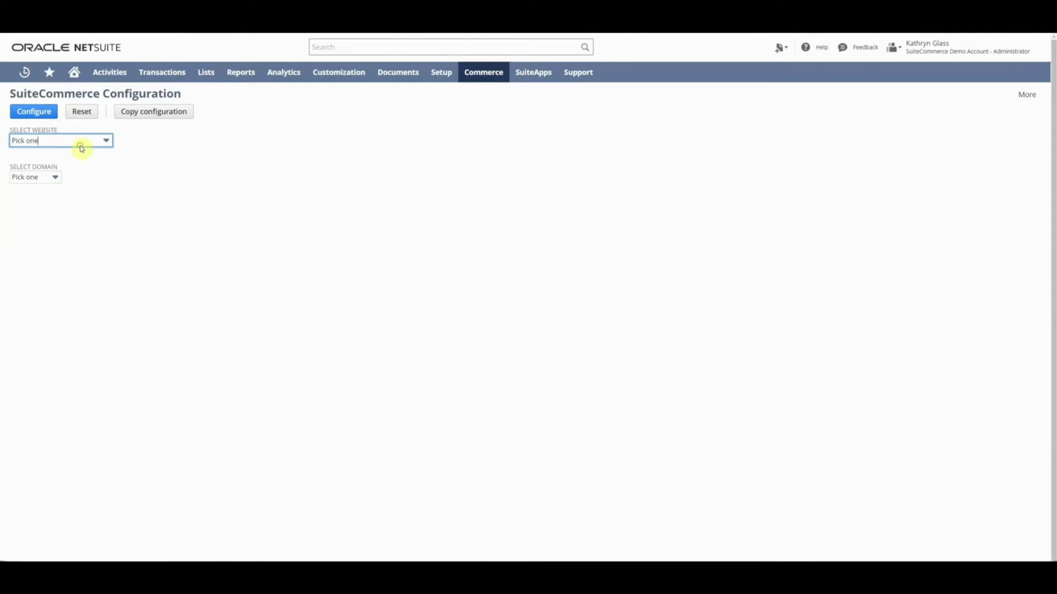
left_click(40, 144)
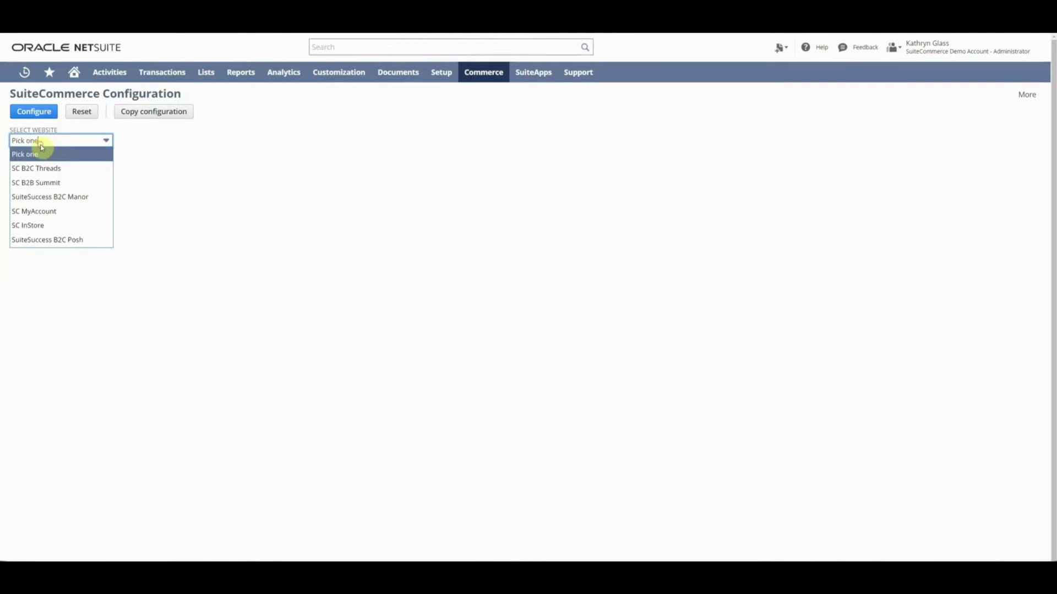
left_click(62, 184)
left_click(59, 177)
left_click(59, 202)
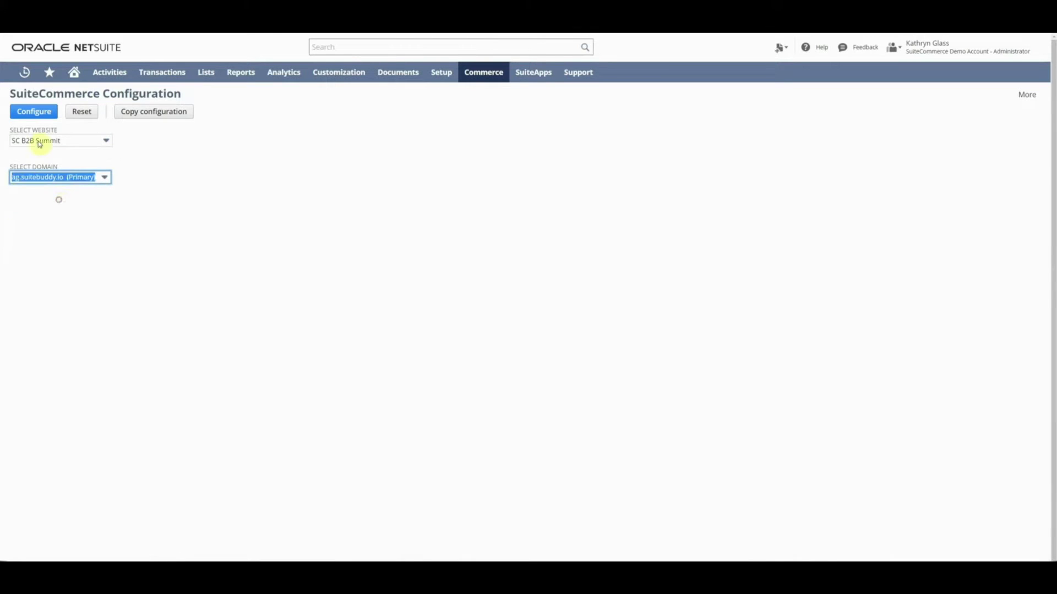
left_click(36, 114)
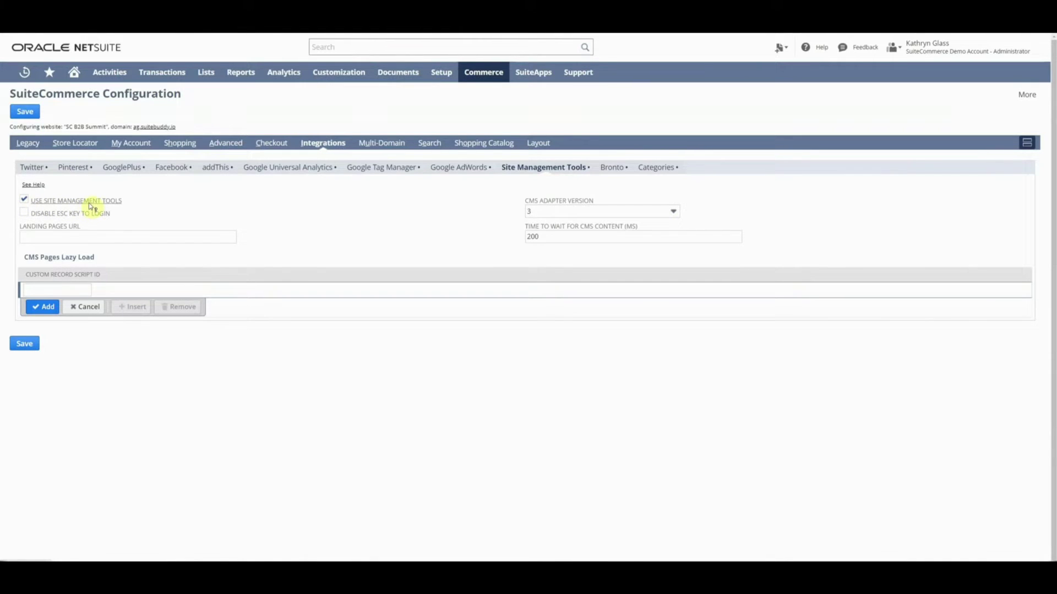
- Highlight the Disable Esc Key to Login setting's label to point it out
left_click_drag(130, 213, 32, 219)
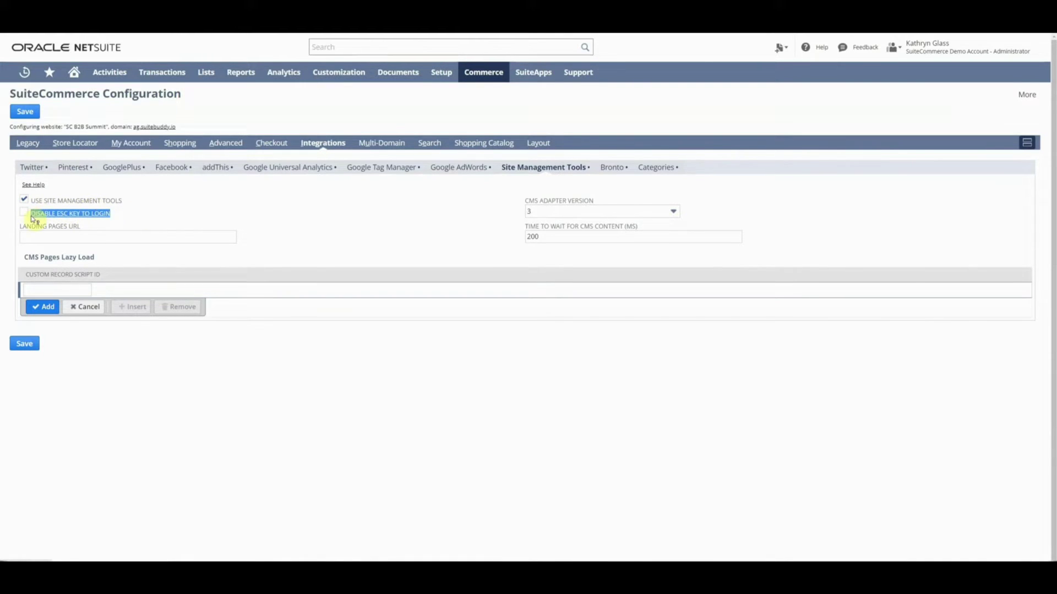
left_click(153, 214)
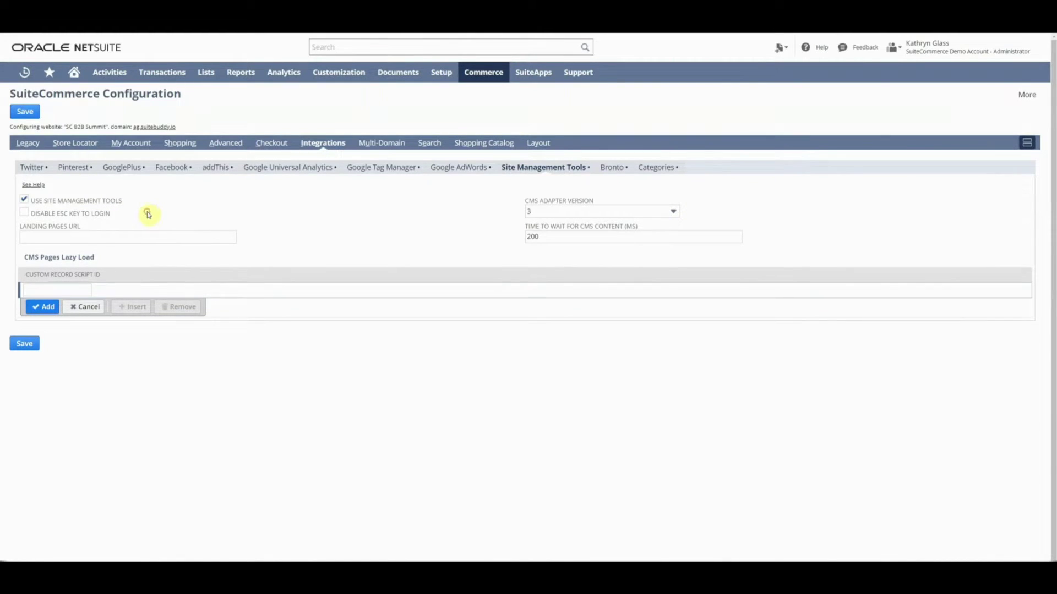
left_click_drag(148, 214, 30, 215)
left_click(146, 217)
left_click_drag(116, 216, 36, 216)
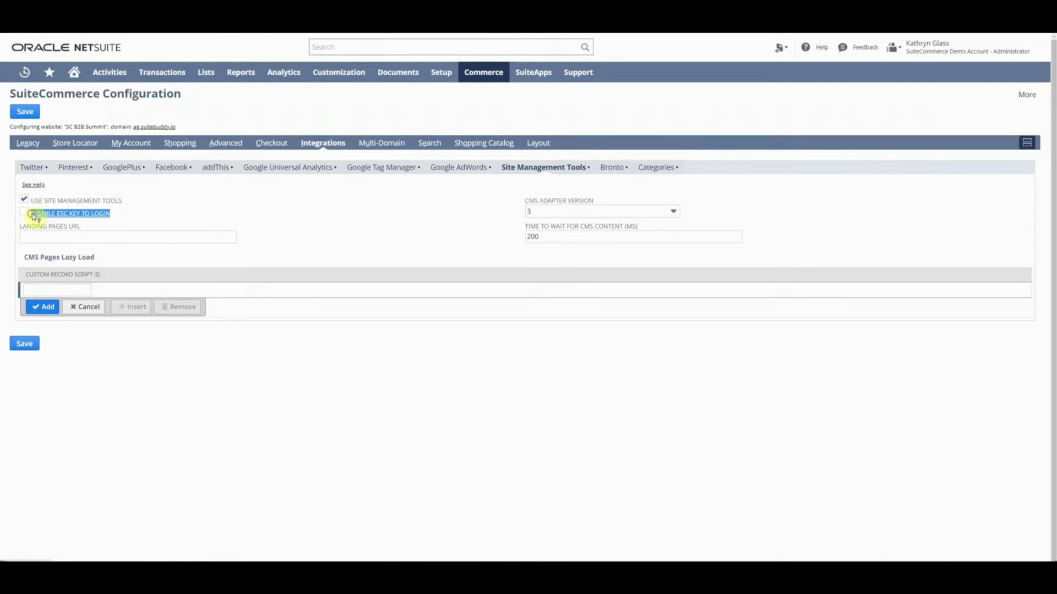
left_click(138, 213)
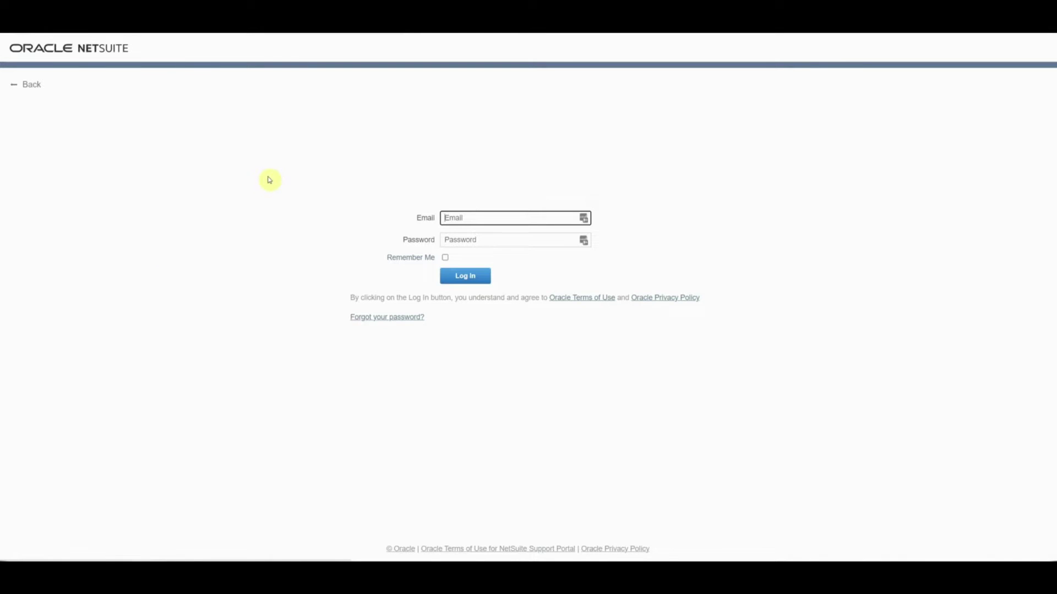
- Log in to Site Management Tools with the NetSuite account credentials
left_click(460, 275)
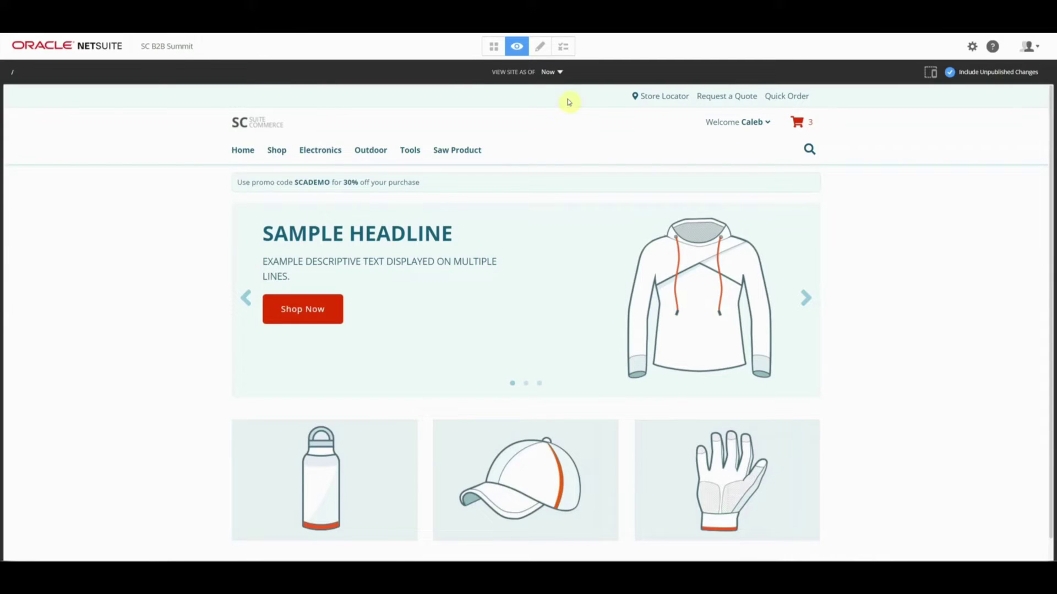
- Switch to Overview Mode and browse the Pages, Blog, Published and Expired tabs
left_click(539, 51)
left_click(564, 48)
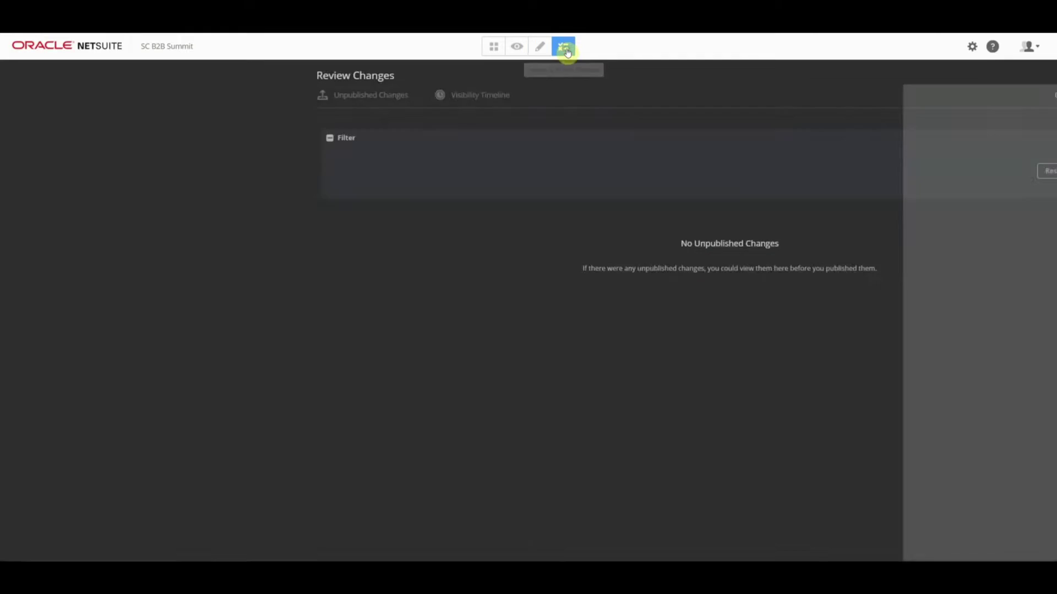
left_click(499, 51)
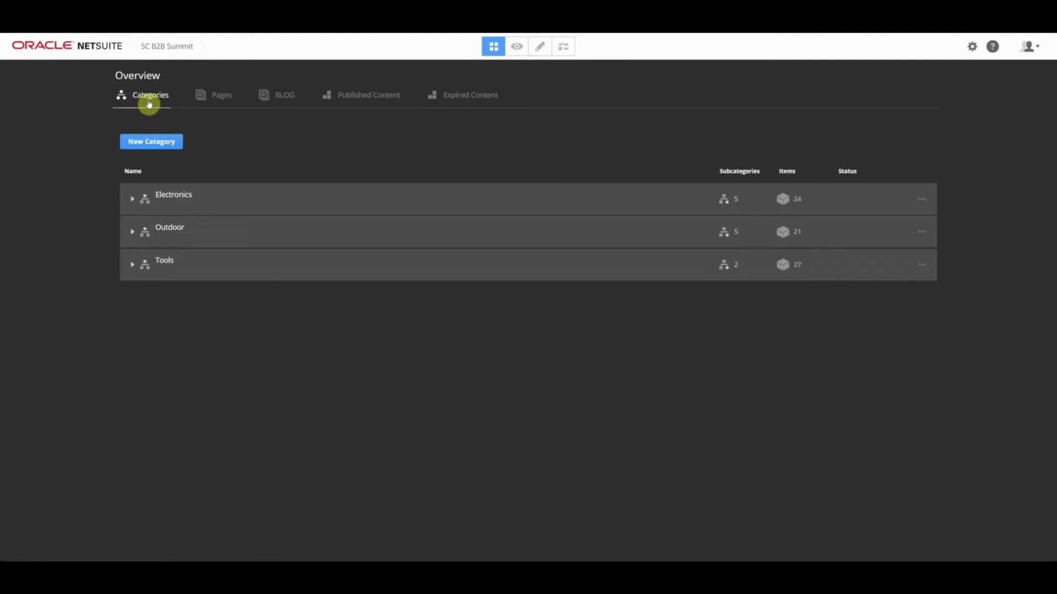
left_click(217, 101)
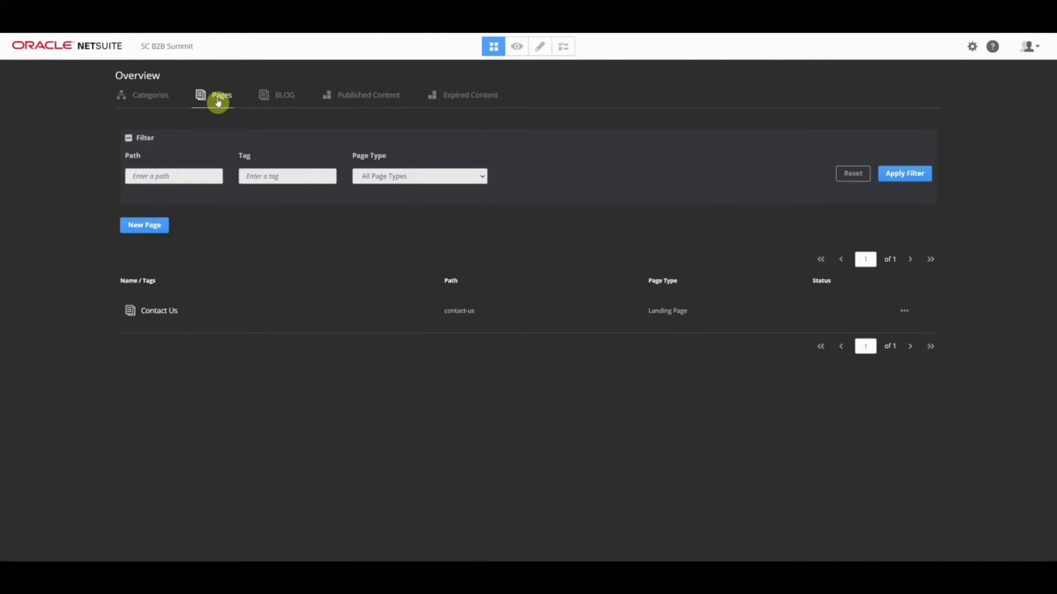
left_click(270, 101)
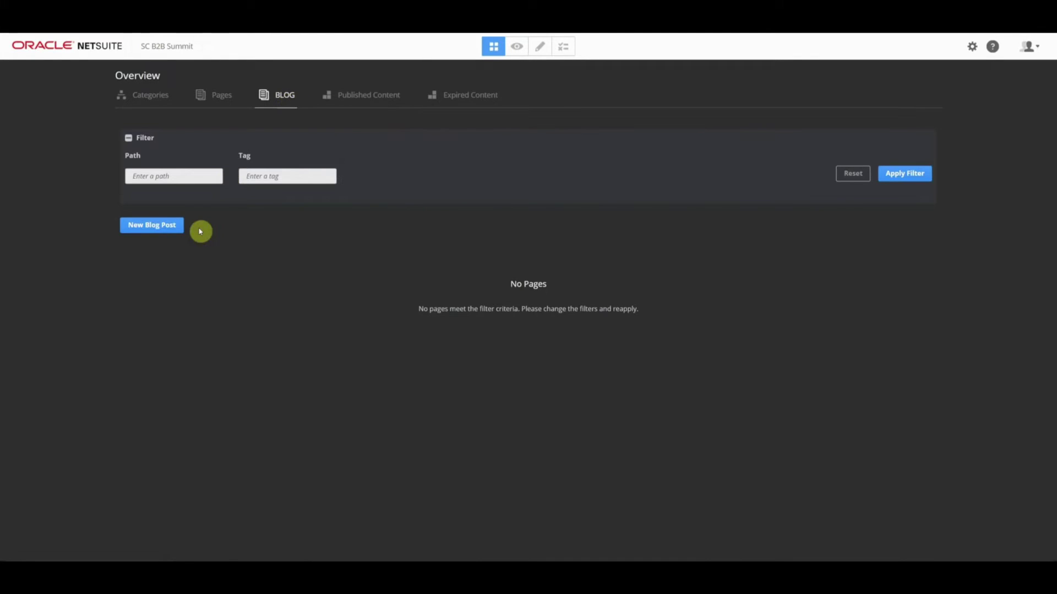
left_click(355, 105)
left_click(472, 97)
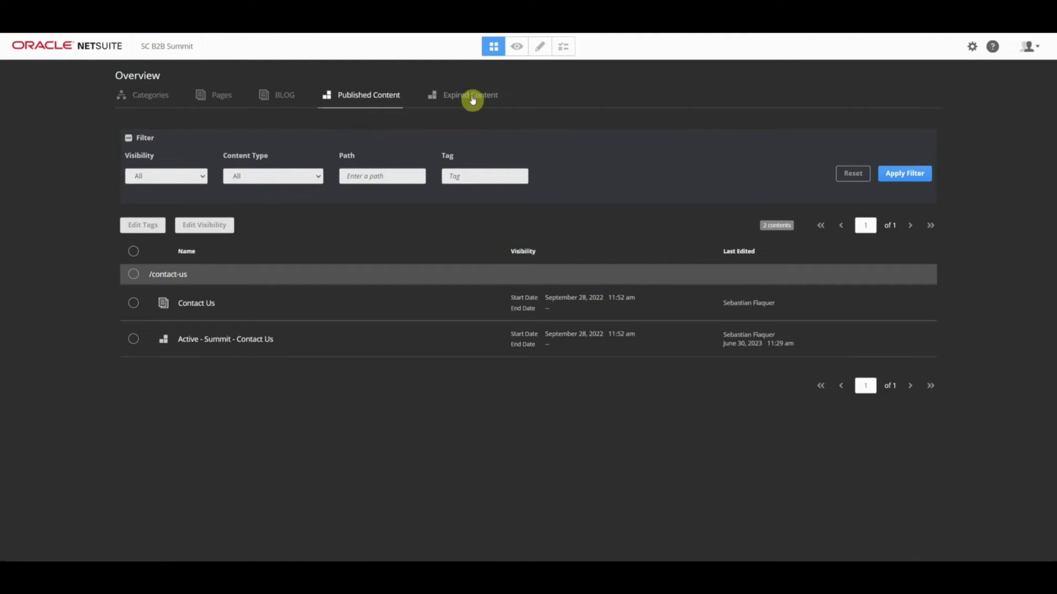
left_click(361, 99)
left_click(167, 101)
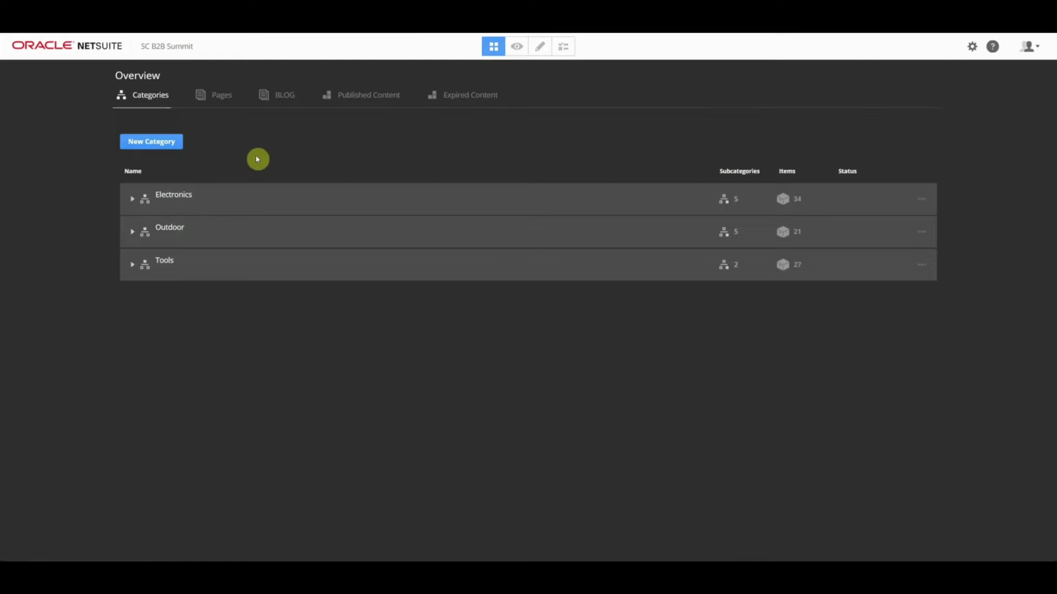
- Expand Electronics and Laptops and Tablets, then list the Electronics category's 34 items
left_click(130, 199)
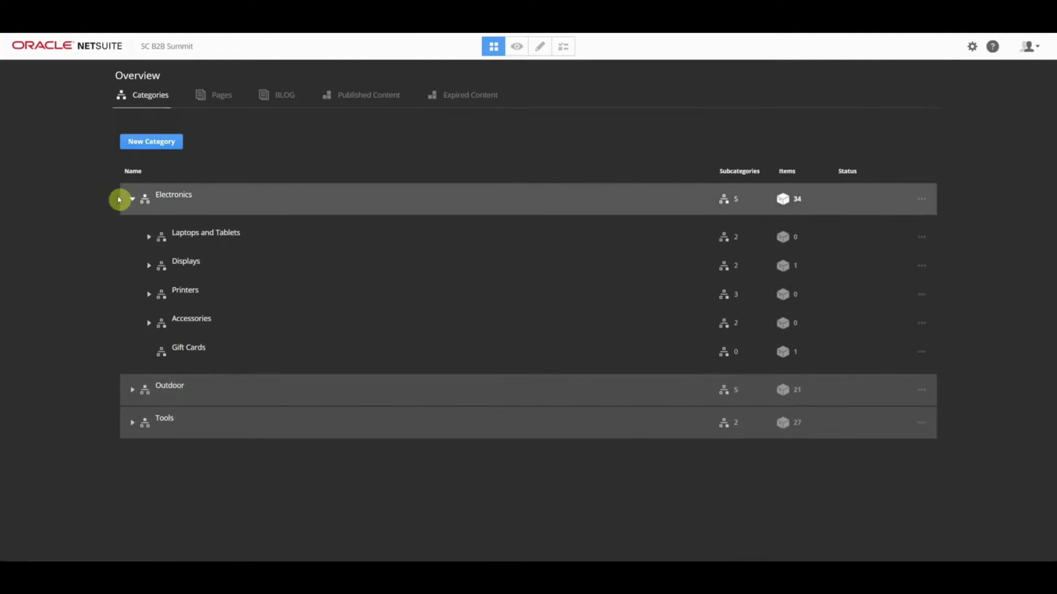
left_click(149, 238)
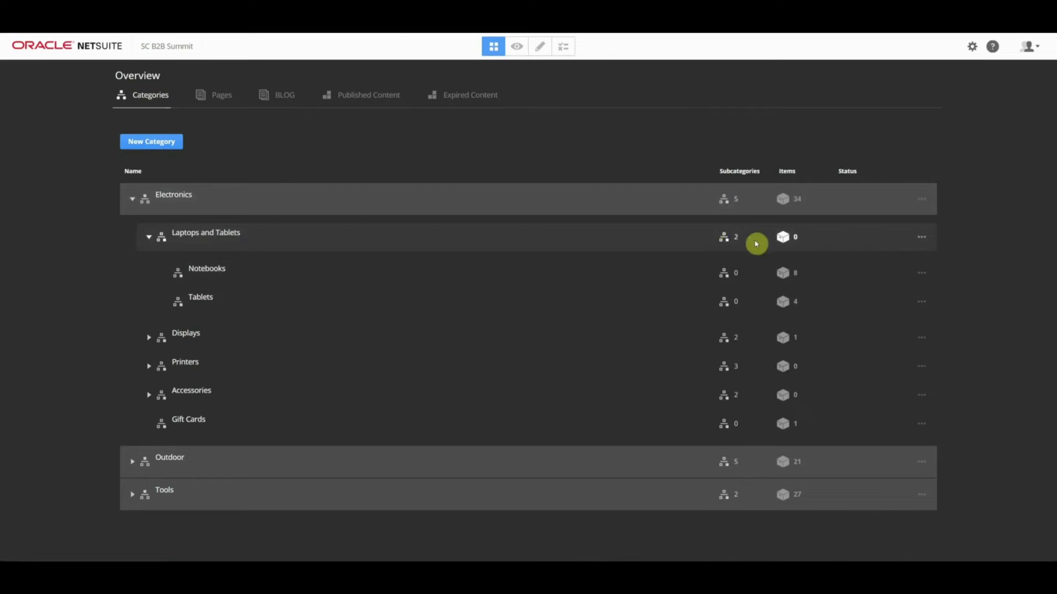
left_click(780, 240)
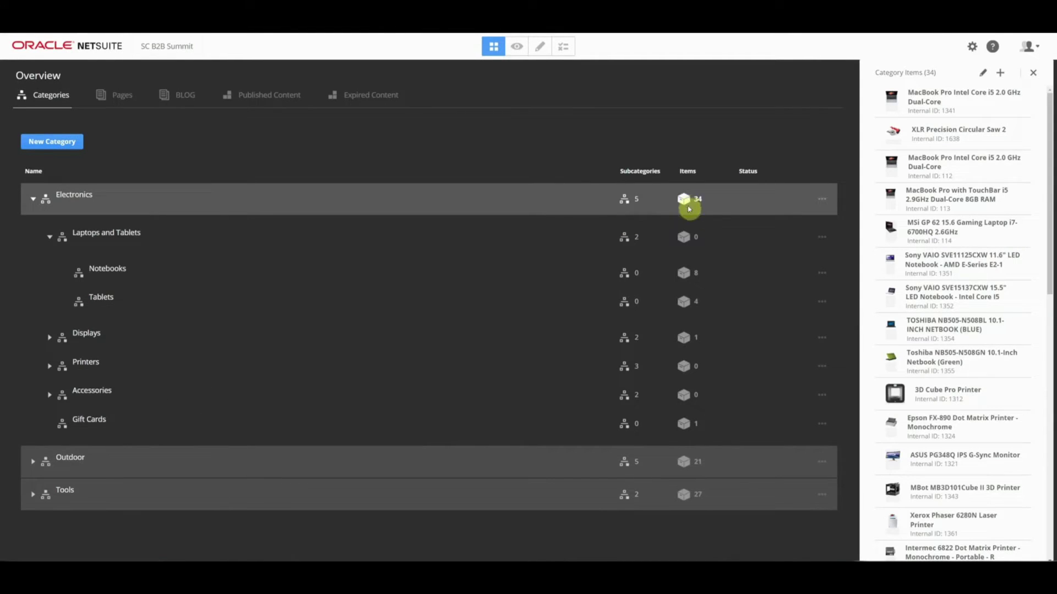
scroll(997, 209, "down", 3)
scroll(996, 210, "down", 3)
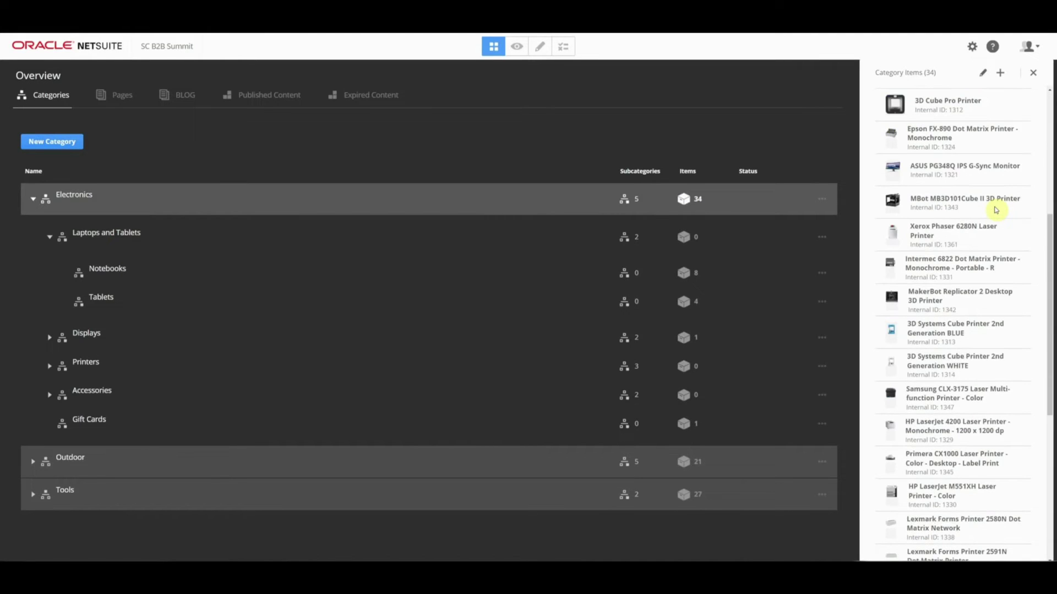
scroll(986, 207, "up", 4)
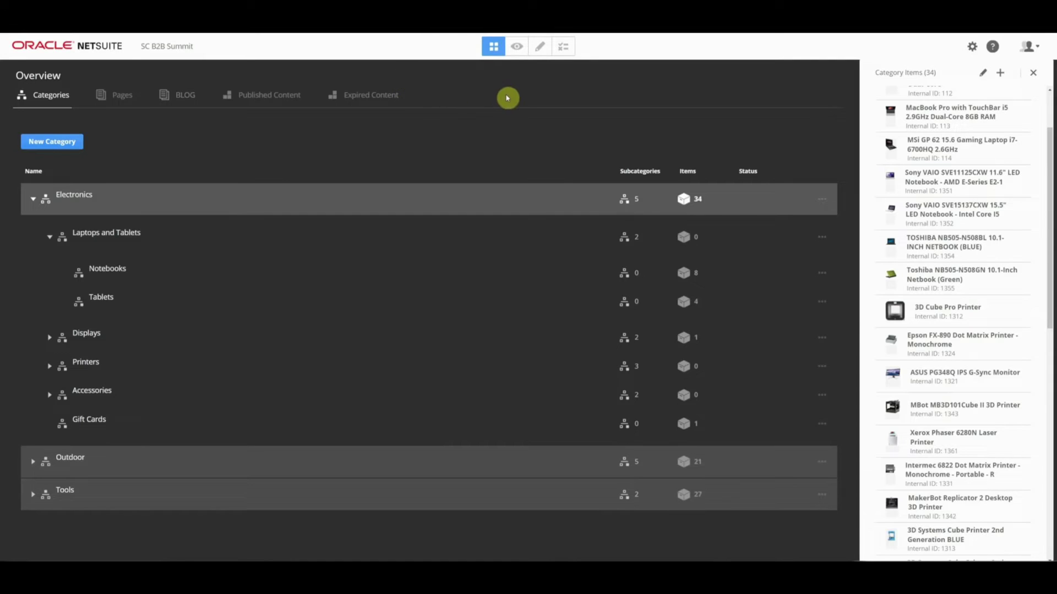
- Preview the Electronics page, then switch it into edit mode
left_click(516, 47)
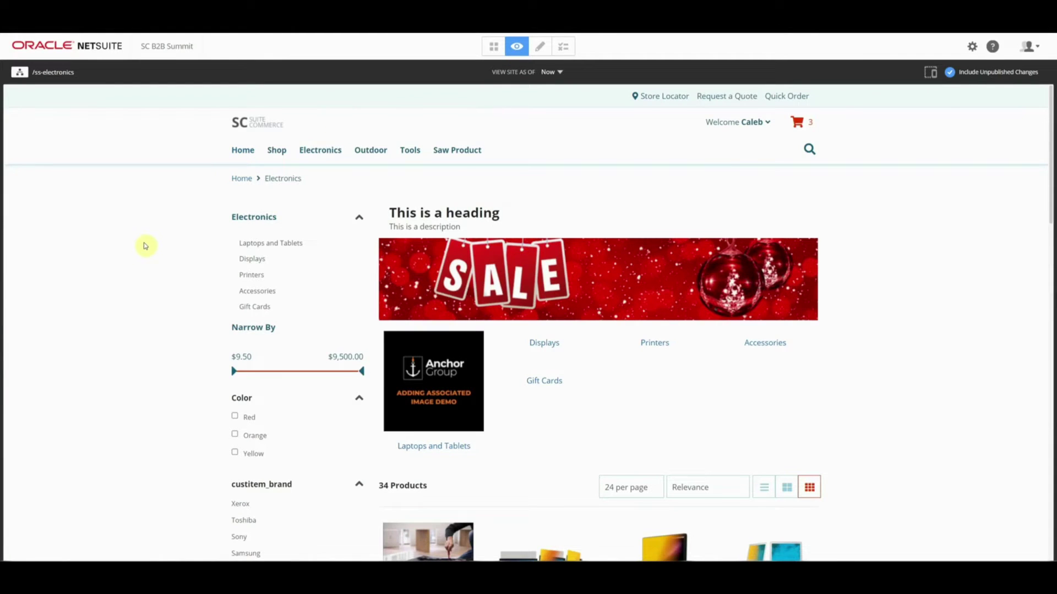
left_click(539, 46)
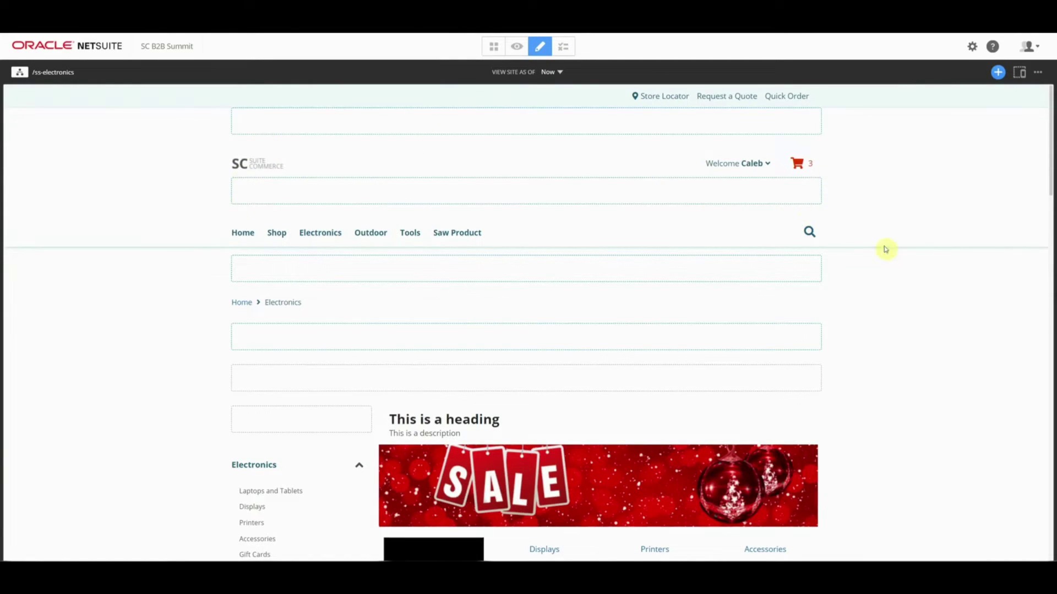
left_click(997, 73)
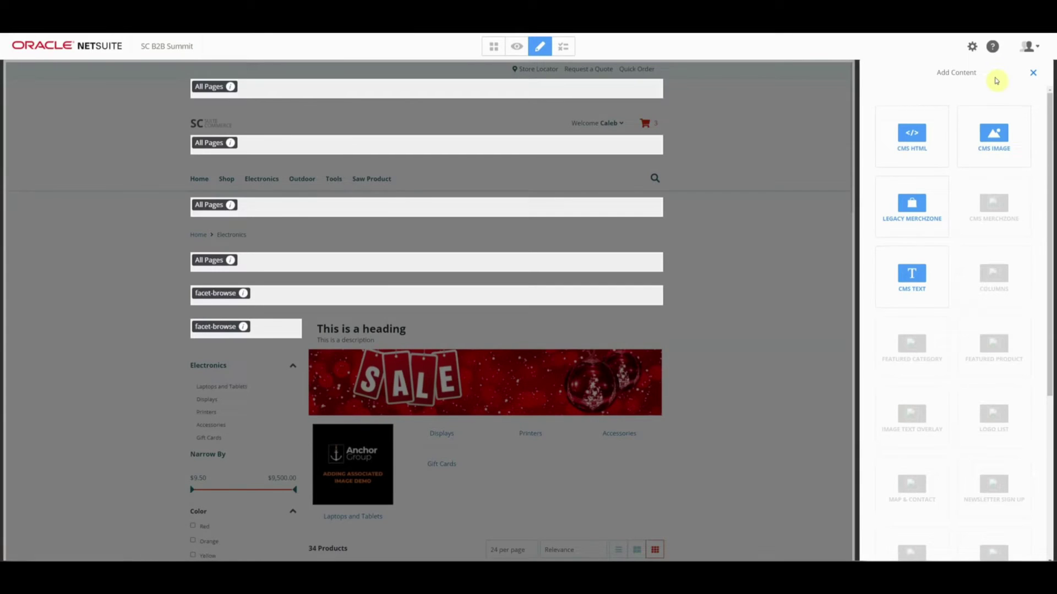
scroll(938, 182, "down", 5)
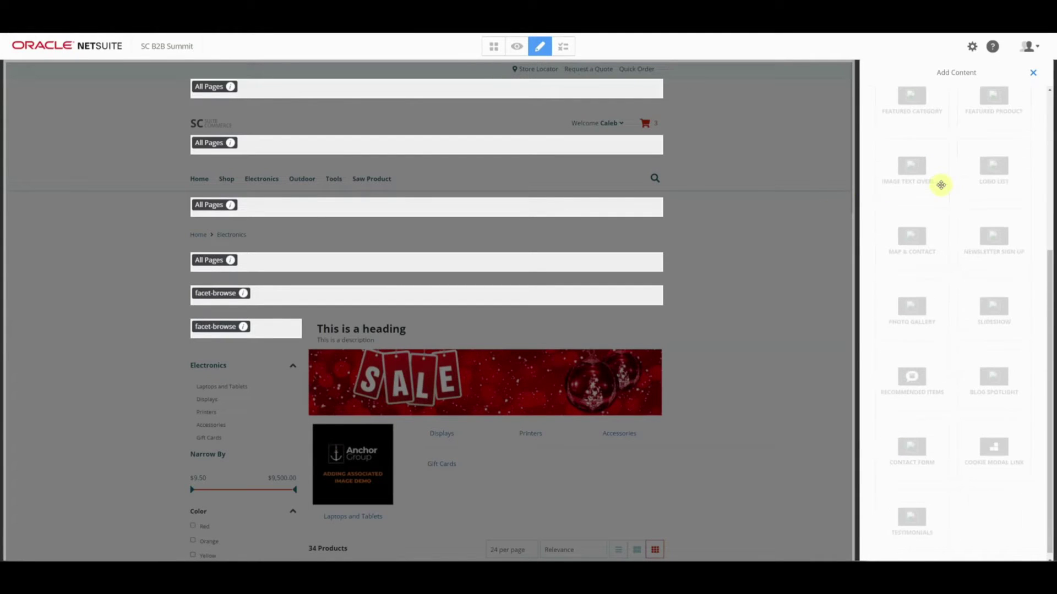
scroll(994, 165, "up", 5)
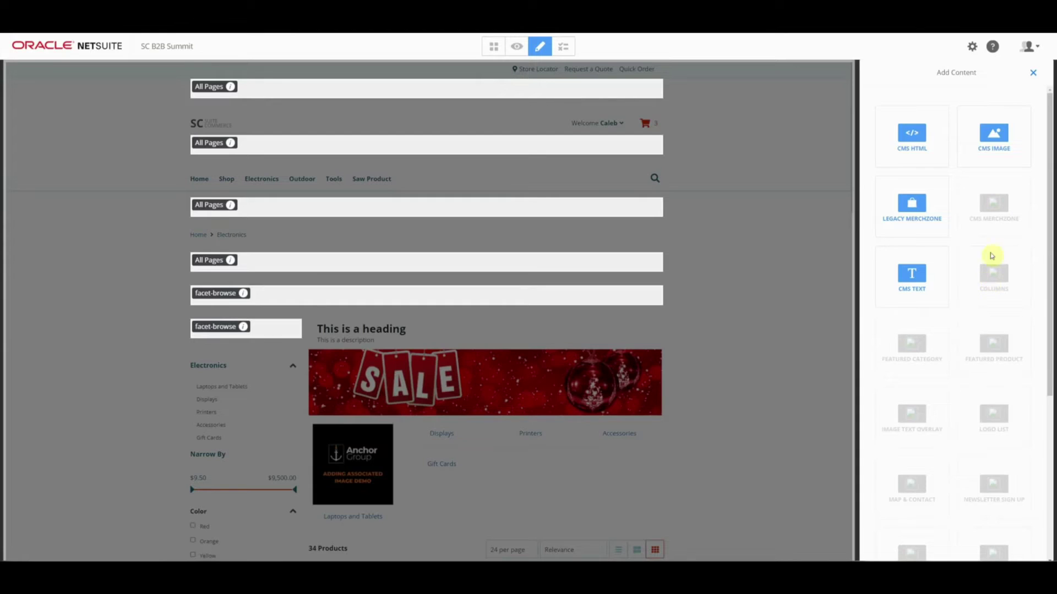
scroll(1005, 266, "down", 3)
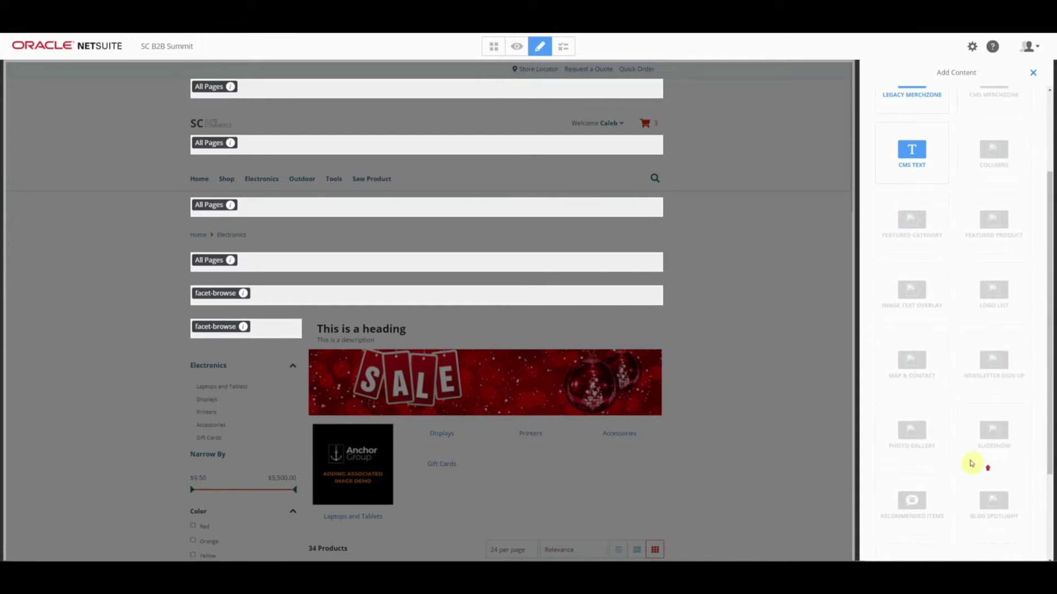
scroll(969, 462, "up", 3)
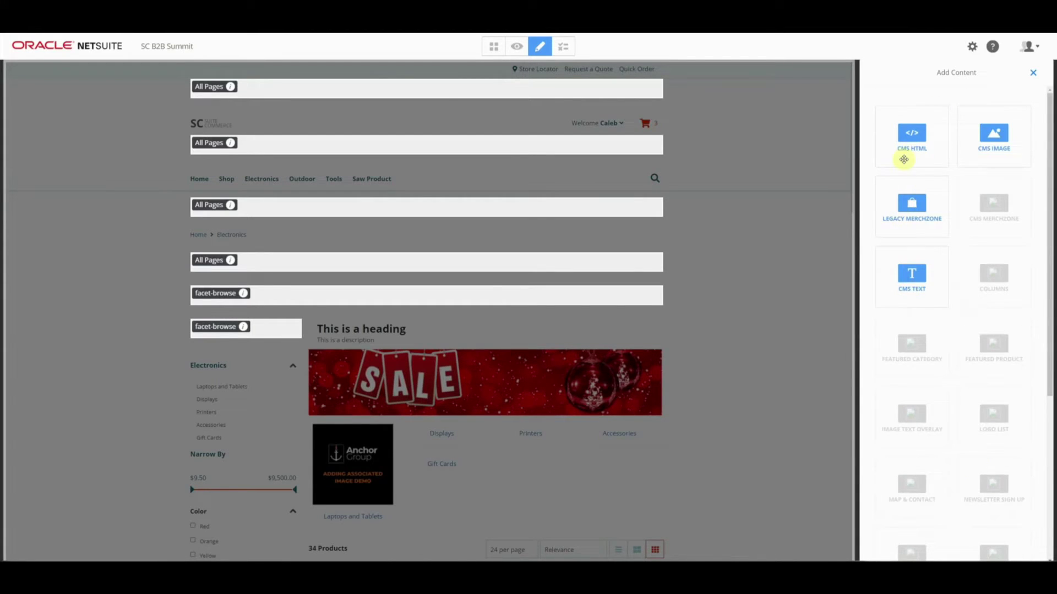
scroll(908, 283, "down", 6)
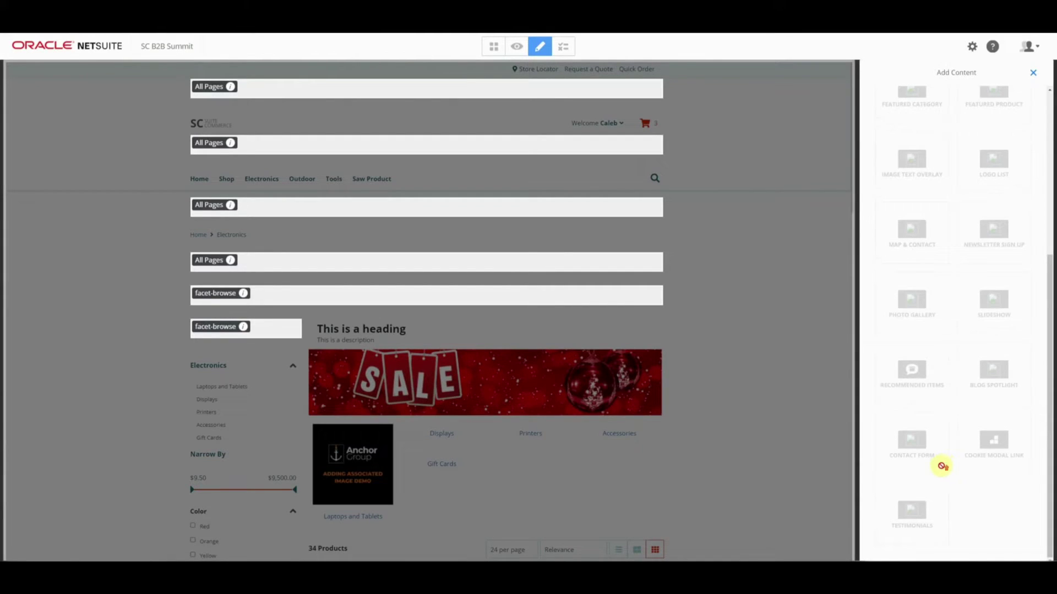
scroll(941, 466, "up", 5)
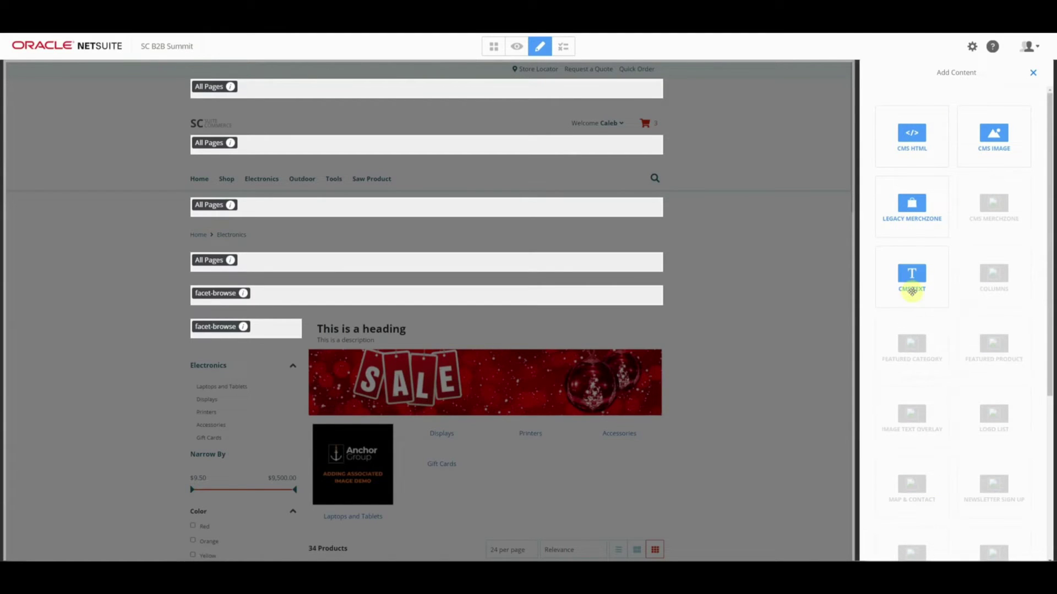
left_click_drag(912, 292, 902, 213)
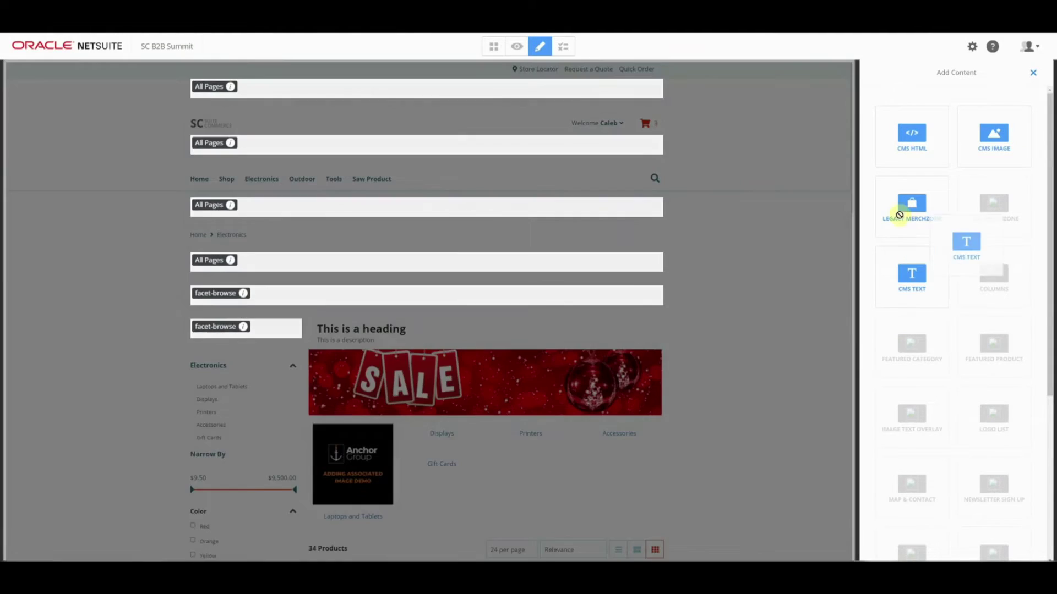
scroll(512, 245, "down", 8)
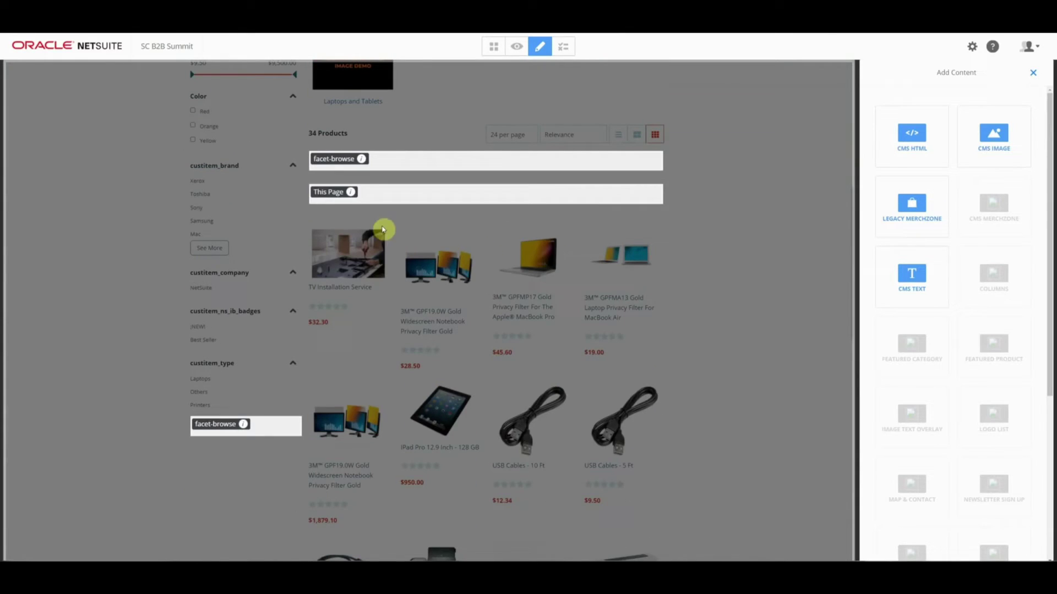
mouse_move(334, 199)
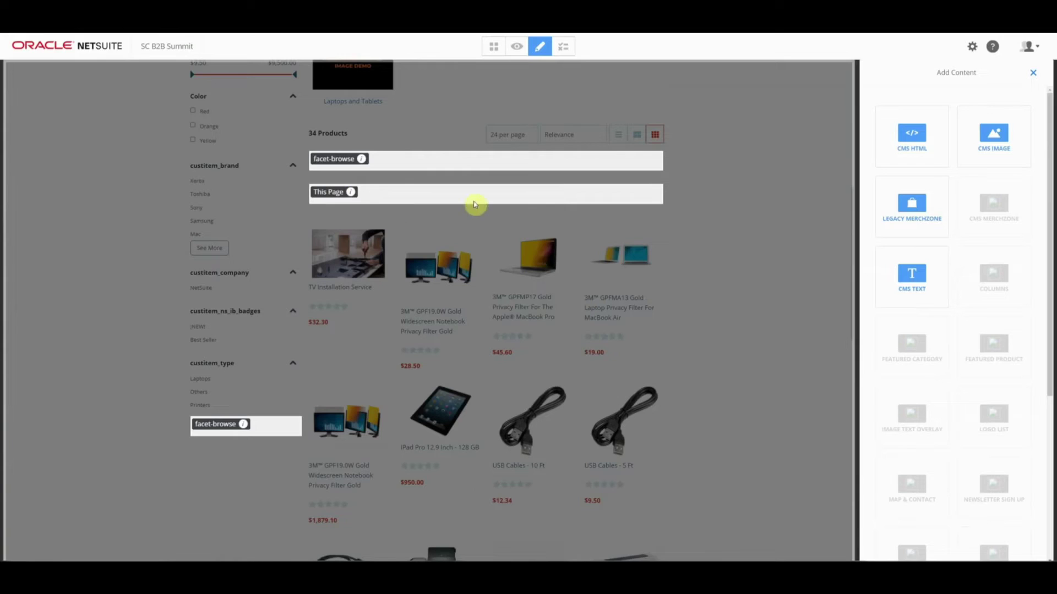
scroll(416, 205, "down", 15)
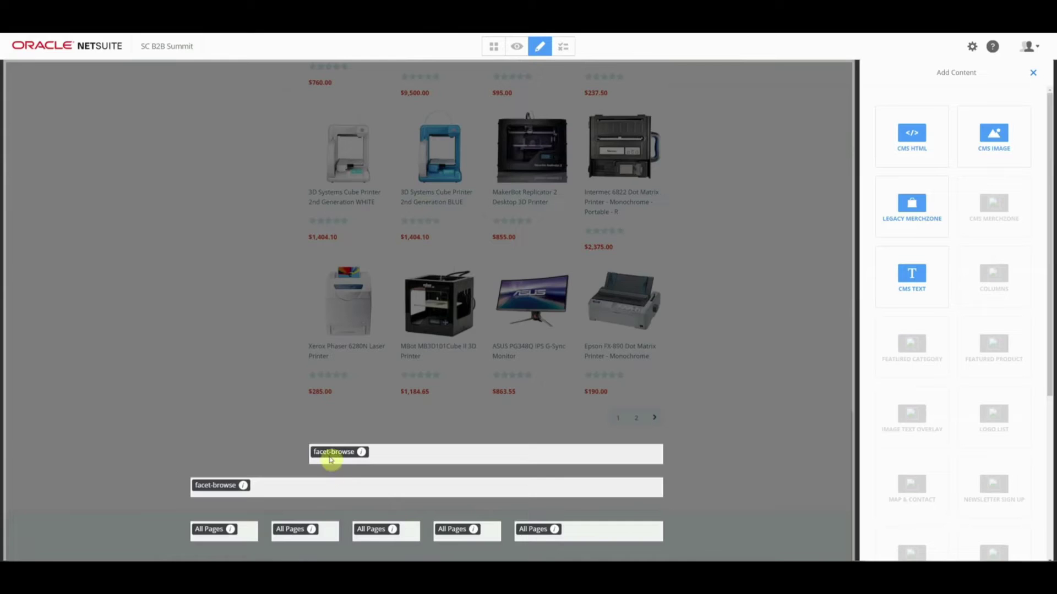
scroll(209, 414, "up", 2)
scroll(175, 408, "down", 2)
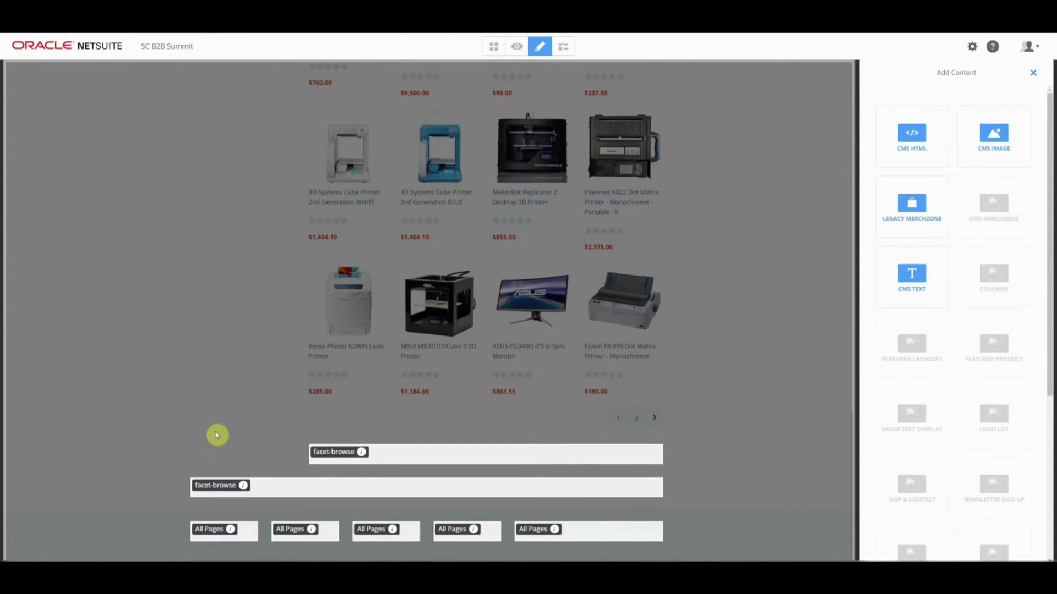
scroll(217, 435, "up", 15)
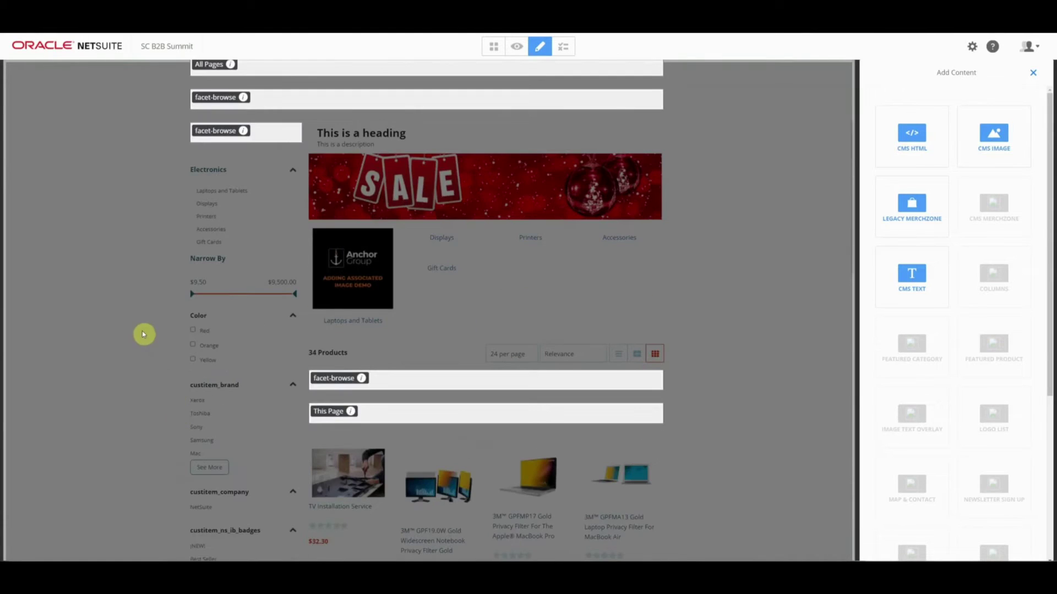
scroll(144, 334, "up", 5)
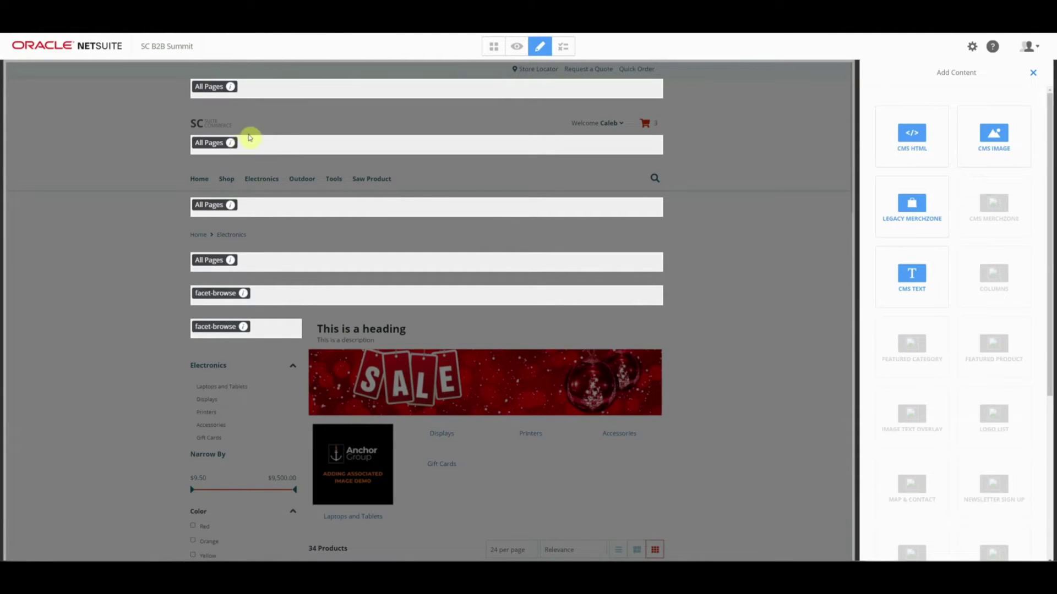
mouse_move(222, 148)
scroll(165, 217, "down", 3)
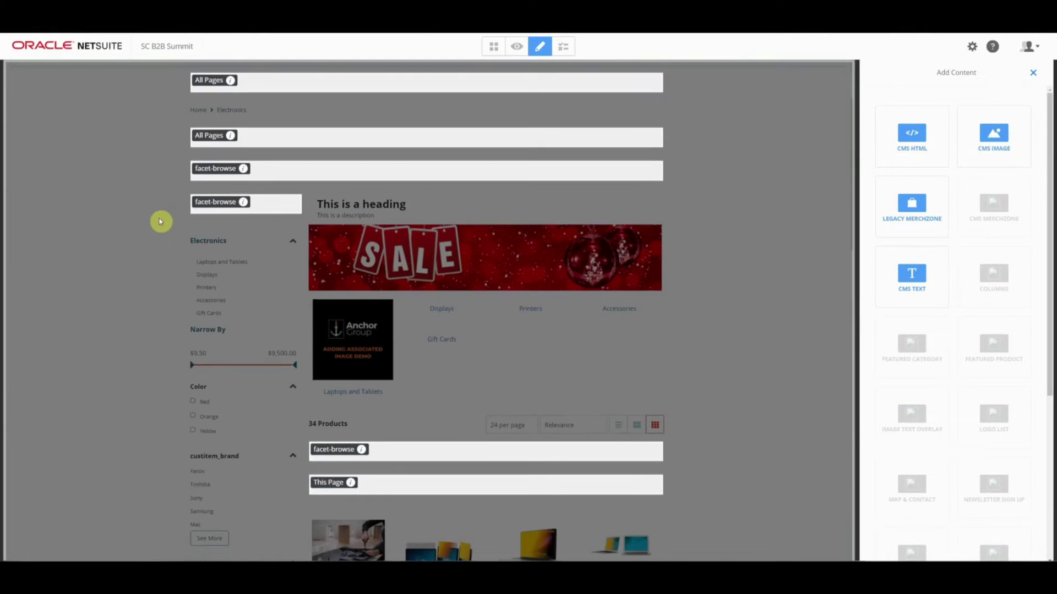
scroll(151, 220, "up", 3)
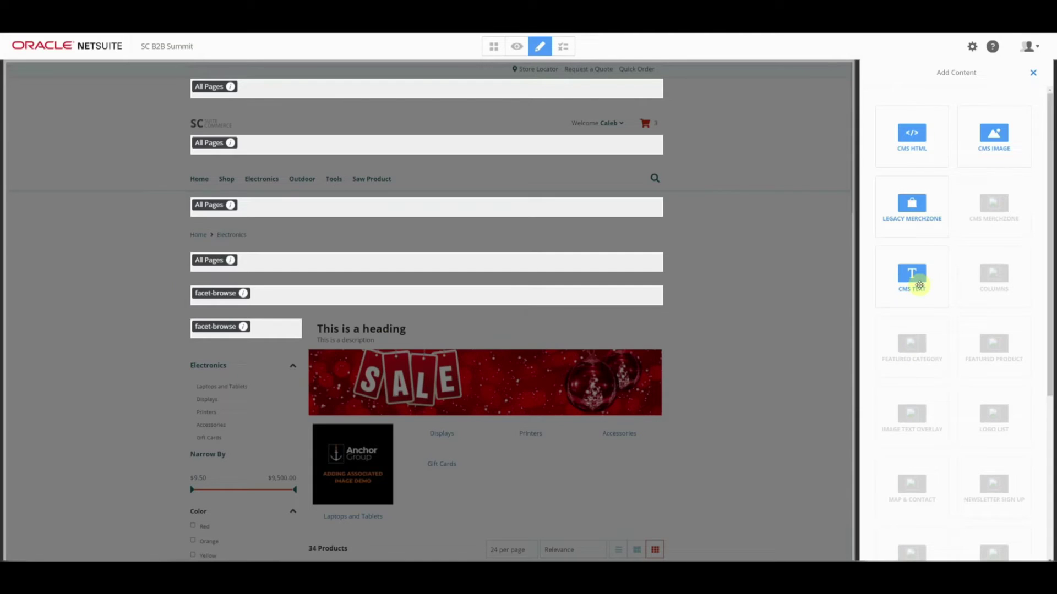
- Place a CMS Text block in the top All Pages area, visible until November 30, 5:00 pm
left_click_drag(919, 285, 272, 91)
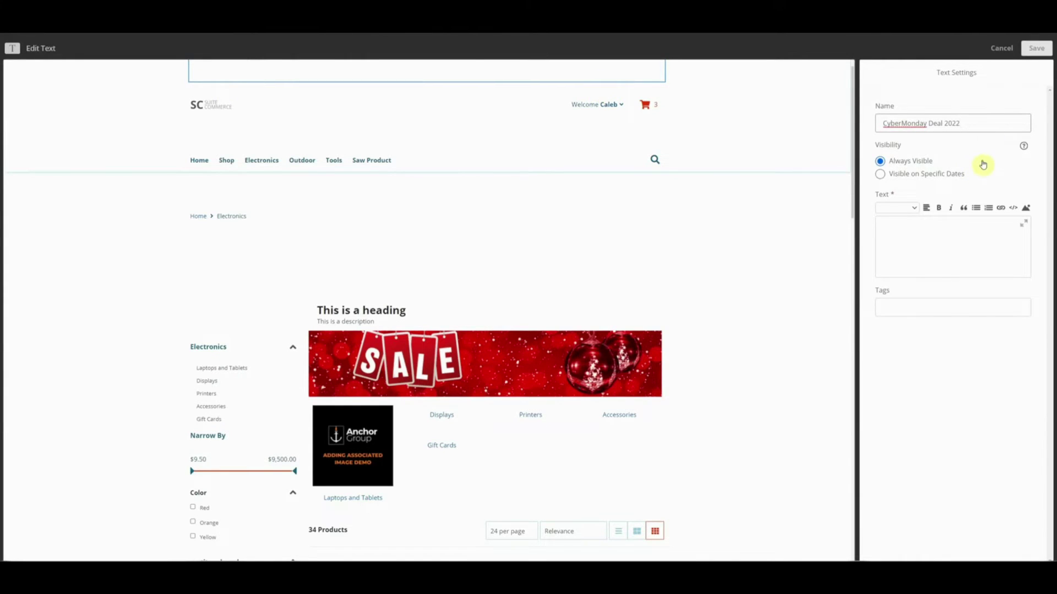
left_click(879, 174)
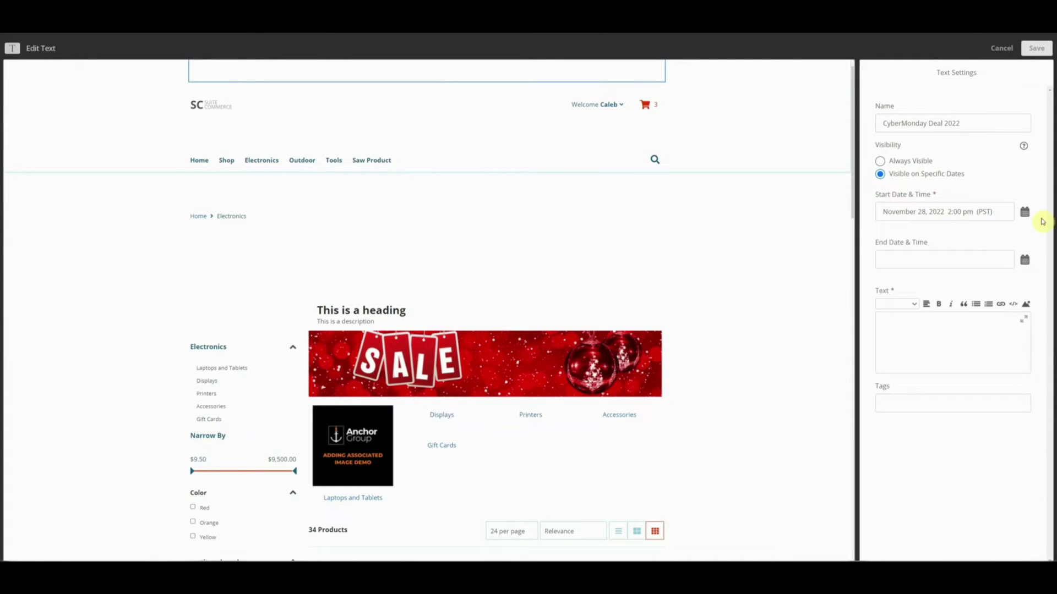
left_click(943, 265)
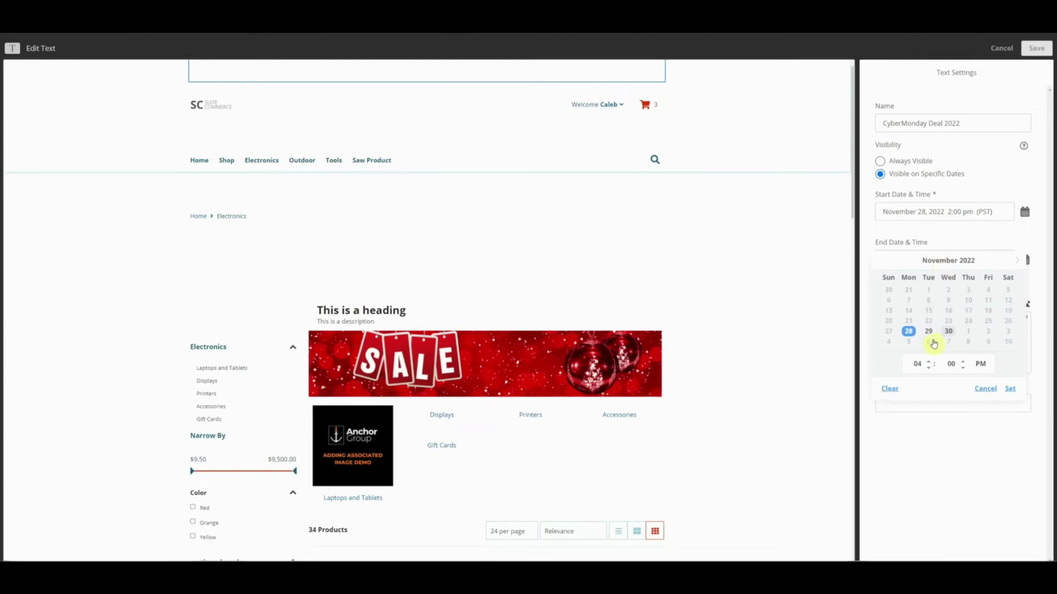
left_click(948, 331)
left_click(927, 361)
left_click(1010, 391)
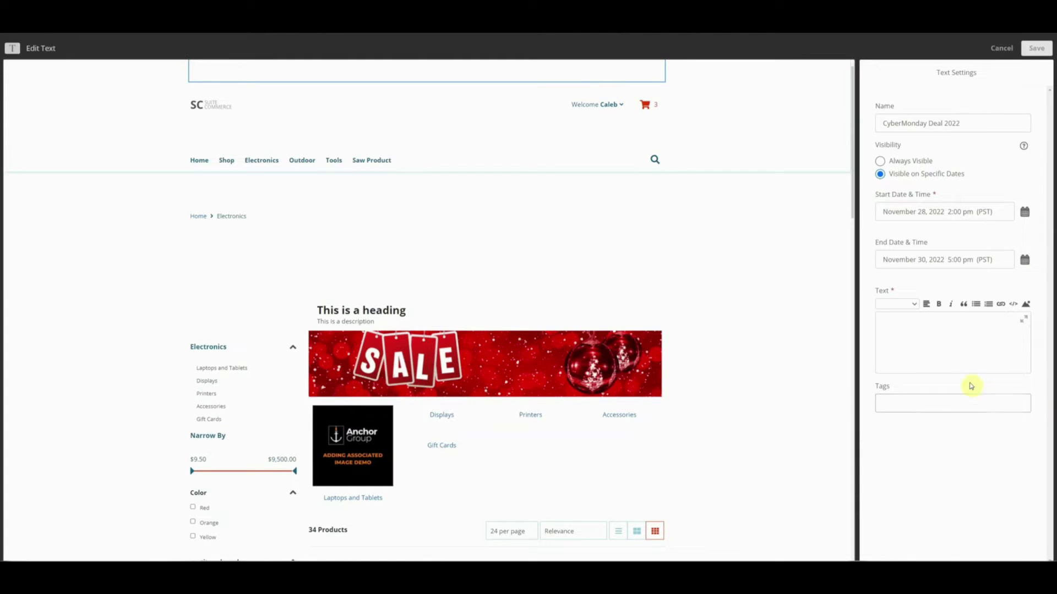
- Enter 'Cybermonday Deal 2022 – 75% OFF TOTAL ALL ORDERS' as the block text and save
left_click(907, 323)
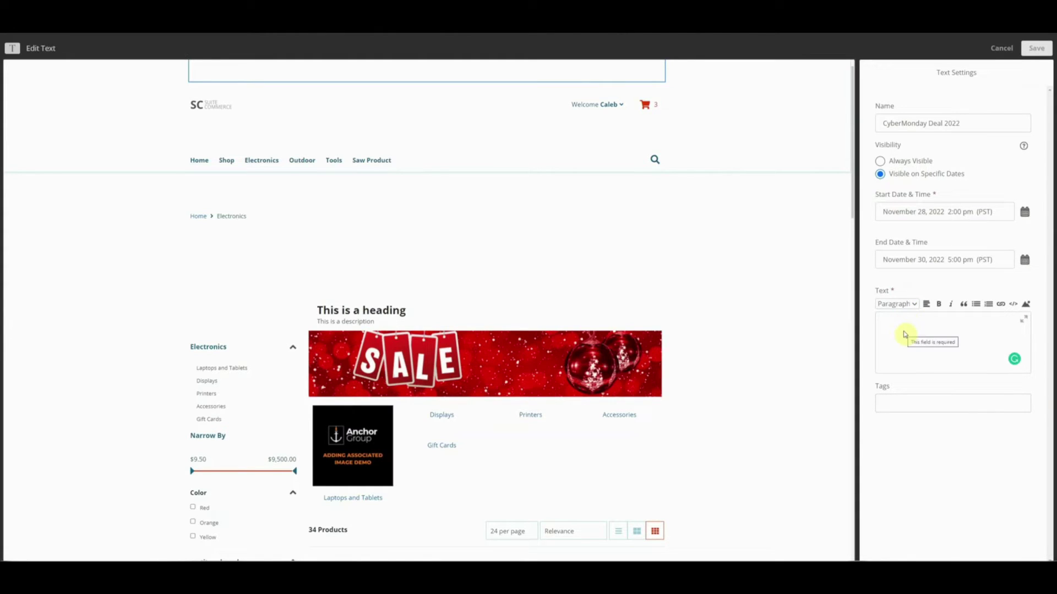
type("Cyber")
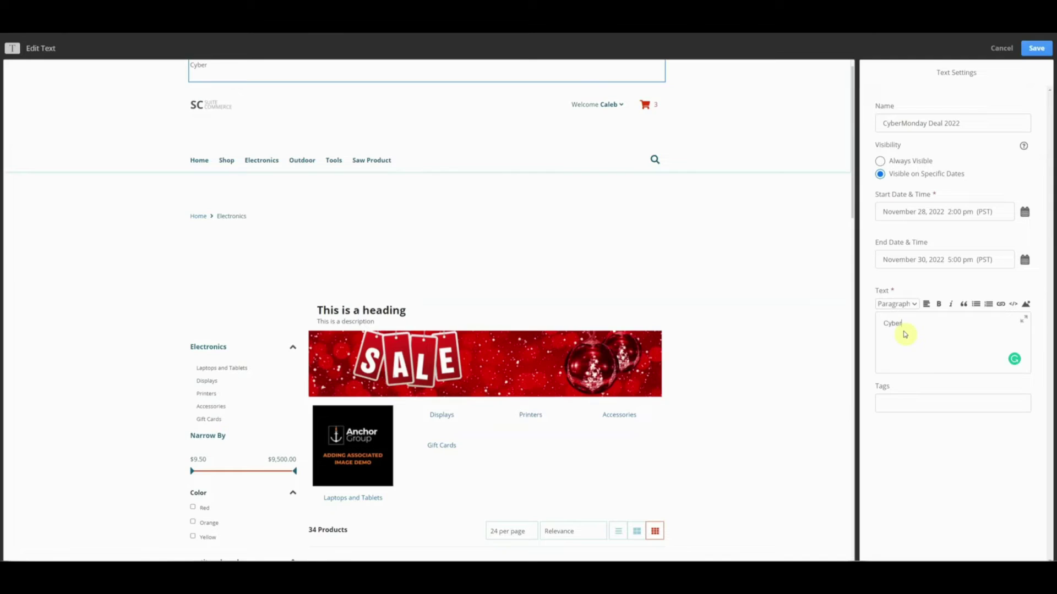
type("monday Deal 2022")
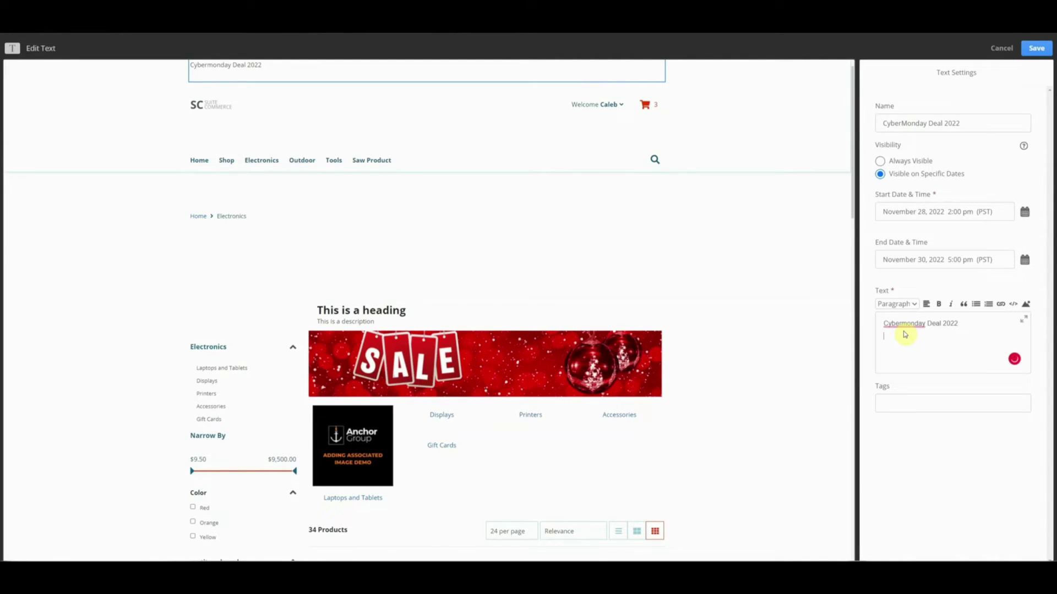
type("- 75% OFF TOTAL ALL ORDERS")
left_click(1036, 48)
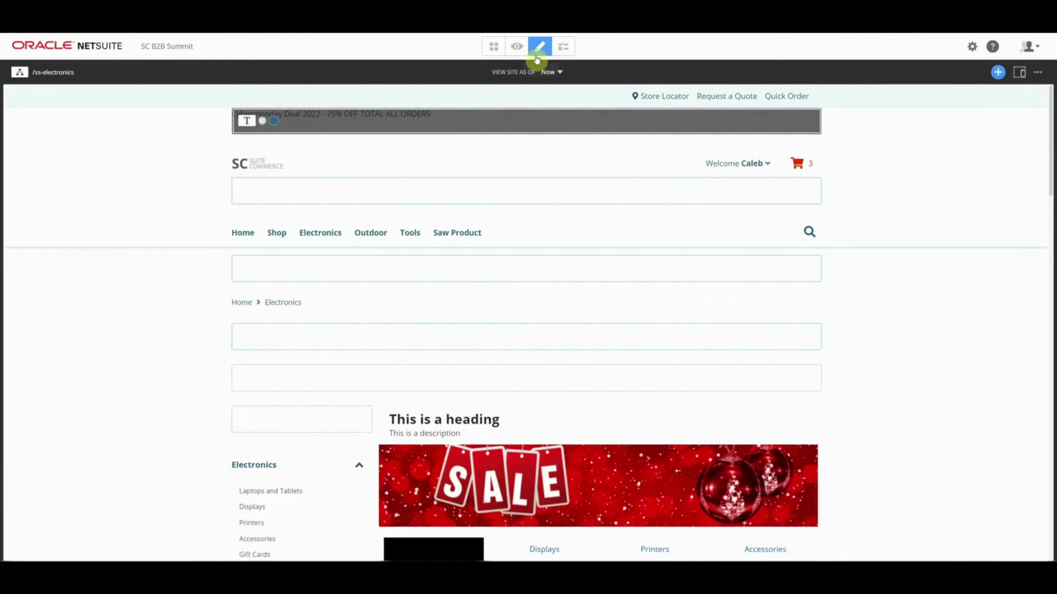
- Preview the Electronics page with the deal banner, then list the unpublished changes
left_click(516, 46)
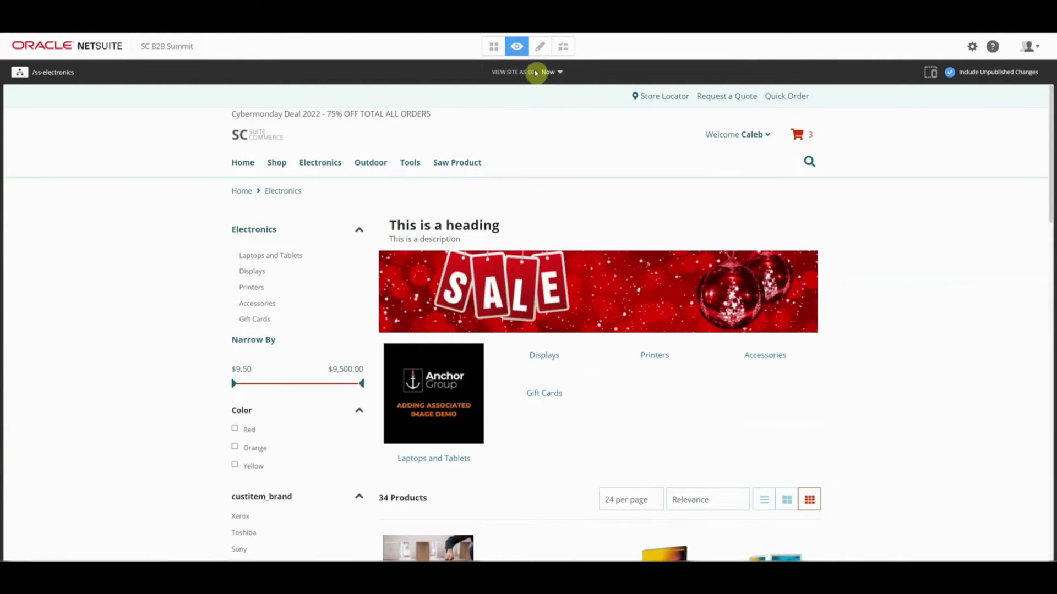
left_click(567, 50)
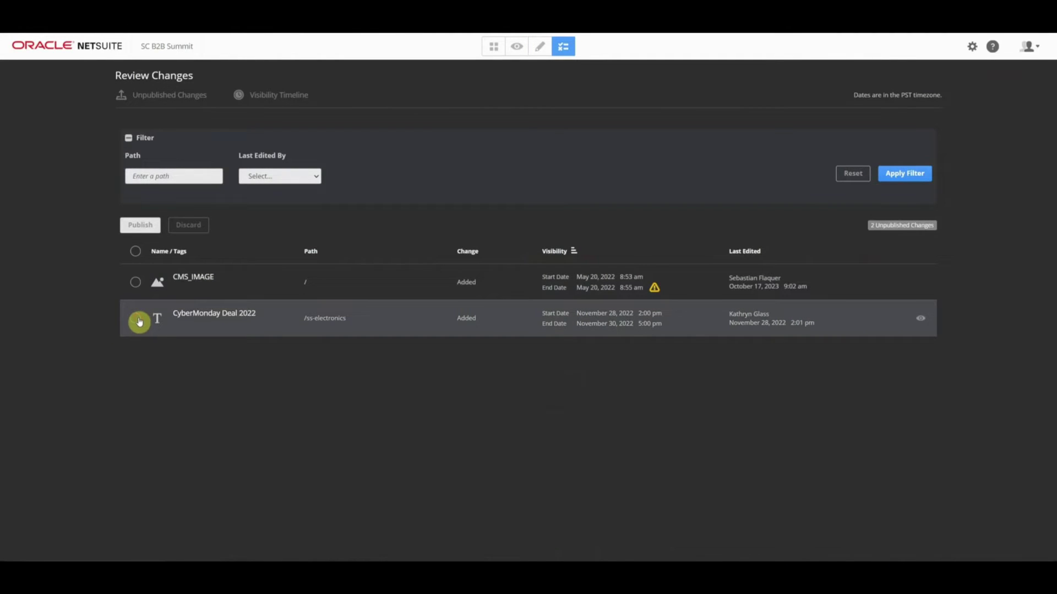
- Publish only the CyberMonday Deal 2022 change and check the Visibility Timeline
left_click(136, 319)
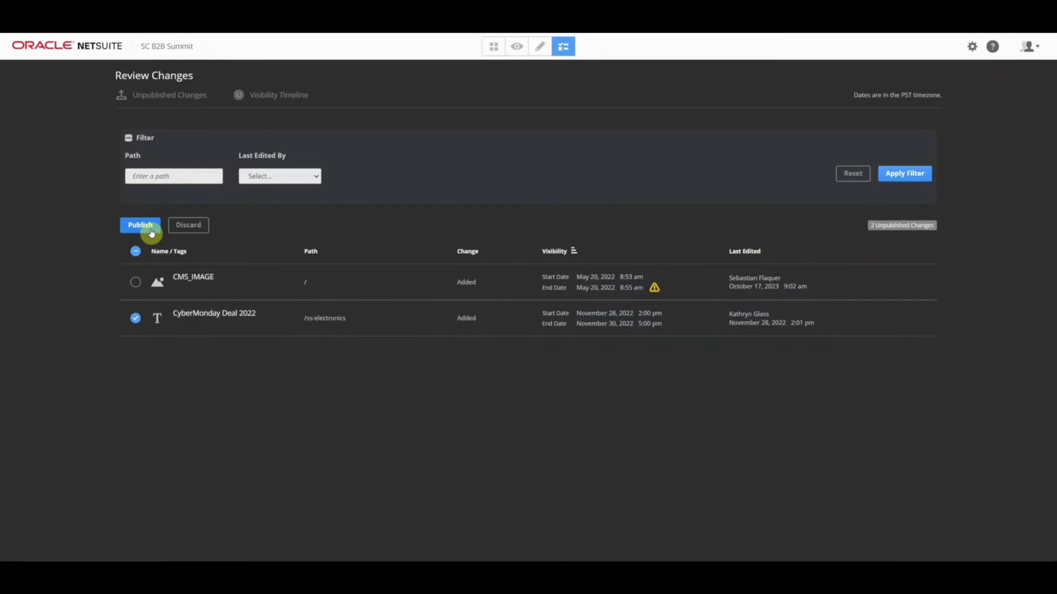
left_click(151, 234)
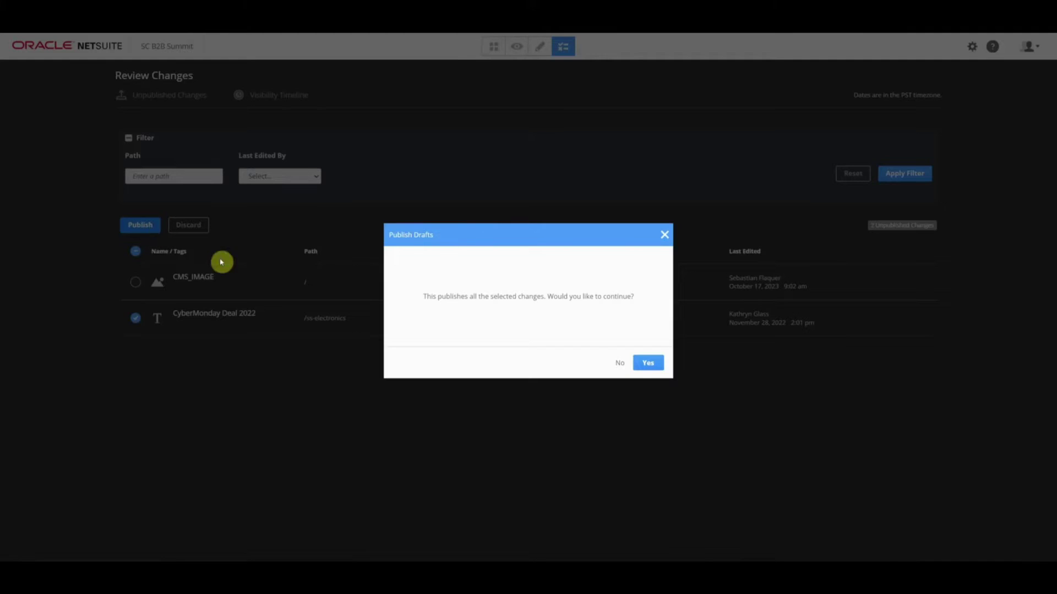
left_click(649, 364)
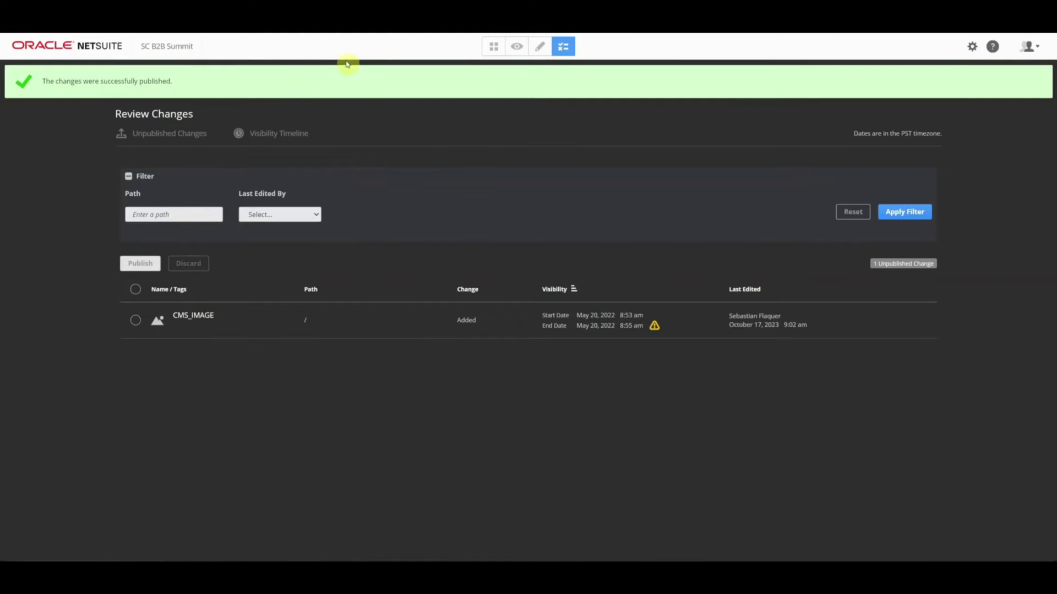
left_click(283, 142)
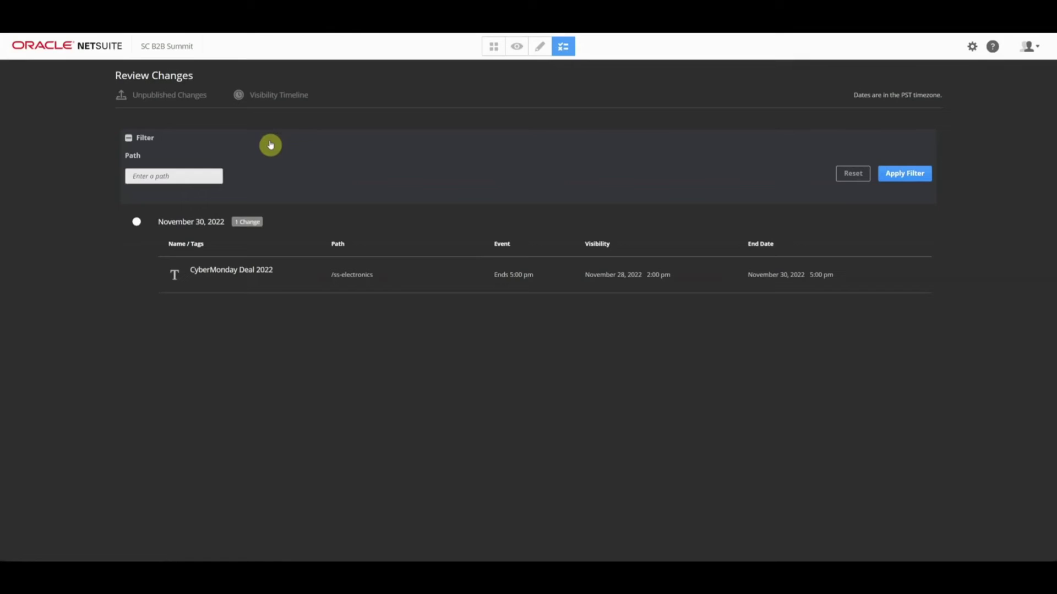
mouse_move(494, 274)
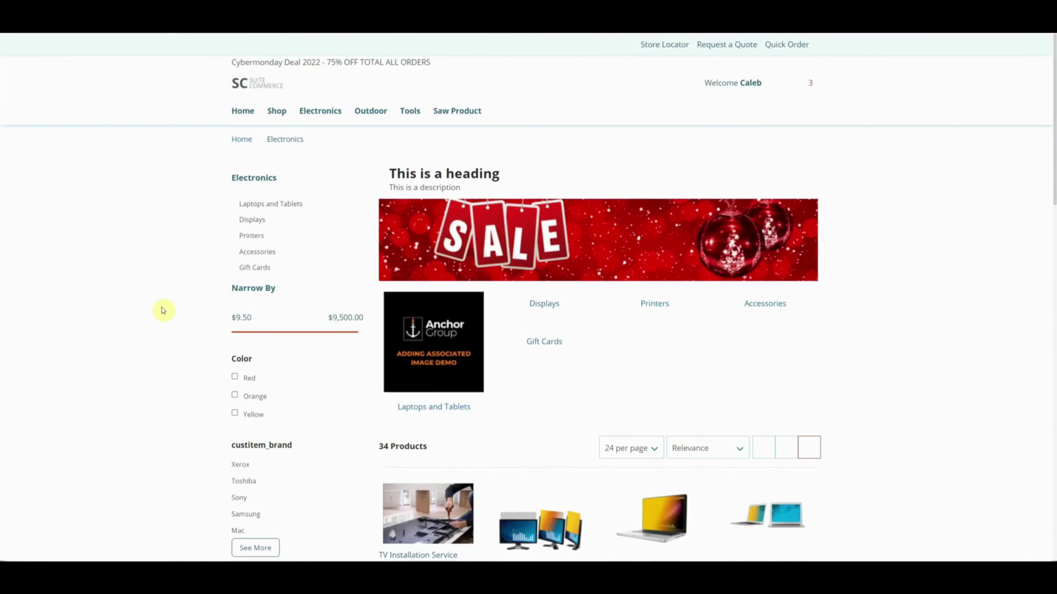
- Select the published Cybermonday Deal 2022 banner text on the live page
left_click_drag(235, 62, 439, 65)
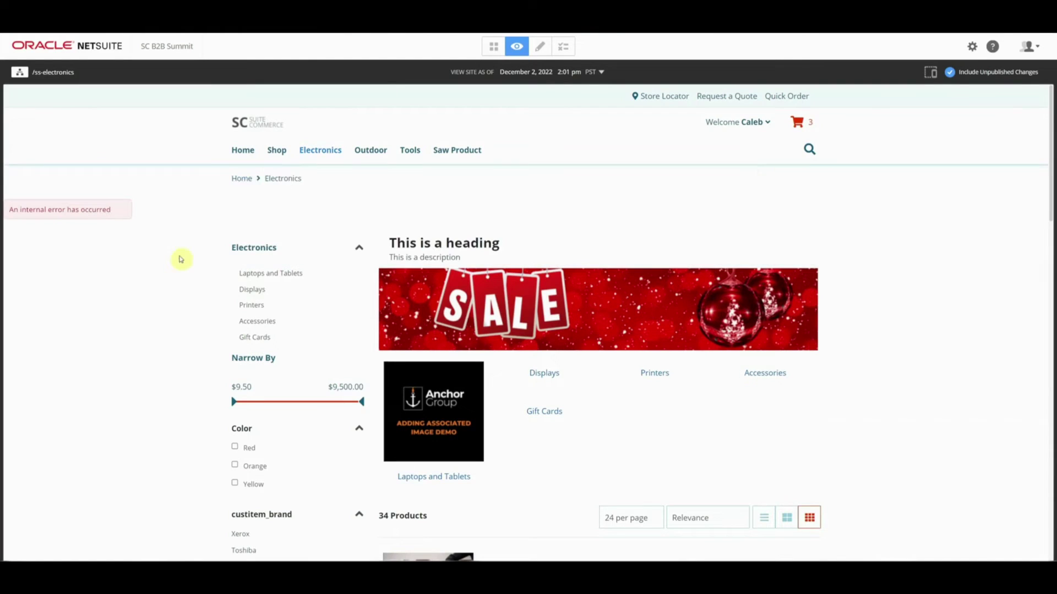
- Set the view-site-as-of date to Now and browse the Outdoor and Electronics pages
mouse_move(370, 166)
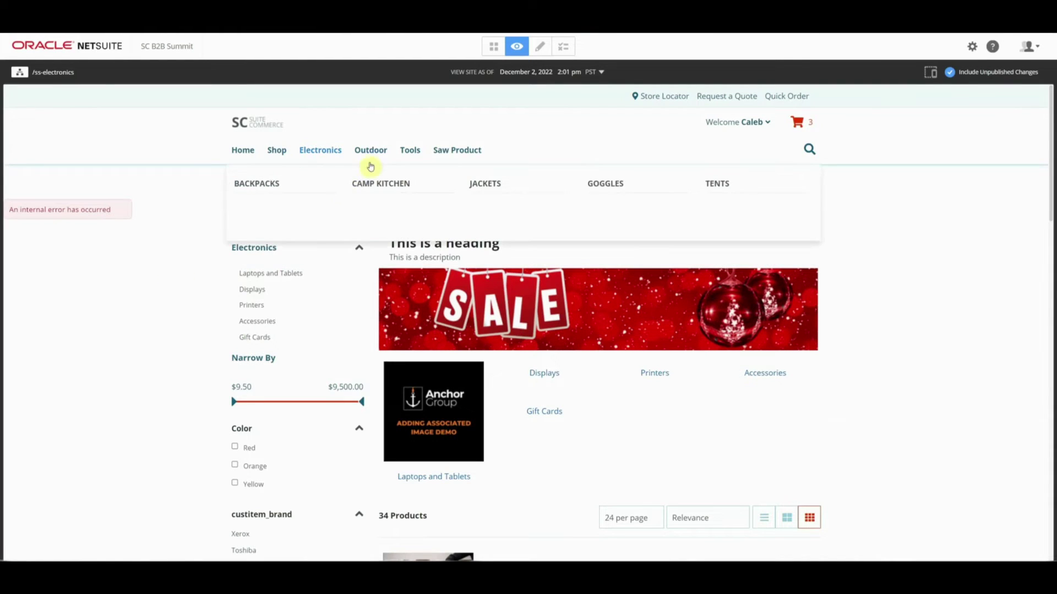
left_click(602, 72)
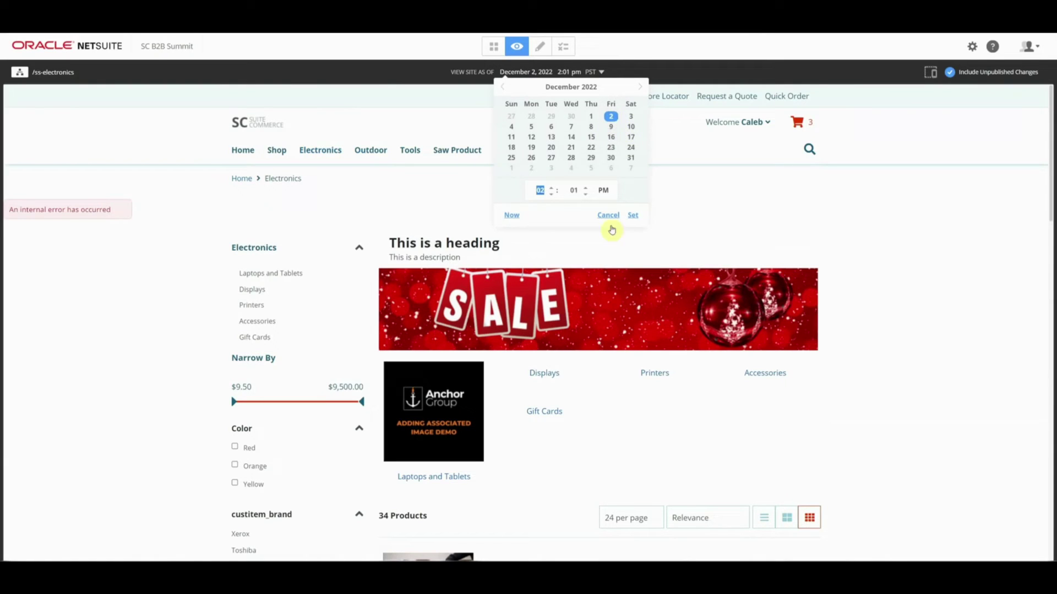
left_click(633, 215)
left_click(369, 158)
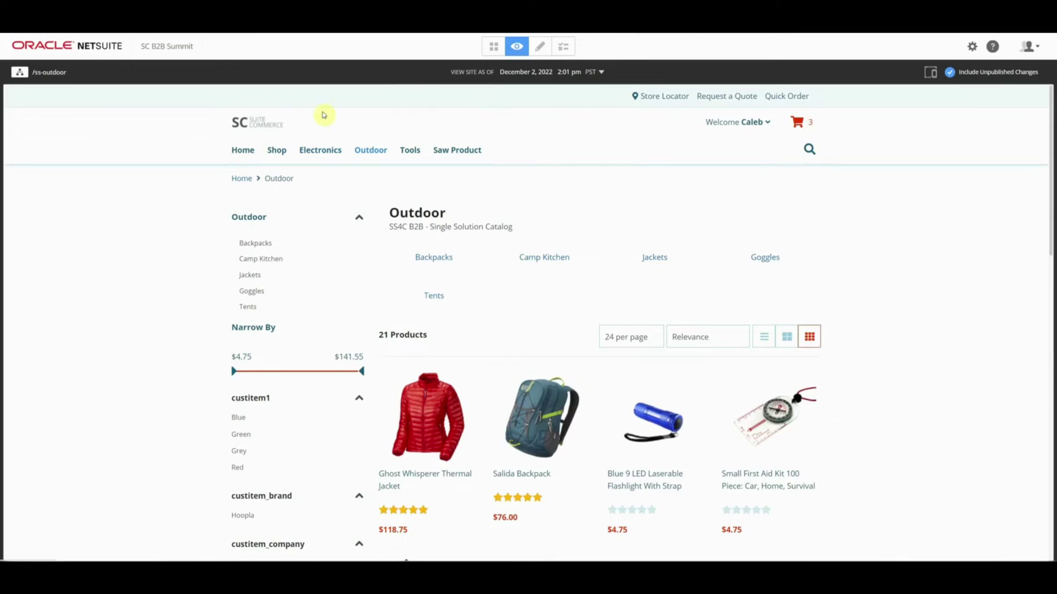
left_click(600, 72)
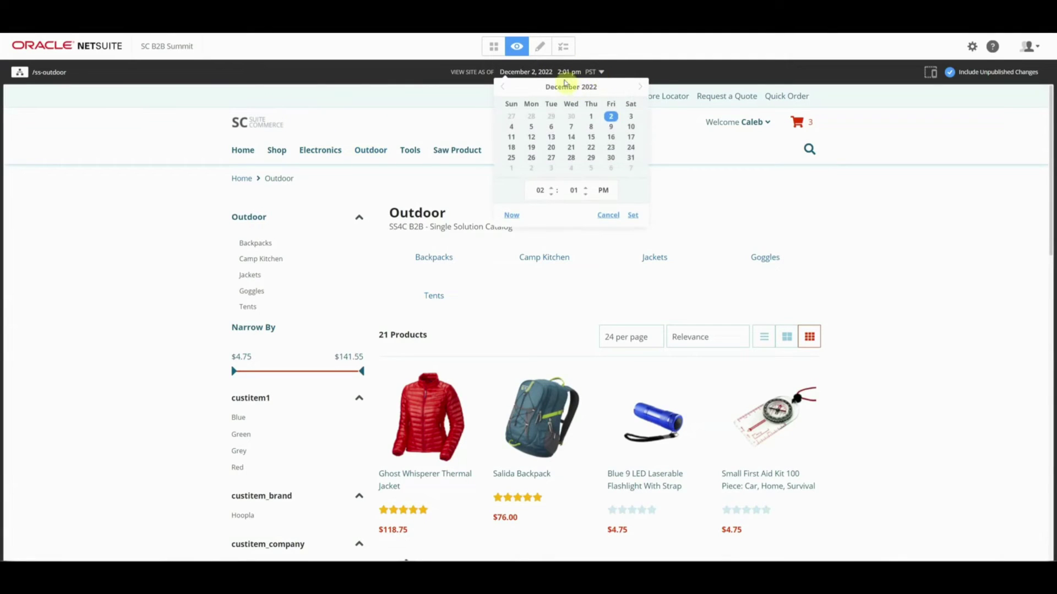
left_click(512, 215)
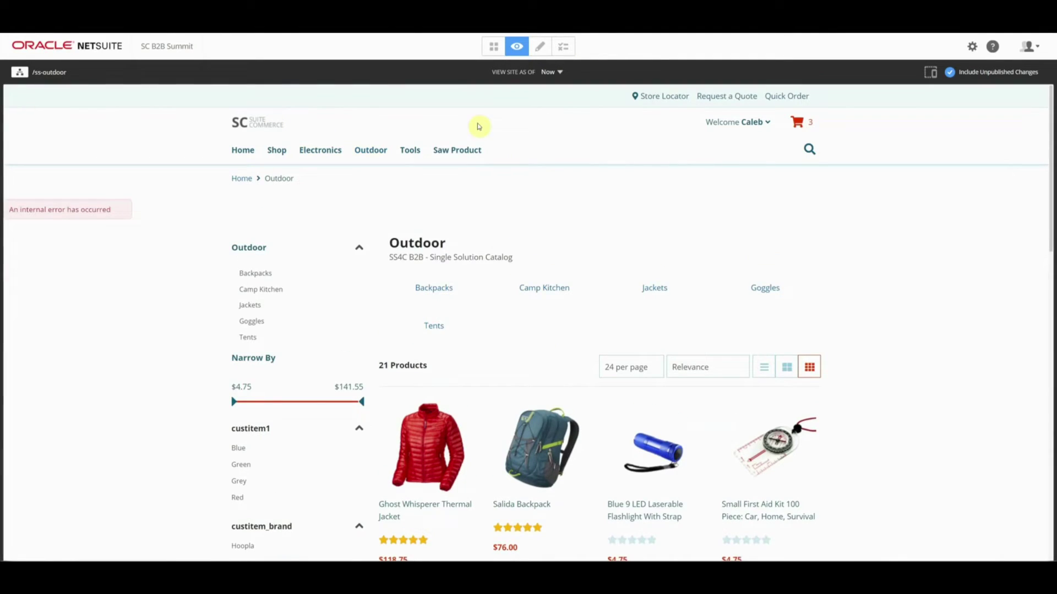
left_click(322, 151)
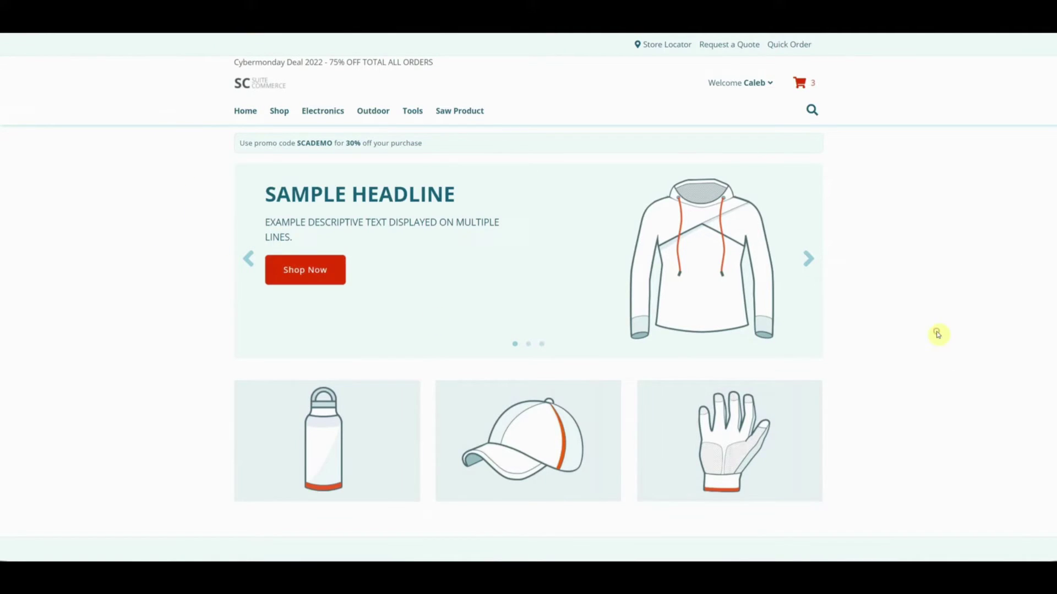
- Open DevTools with F12 and expand the home page's <head> element to inspect its markup
key("F12")
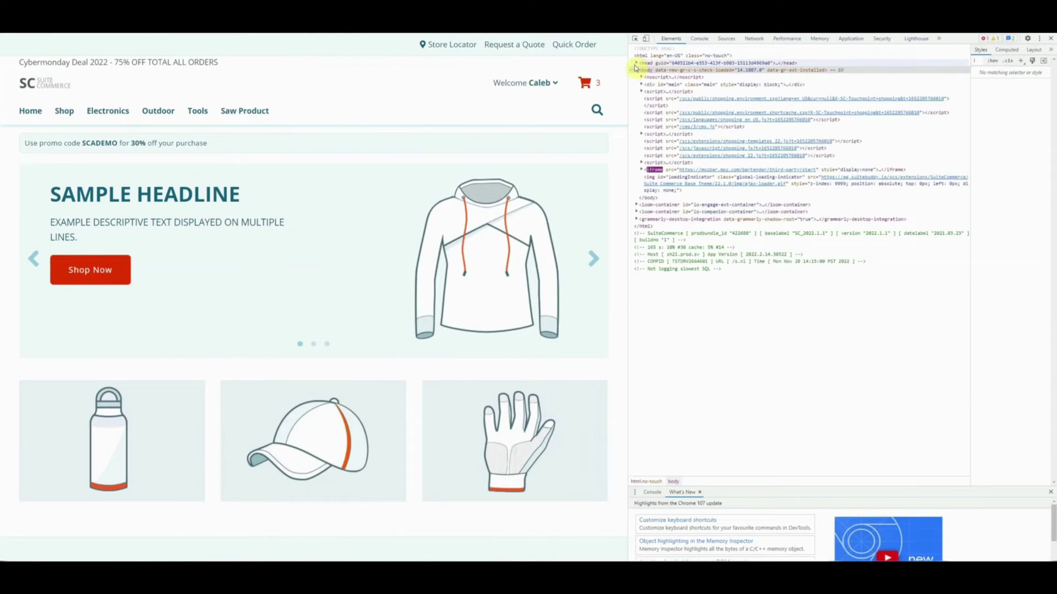
left_click(636, 64)
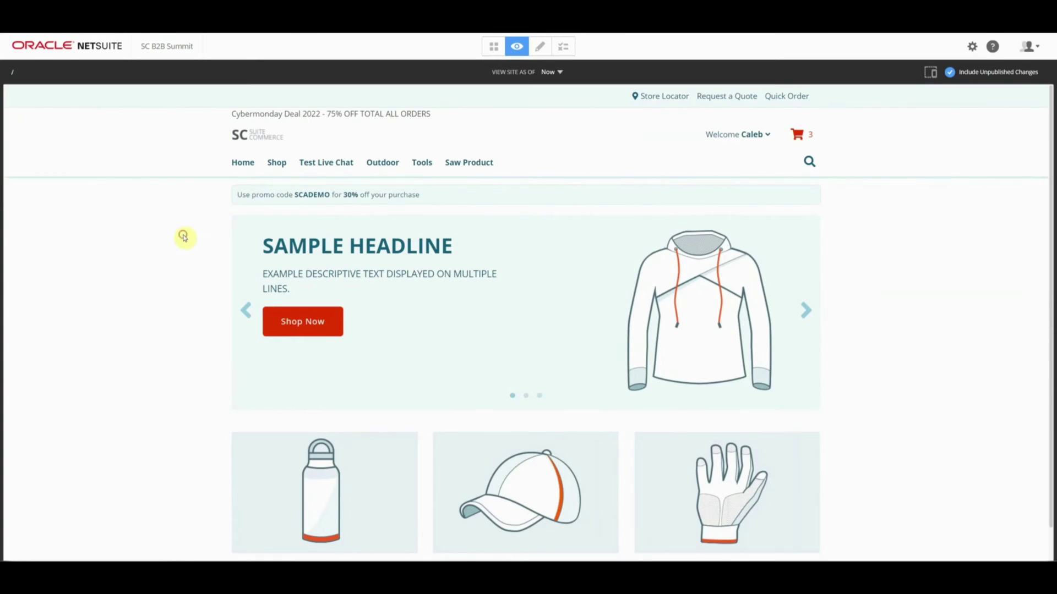
- Put the home page in edit mode and open Edit Page Settings from the '...' menu
left_click(539, 47)
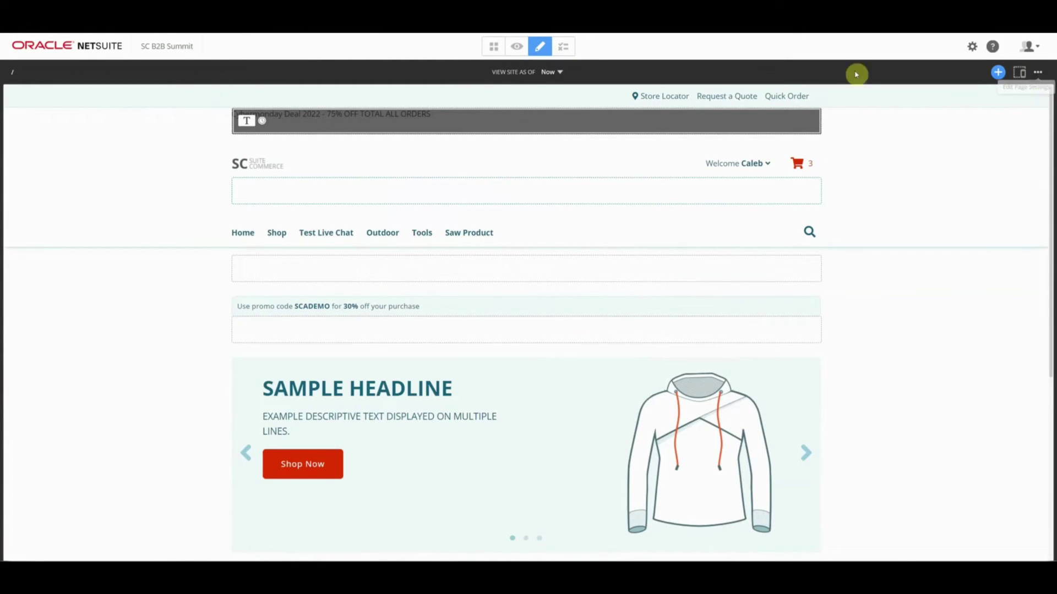
left_click(518, 48)
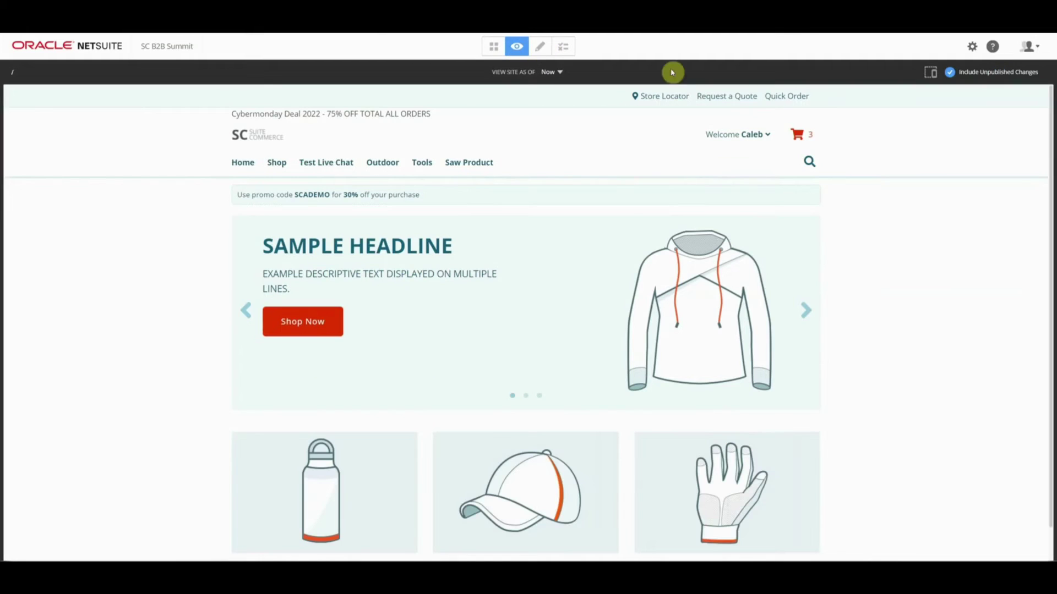
left_click(539, 48)
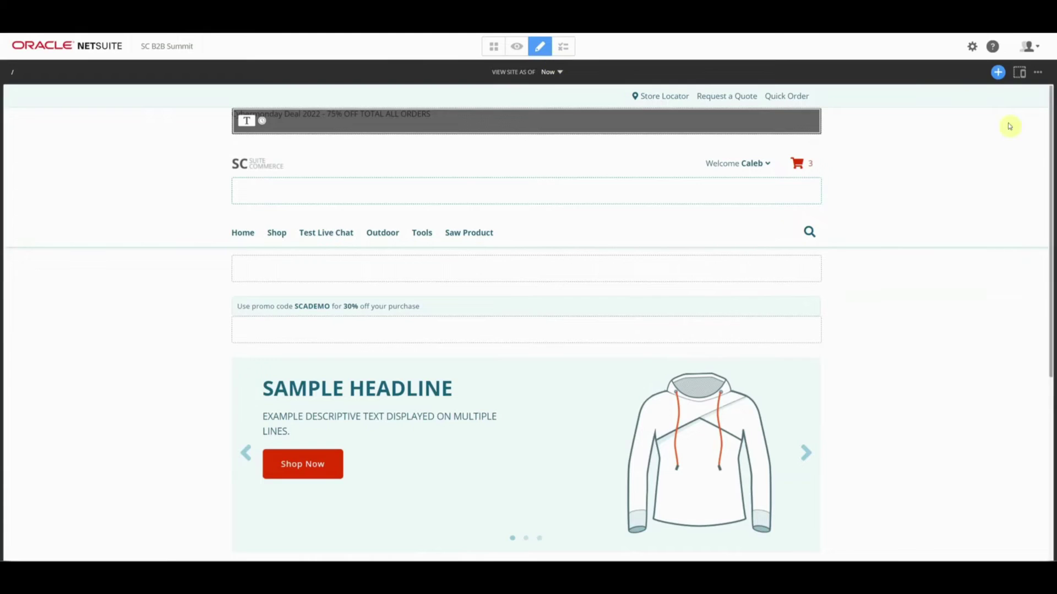
left_click(1039, 75)
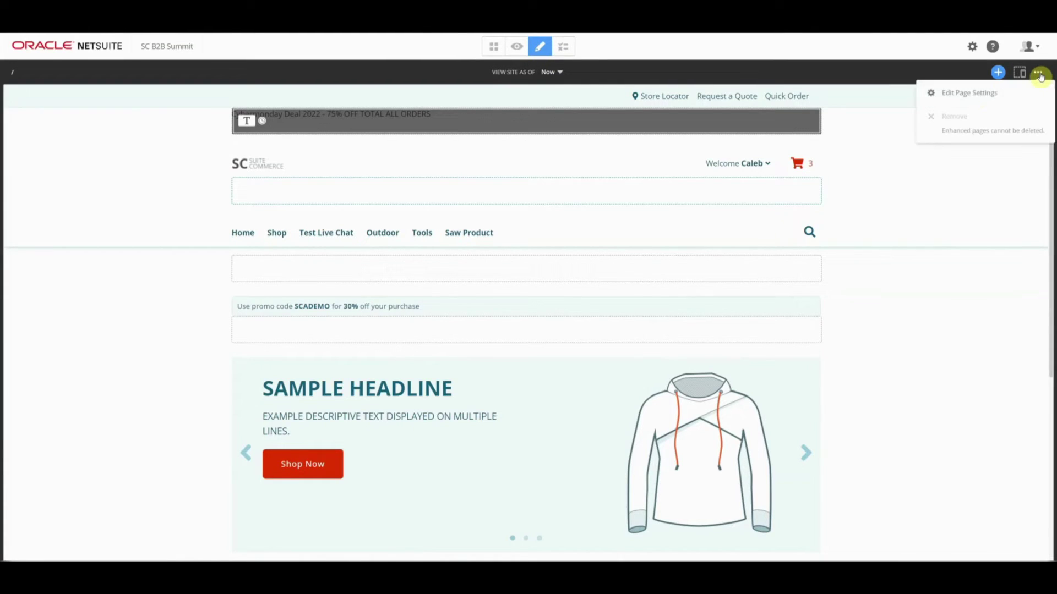
left_click(984, 95)
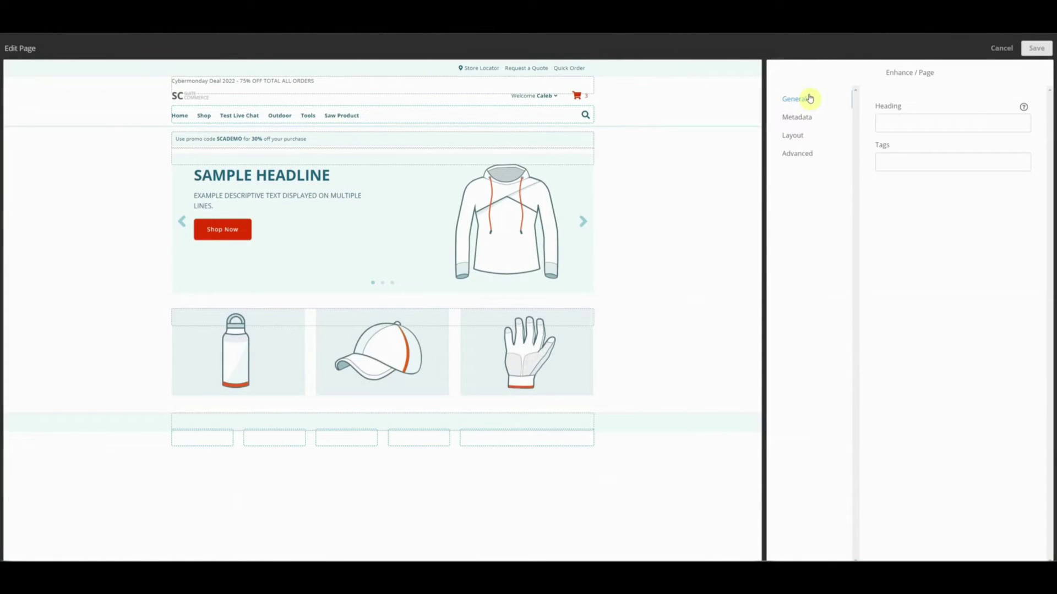
- Look through the Advanced, General and Metadata tabs and the Meta Description and Title fields without changing anything
left_click(798, 154)
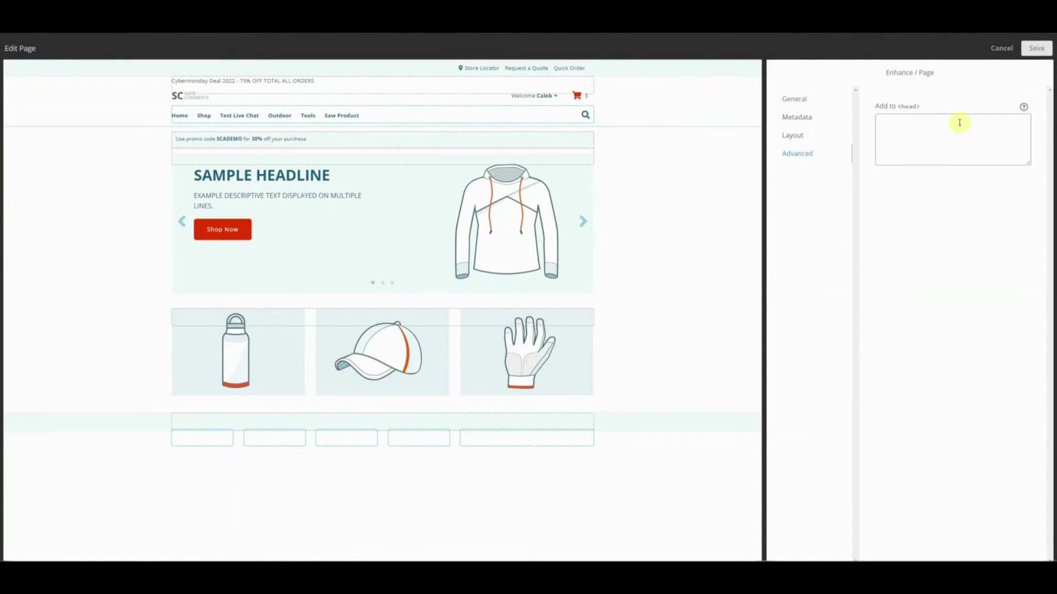
left_click(794, 99)
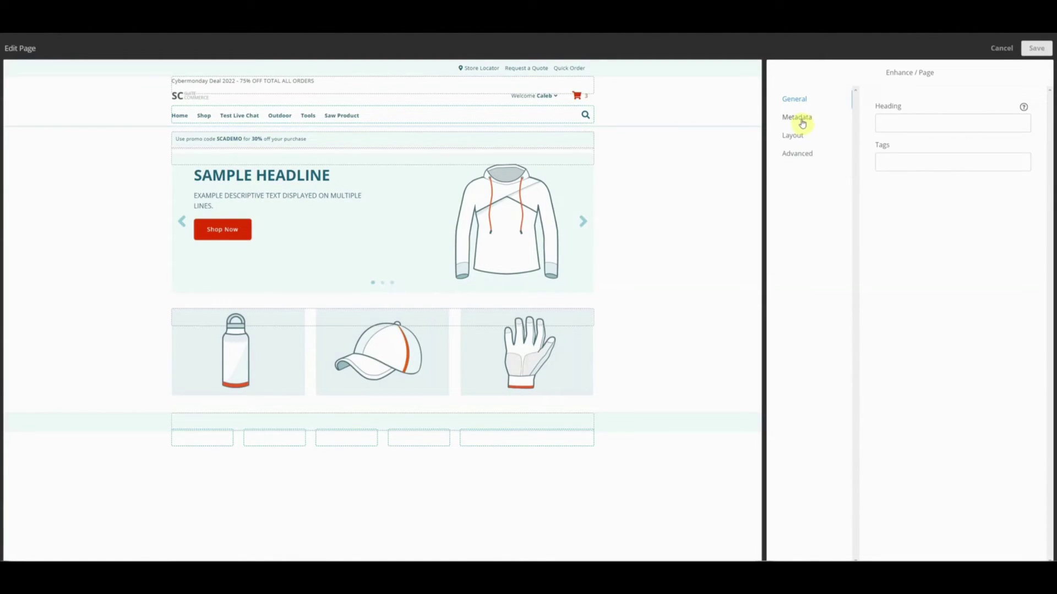
left_click(796, 116)
left_click(927, 162)
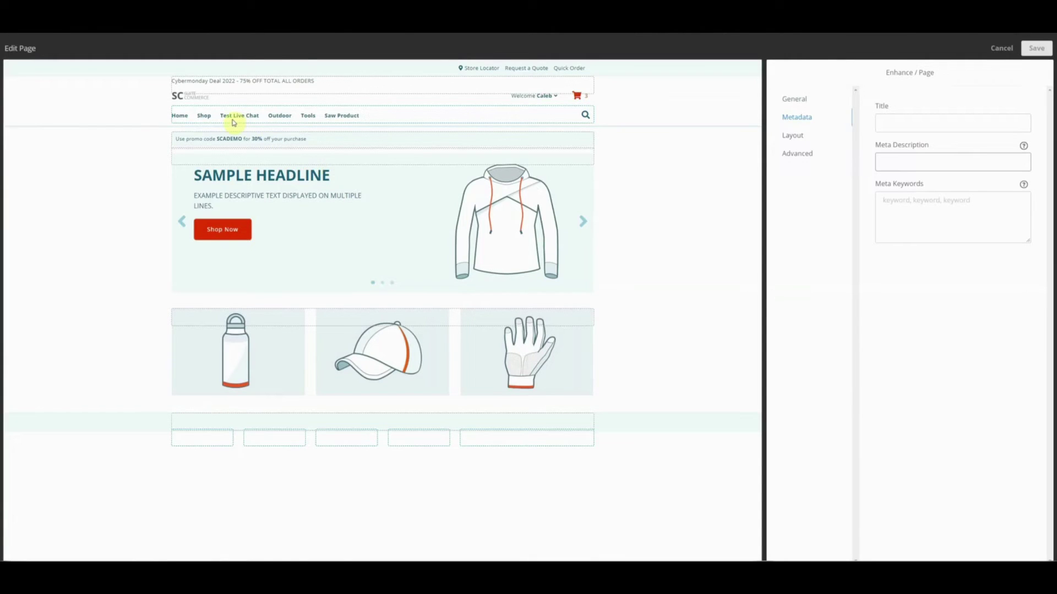
key("shift+Tab")
- Close the home page settings, go to the Outdoor category page and open its page settings
left_click(997, 54)
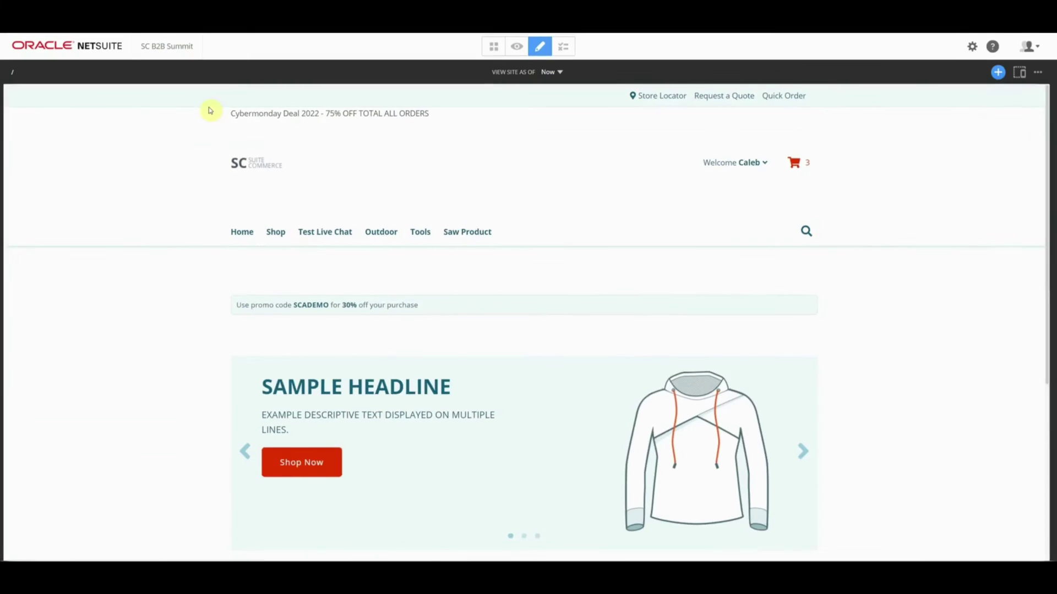
left_click(498, 47)
left_click(513, 48)
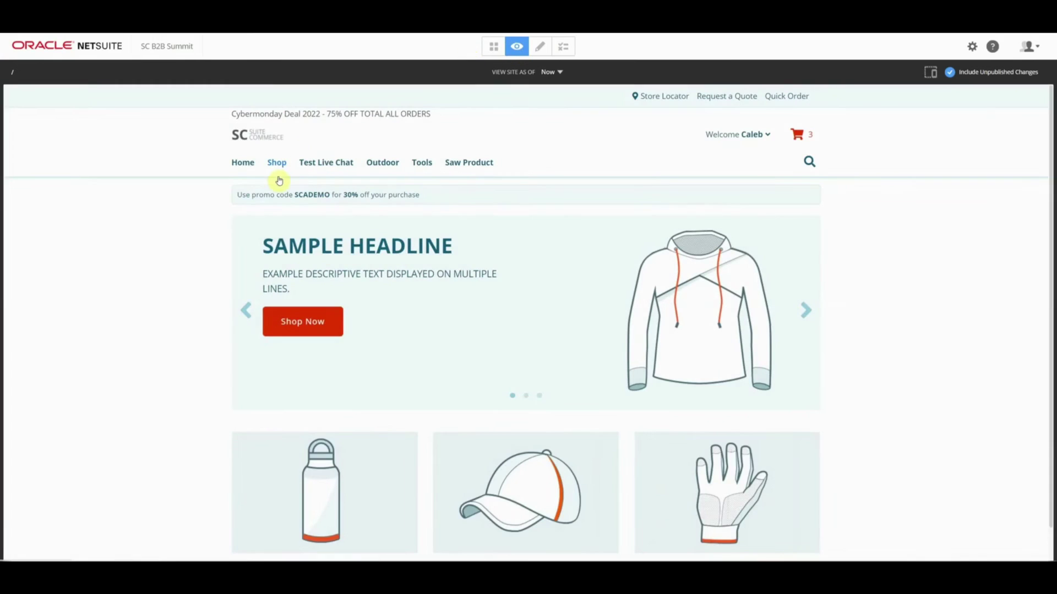
left_click(390, 171)
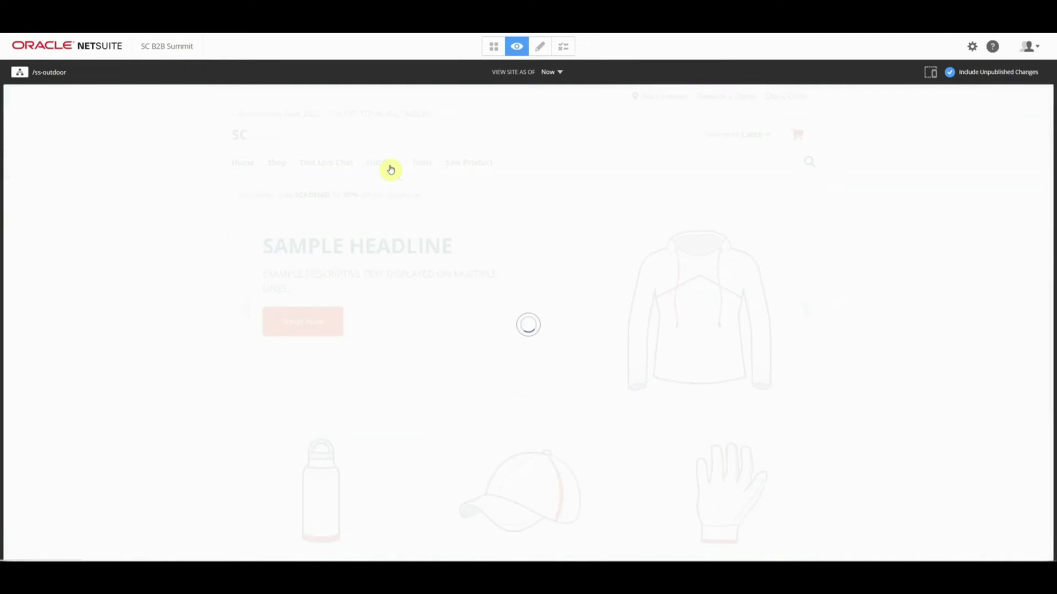
left_click(541, 46)
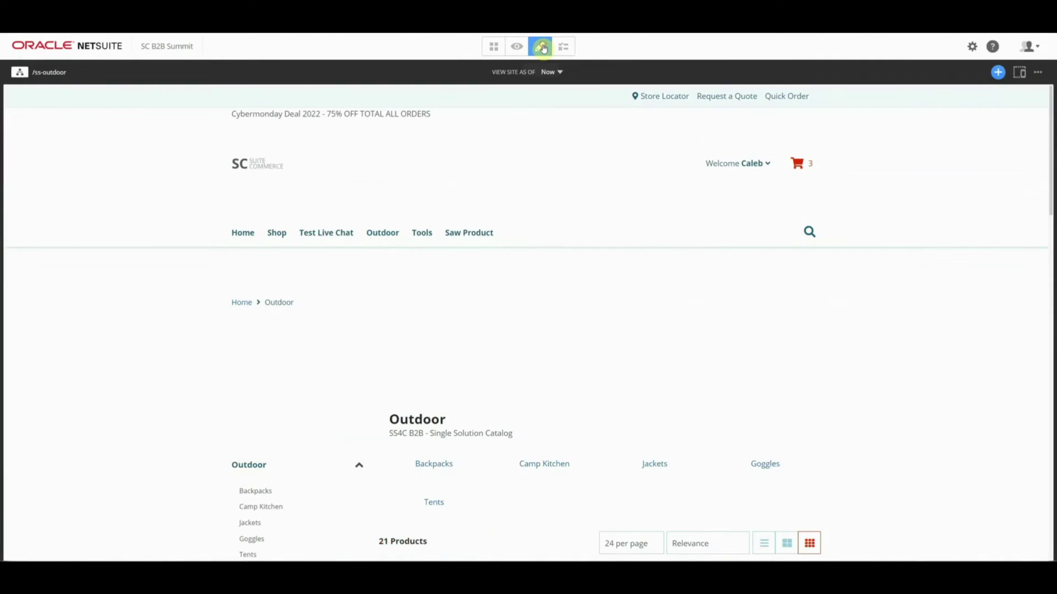
left_click(1038, 72)
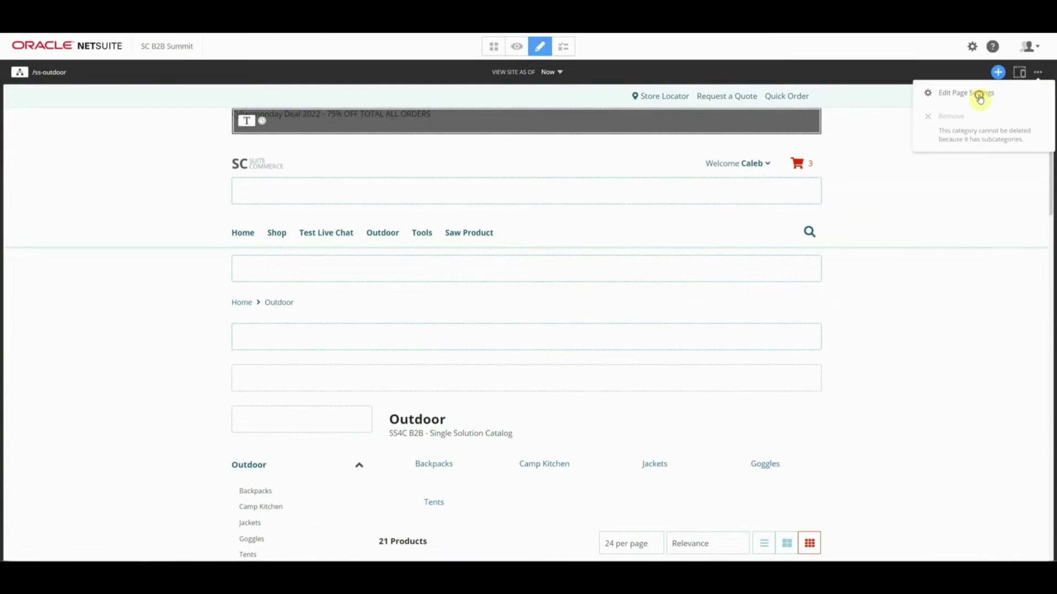
left_click(983, 88)
- Review the Outdoor name and ss-outdoor URL fragment and the Metadata and Advanced tabs, then load Home
left_click(908, 168)
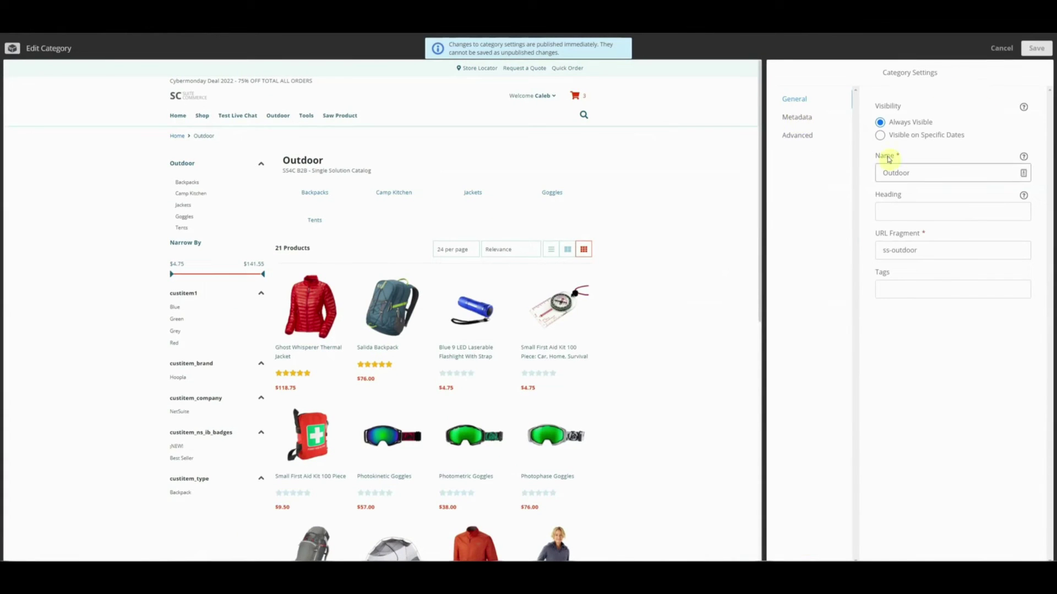
left_click_drag(932, 173, 855, 175)
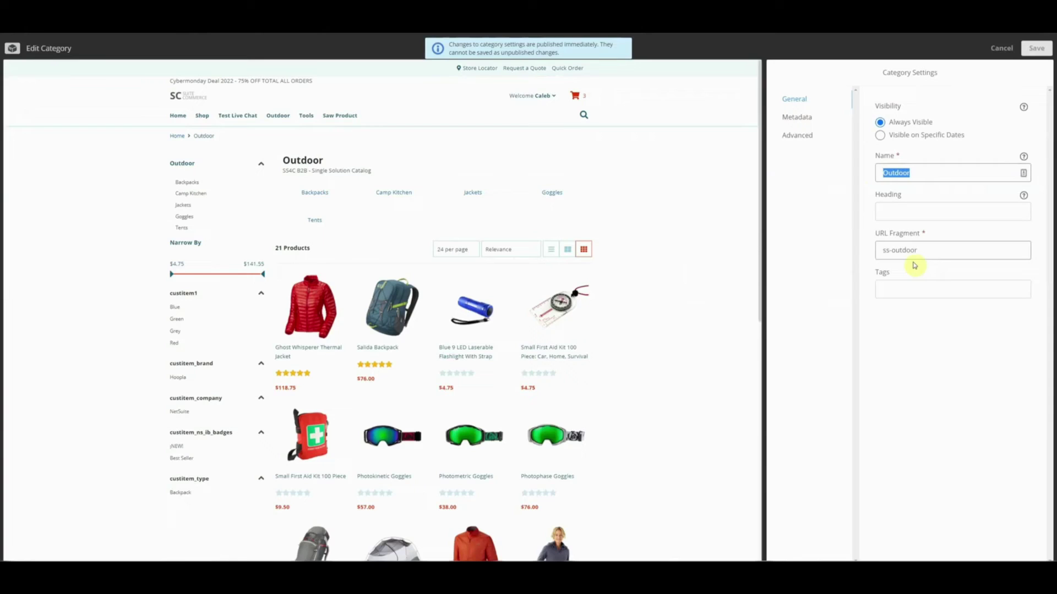
left_click(931, 248)
left_click_drag(932, 249, 860, 271)
left_click(889, 345)
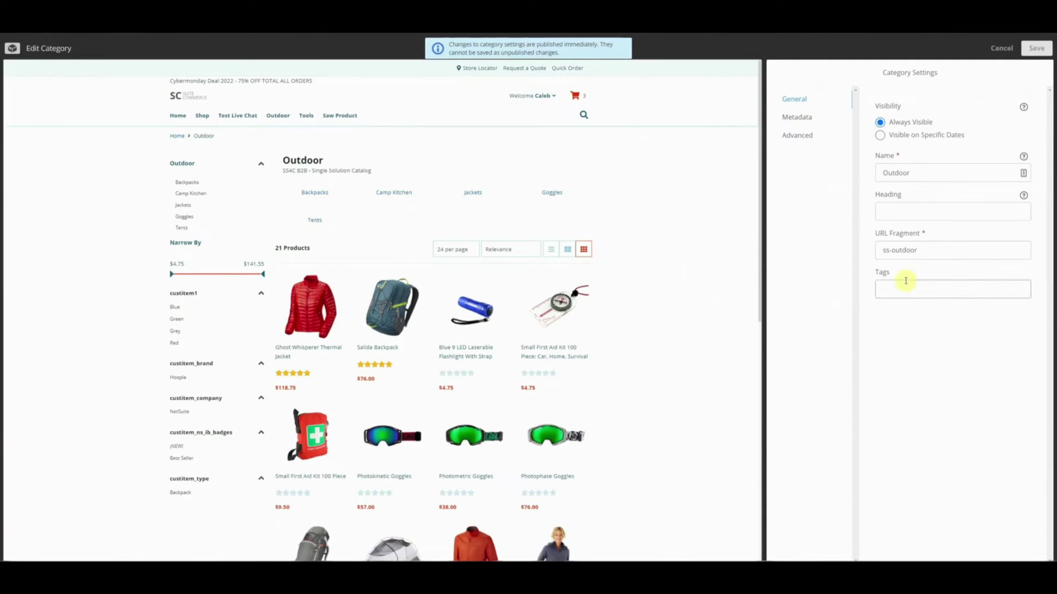
left_click(798, 117)
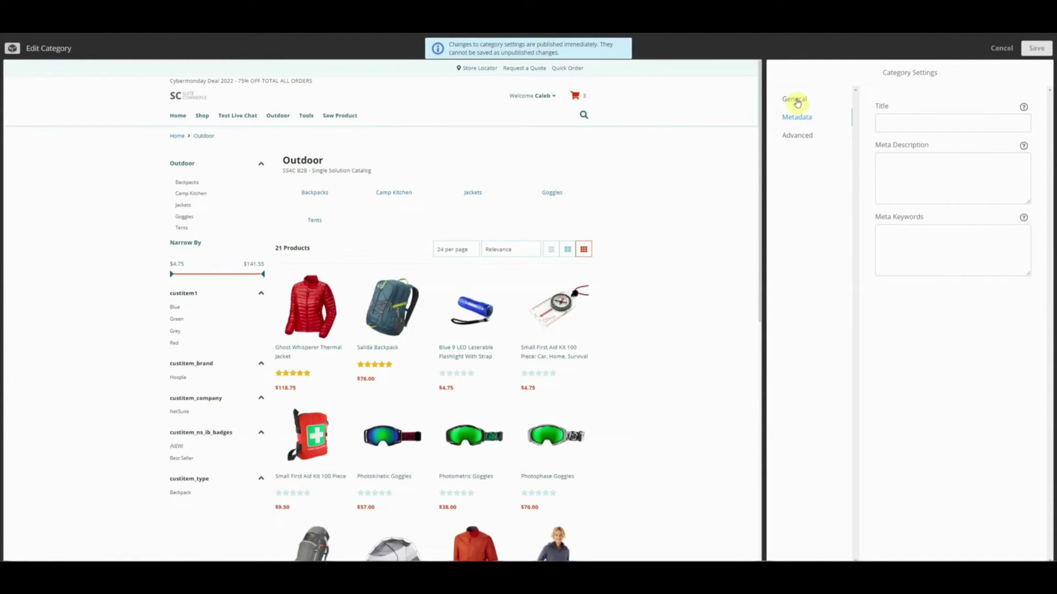
left_click(798, 104)
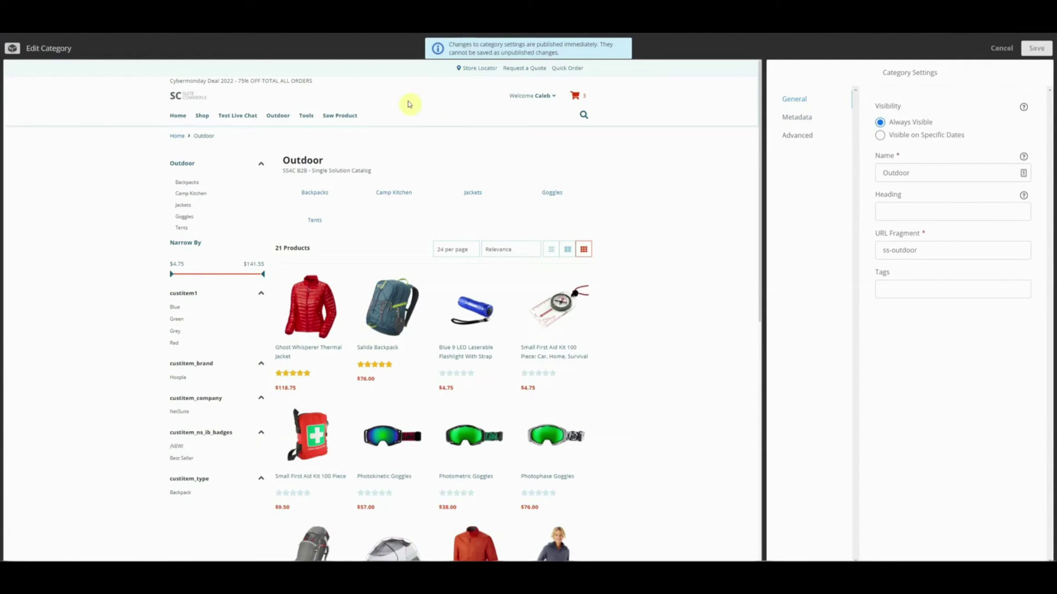
left_click(794, 136)
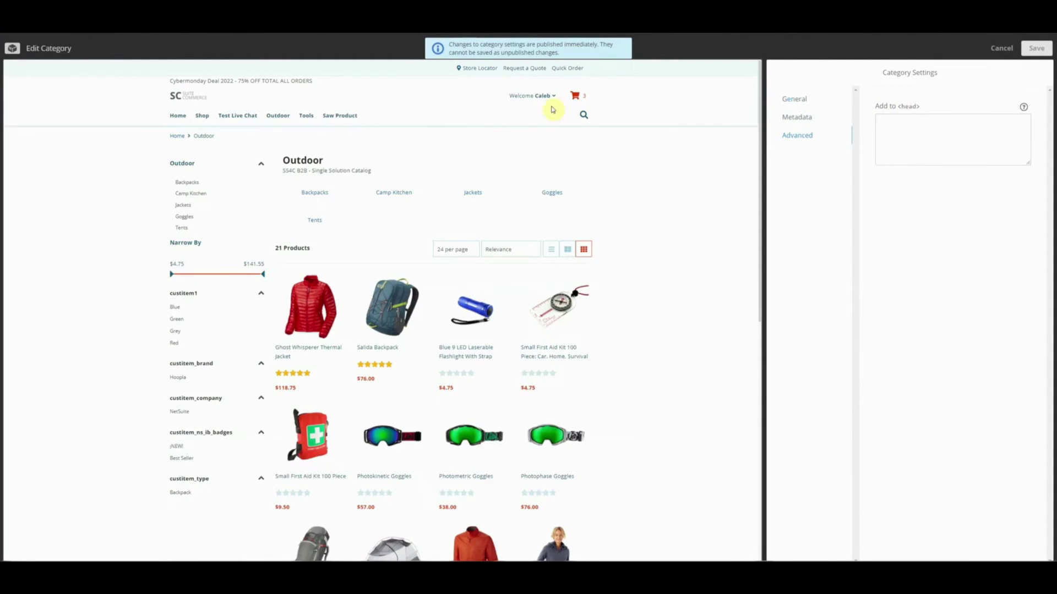
left_click(793, 100)
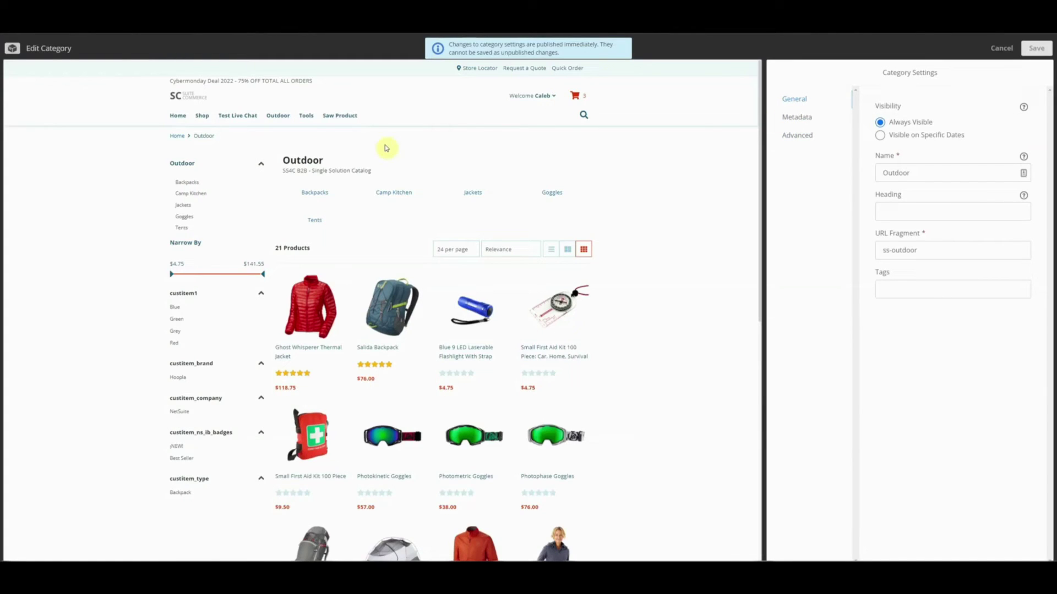
left_click(177, 117)
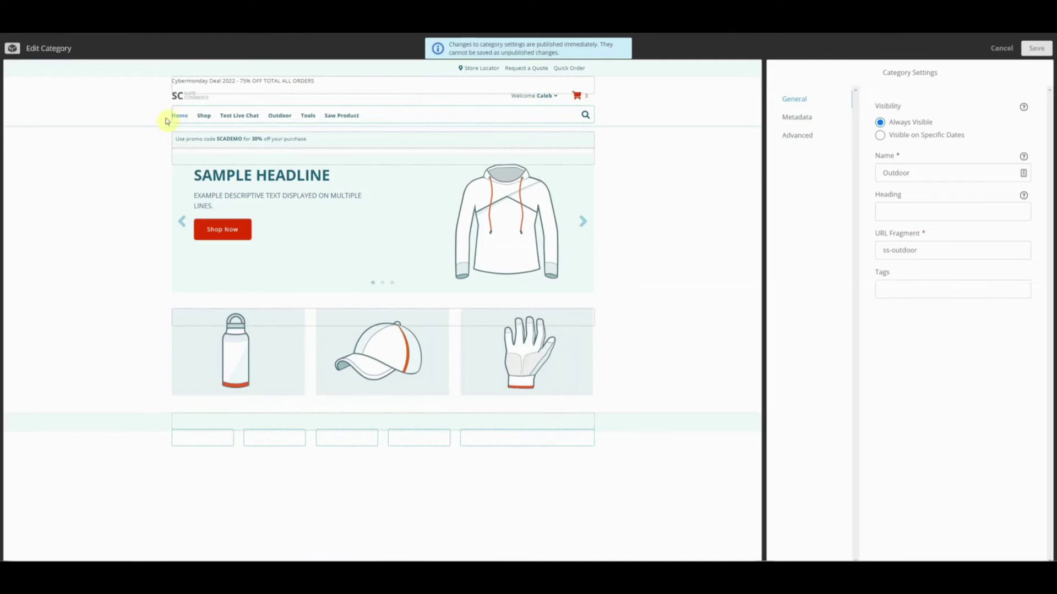
- Discard the Outdoor category edits and open the home page's settings in edit mode
left_click(997, 50)
left_click(516, 46)
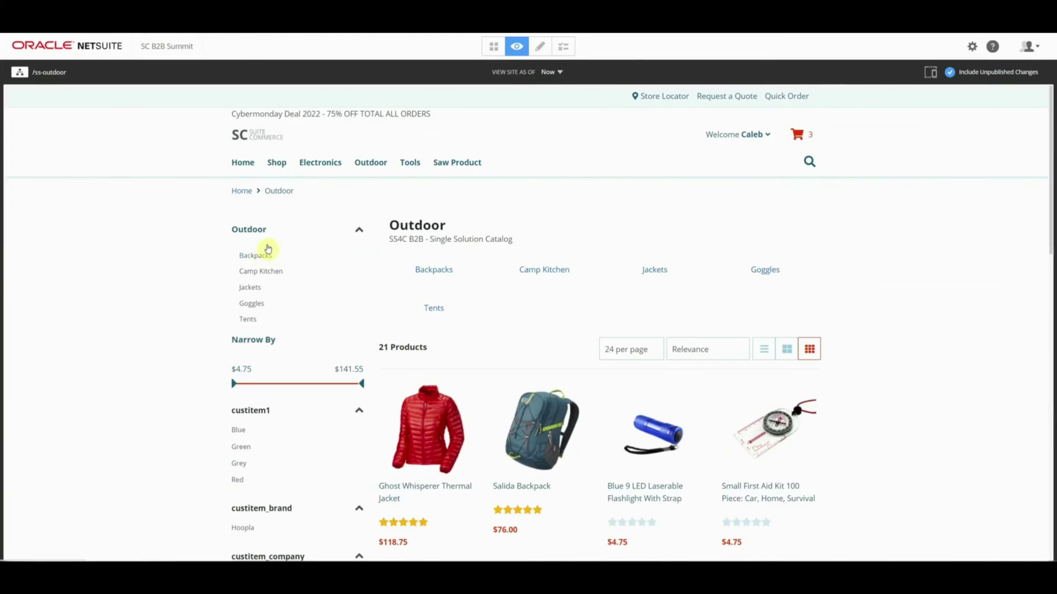
left_click(242, 164)
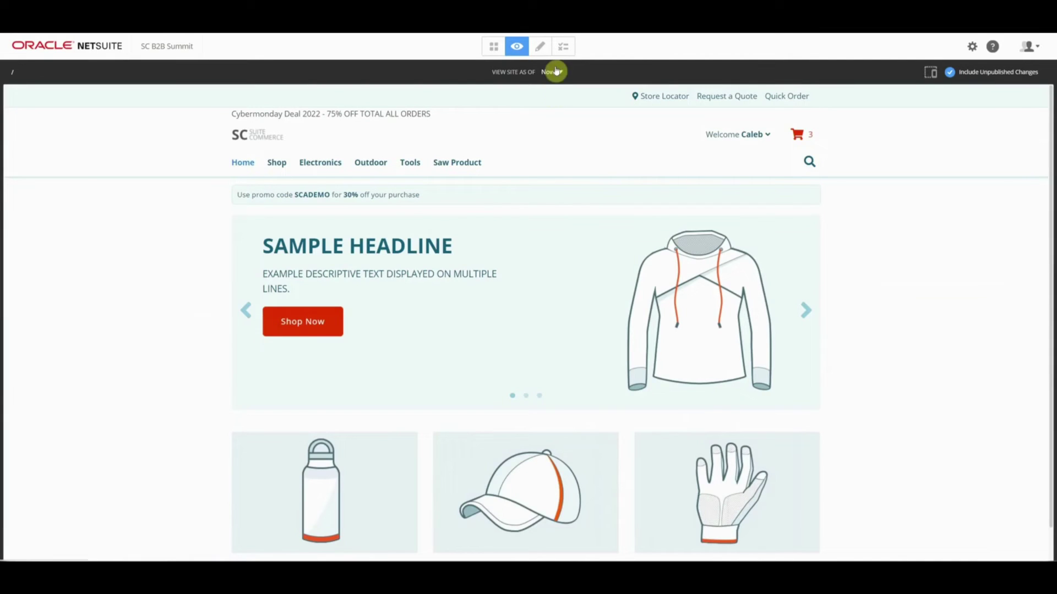
left_click(540, 46)
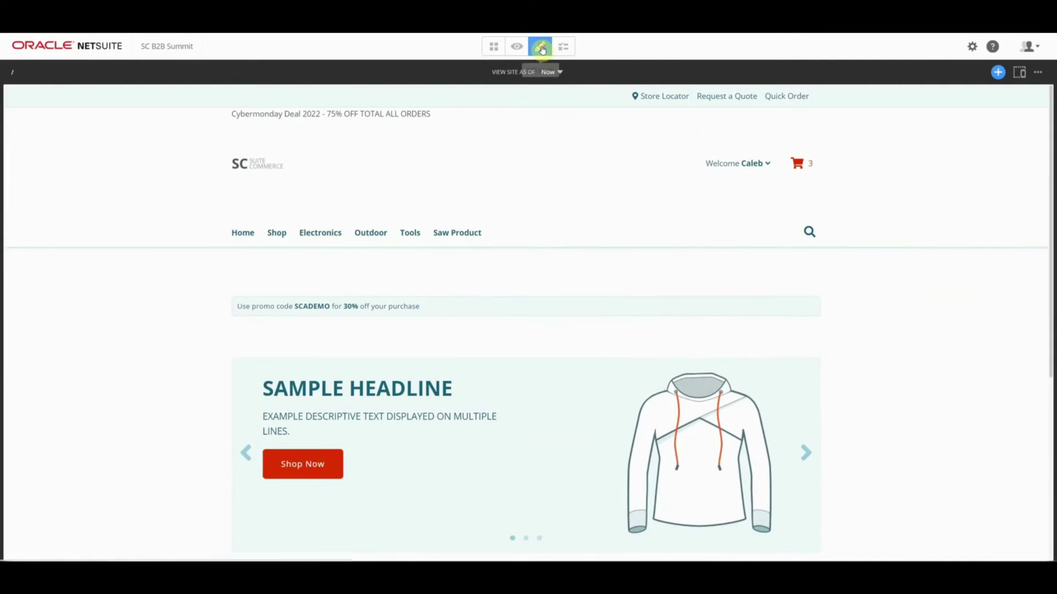
left_click(1040, 68)
left_click(978, 93)
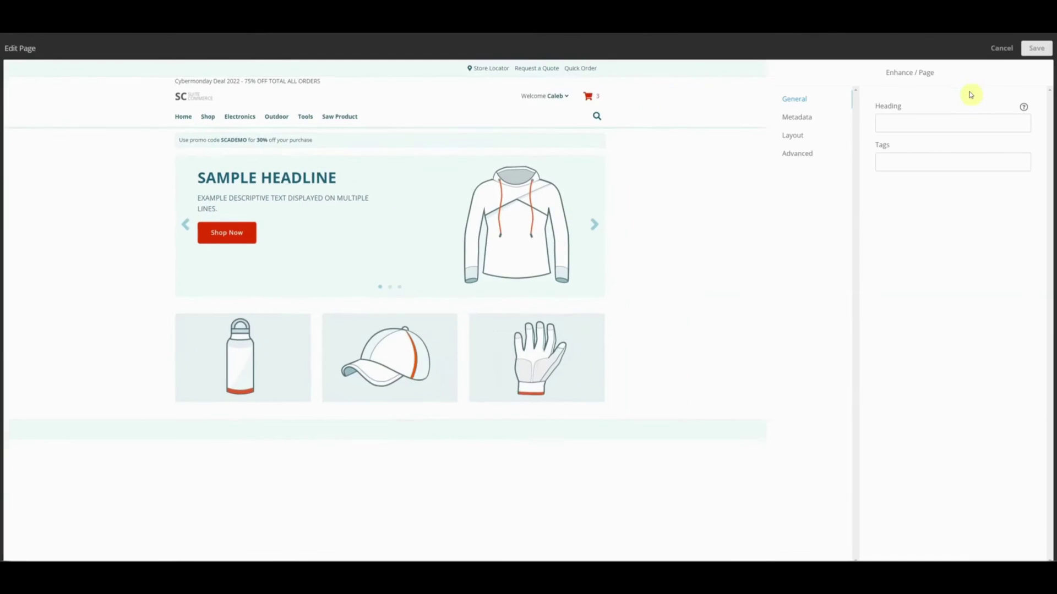
- Paste the Tawk.to chat script into the Advanced 'Add to <head>' box and save the settings
left_click(802, 155)
left_click(948, 127)
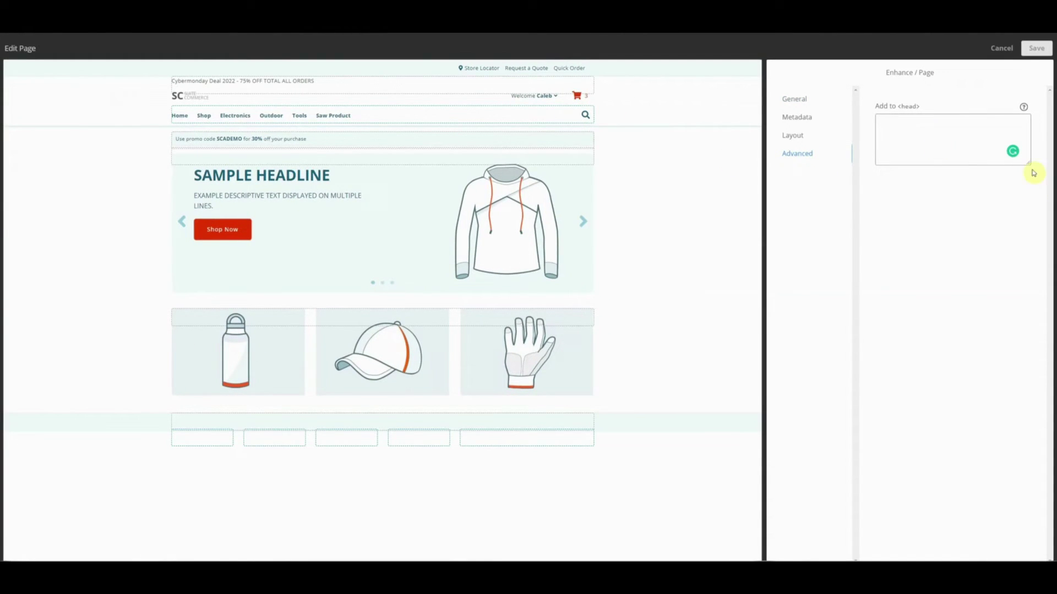
left_click_drag(1029, 163, 1027, 353)
key("ctrl+v")
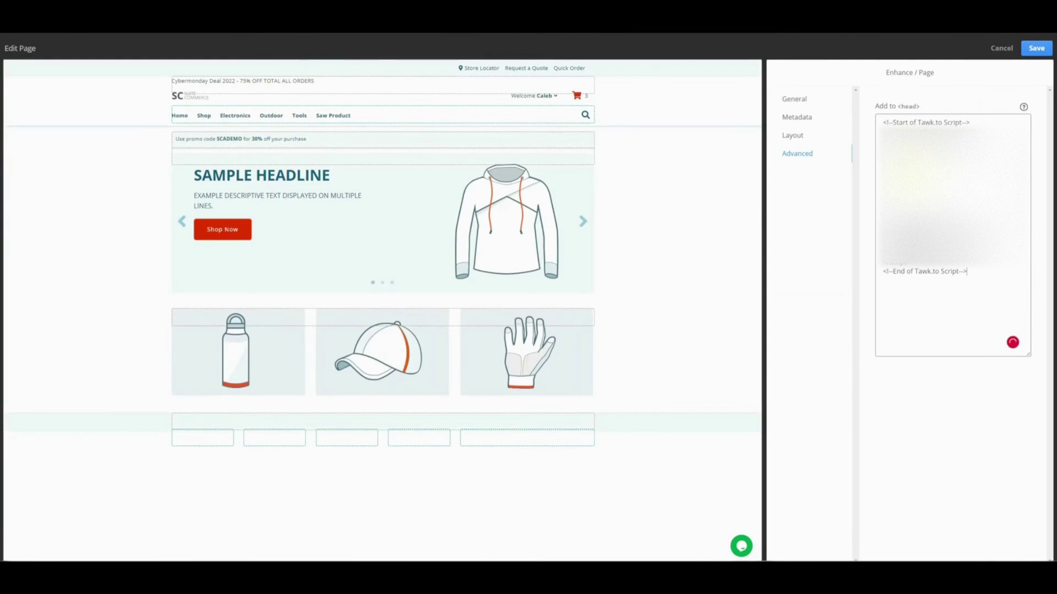
left_click(1036, 48)
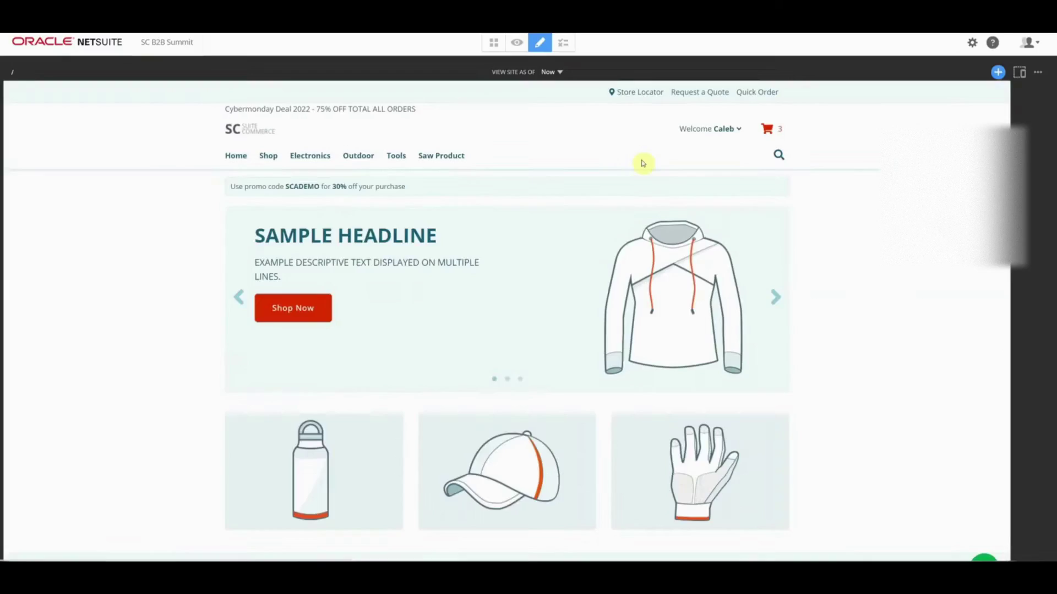
- Publish the modified home page change from Review & Publish Changes, confirming with Yes
left_click(565, 49)
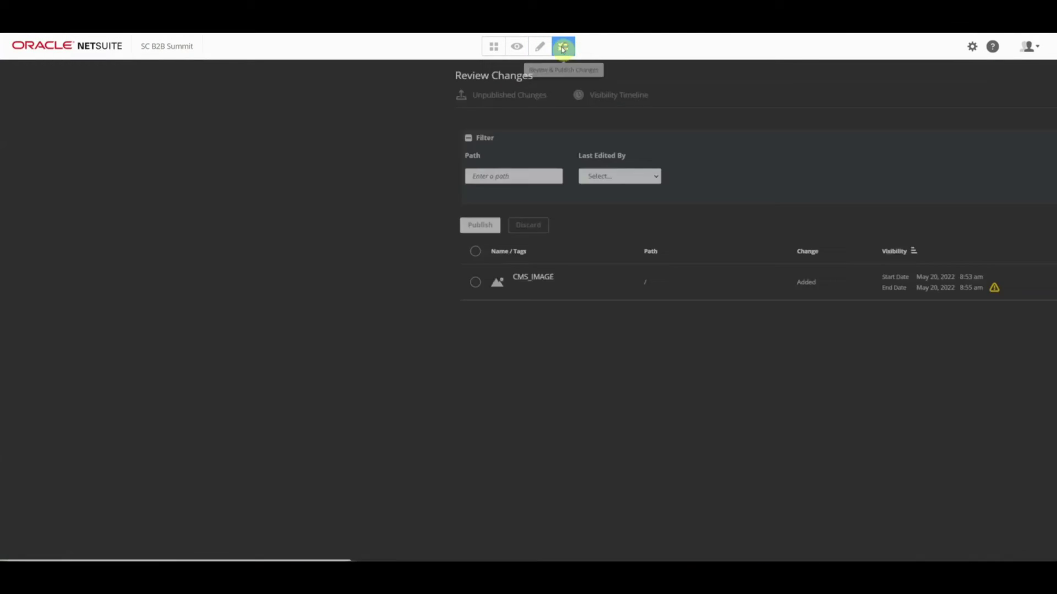
left_click(134, 285)
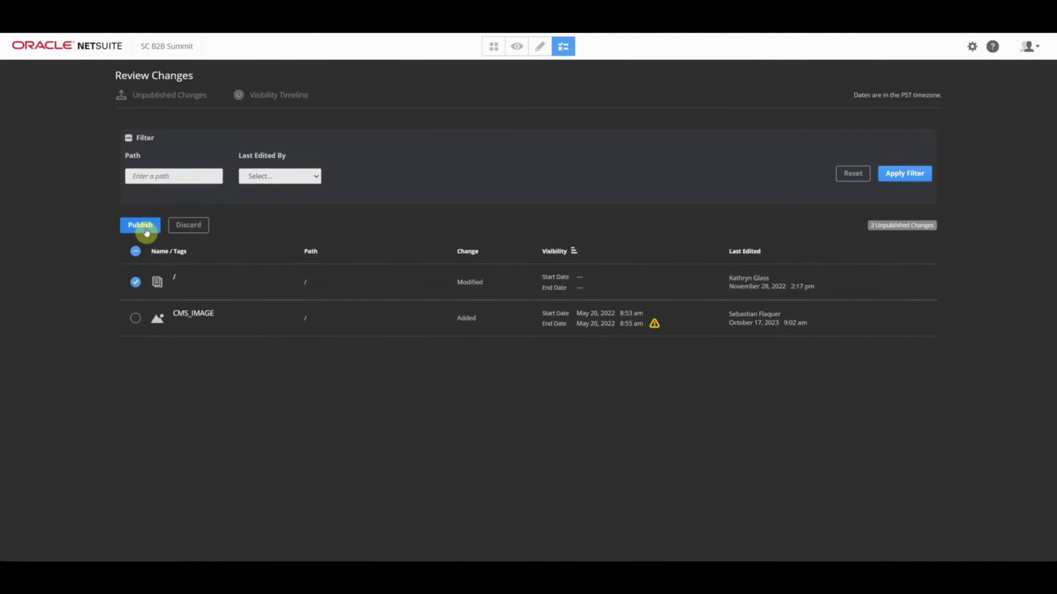
left_click(142, 226)
left_click(649, 363)
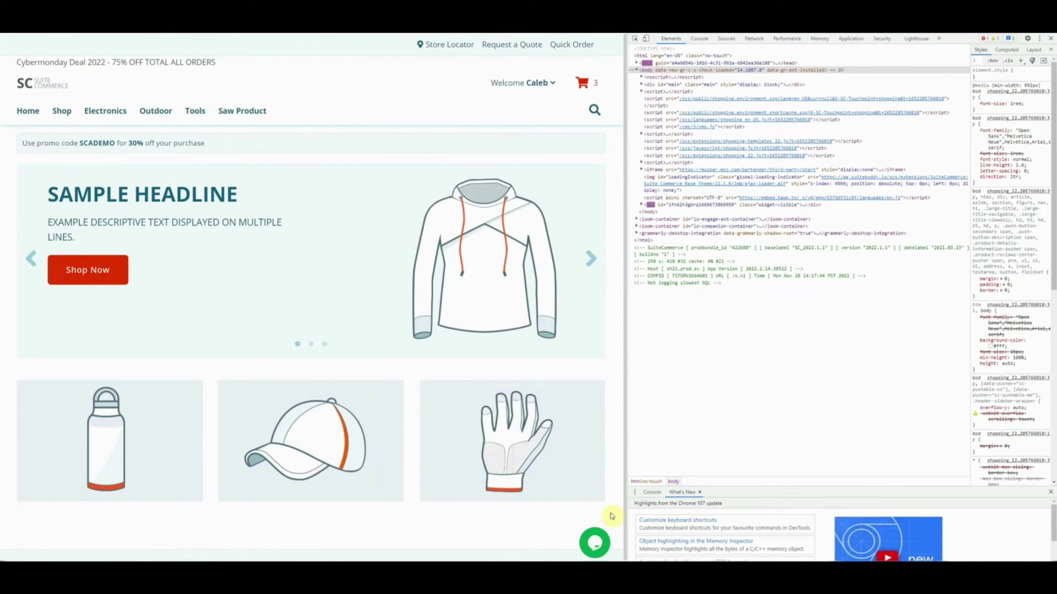
- Open and close the Tawk.to chat form twice to test the live widget
left_click(598, 547)
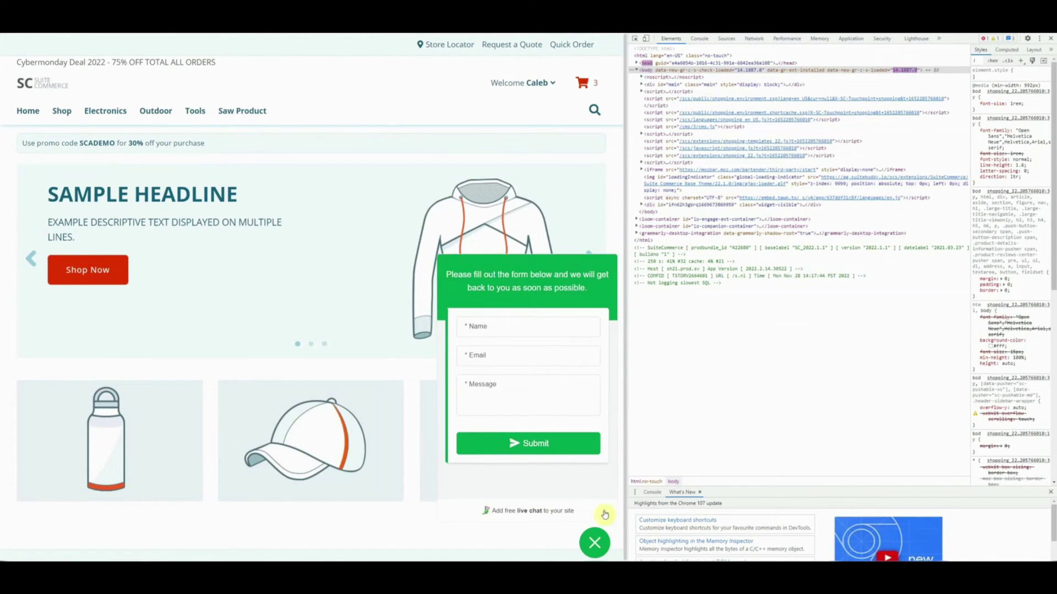
left_click(599, 549)
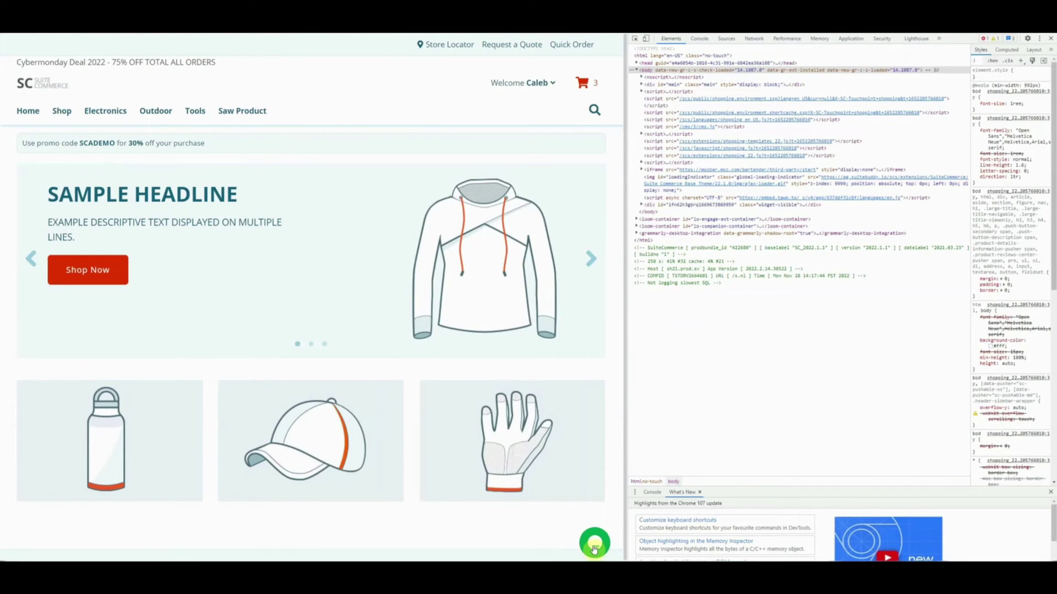
left_click(595, 547)
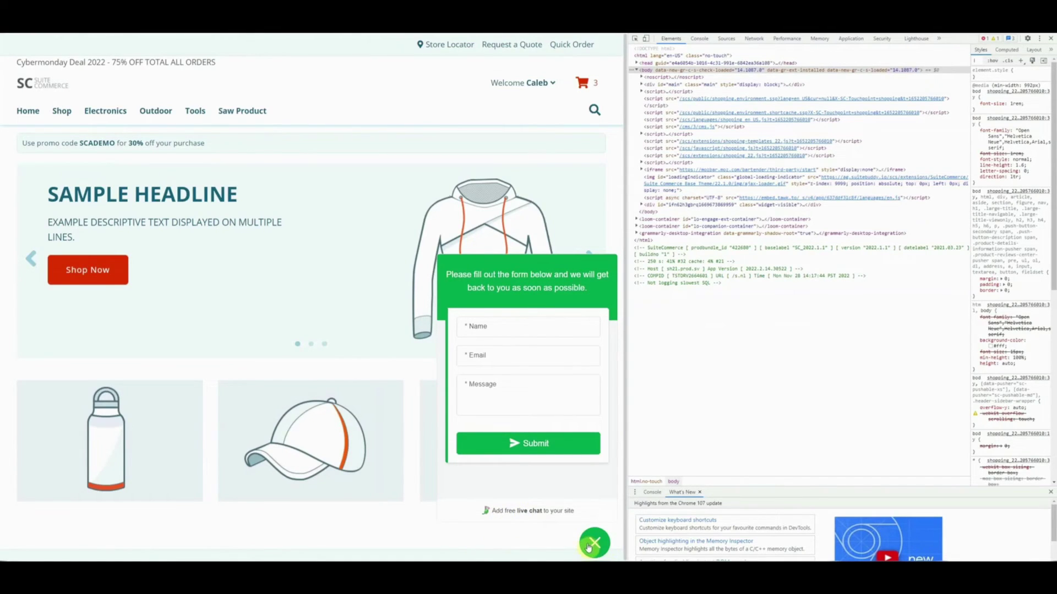
left_click(589, 546)
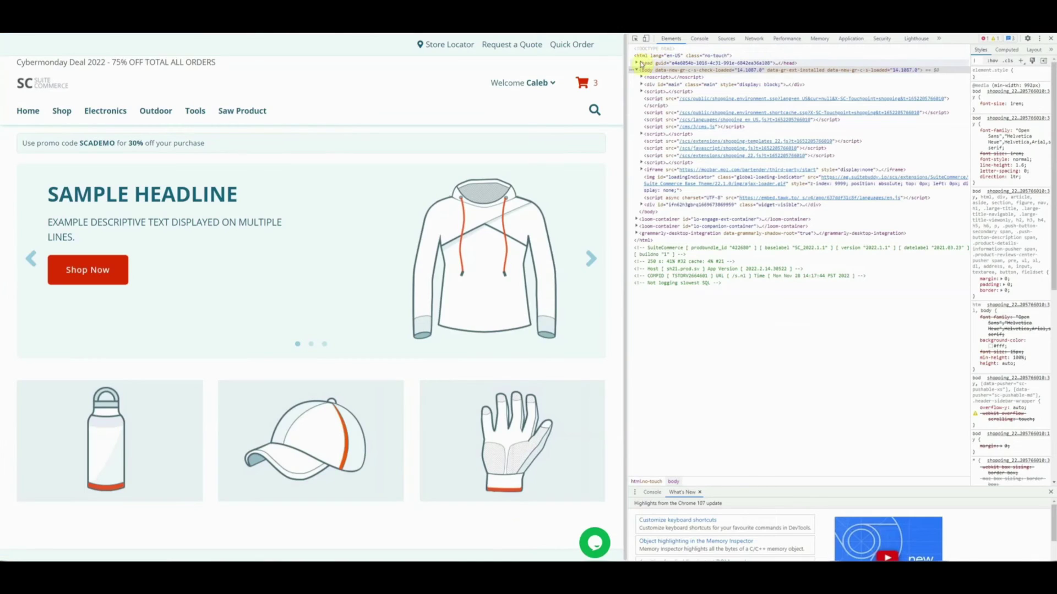
- Inspect the Tawk.to script inside the page's <head> in DevTools, then close DevTools
left_click(637, 64)
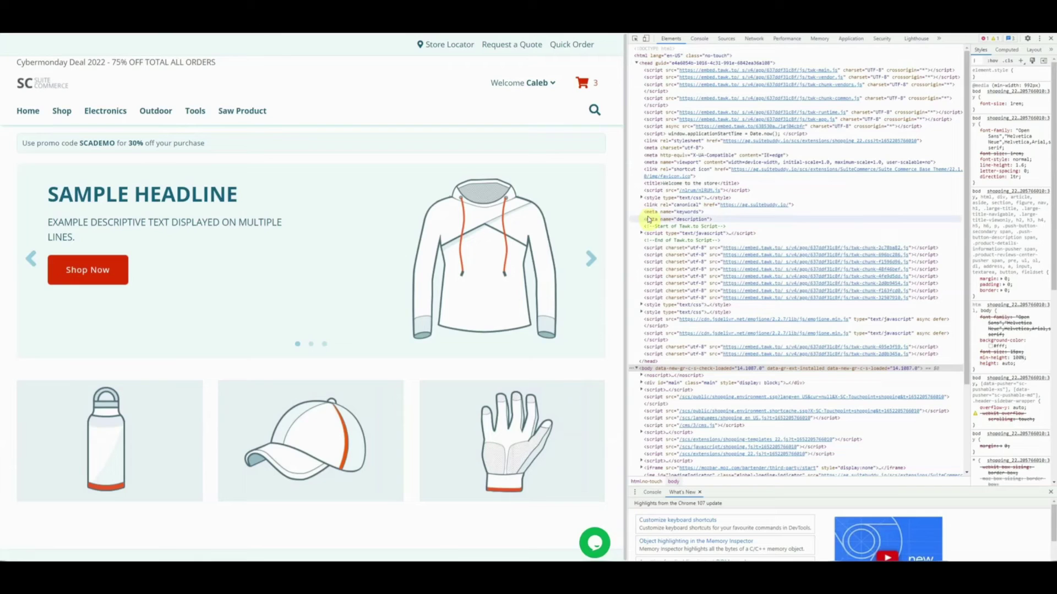
left_click(649, 73)
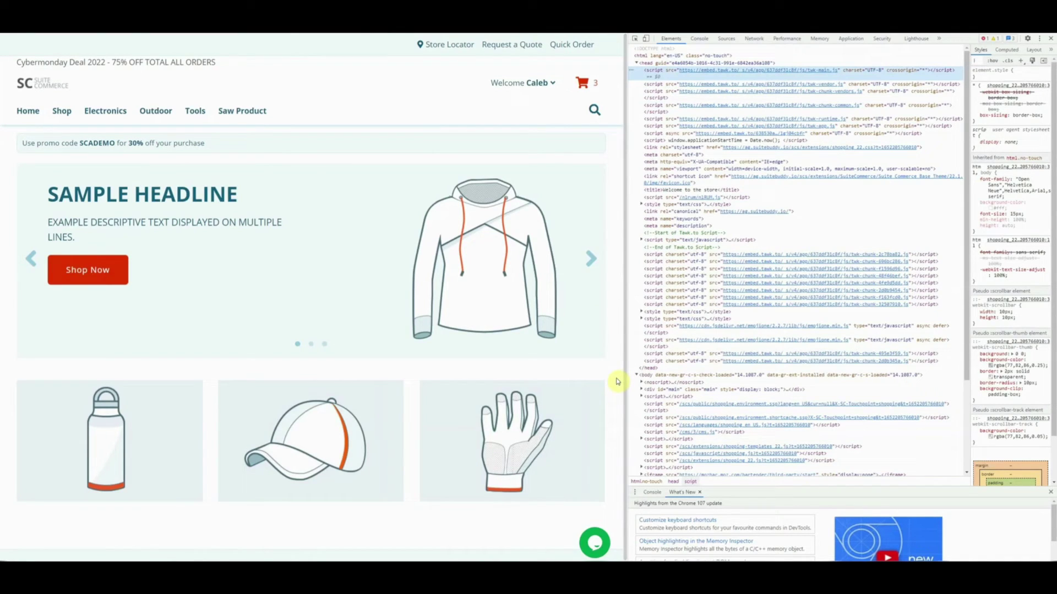
key("F12")
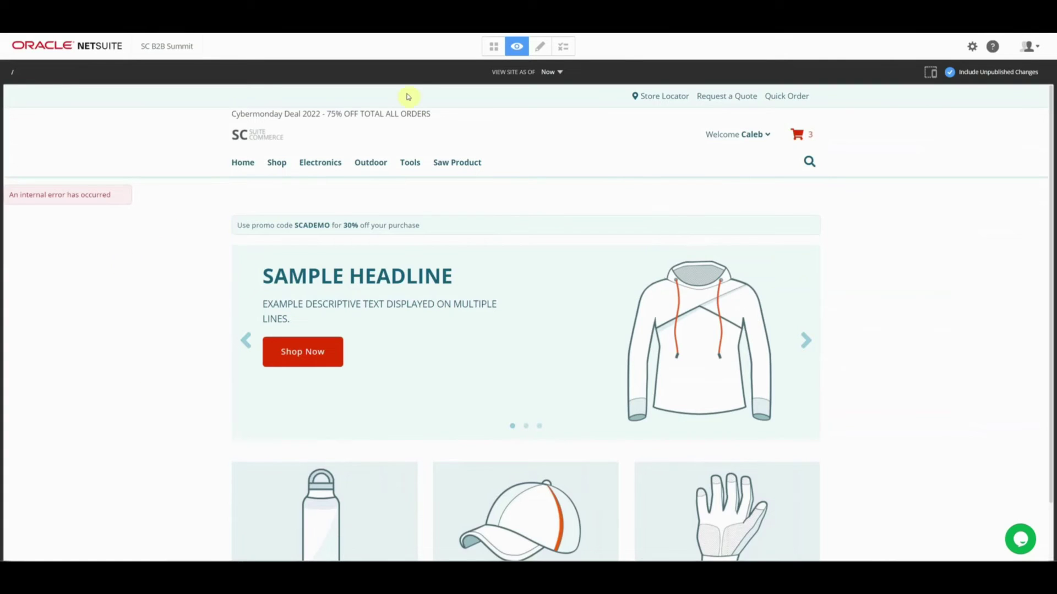
- In Overview, browse the Electronics > Laptops and Tablets categories and Pages, then create a new BLOG post
left_click(498, 52)
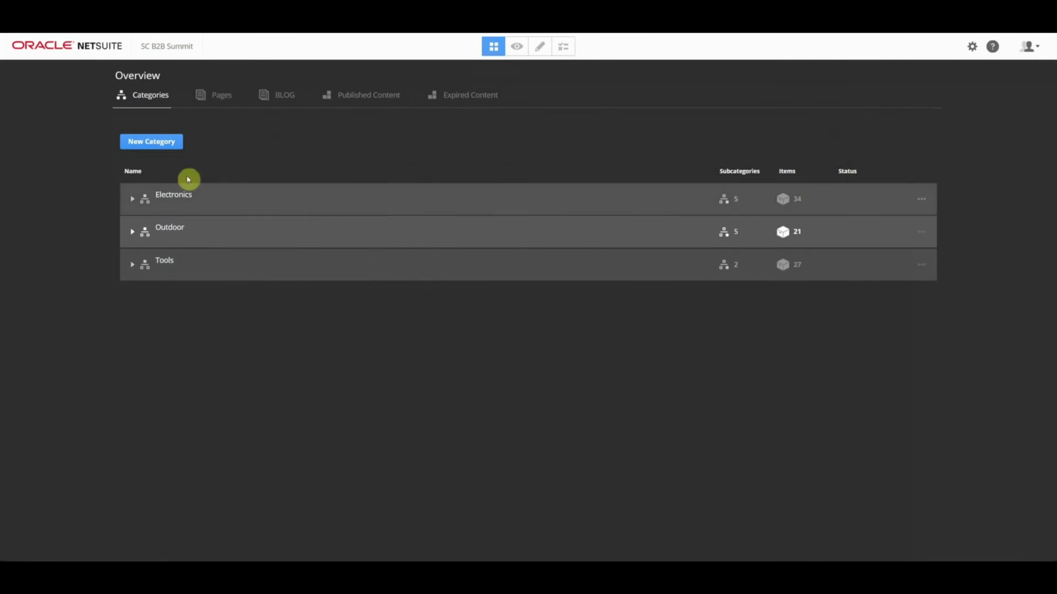
left_click(133, 200)
left_click(148, 238)
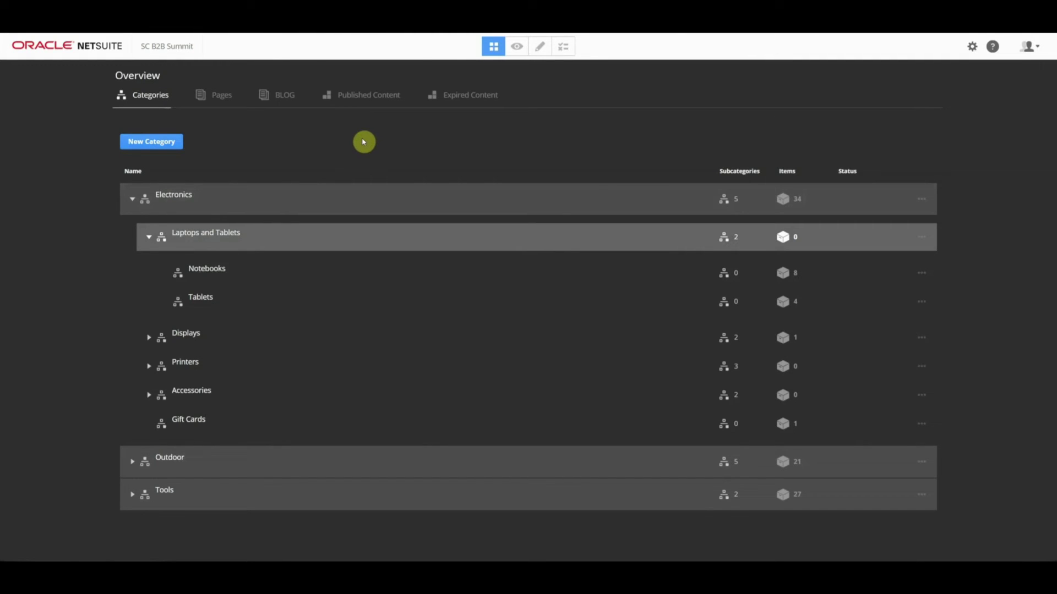
left_click(221, 104)
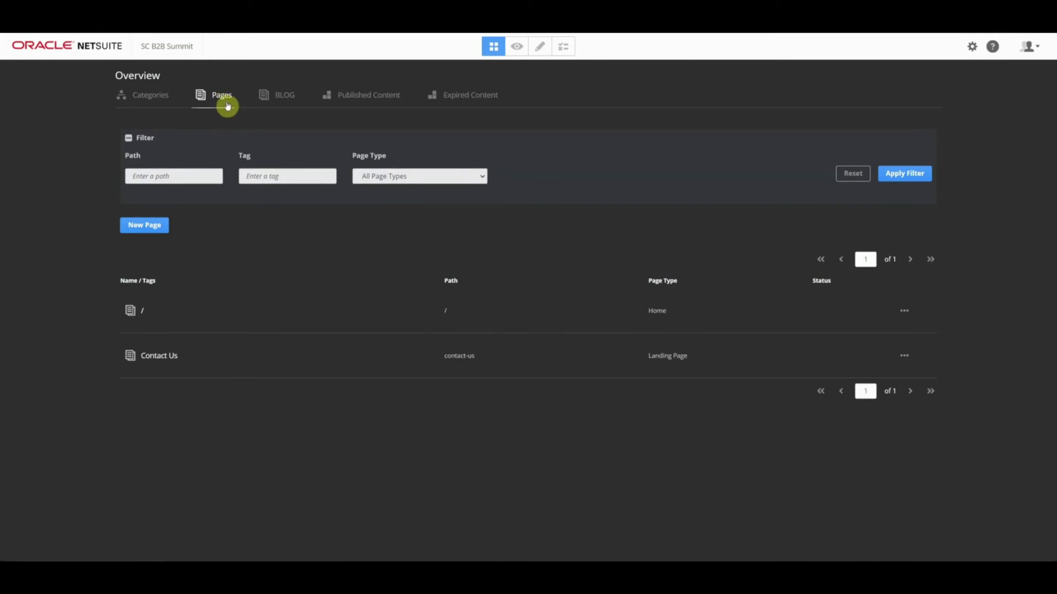
left_click(282, 101)
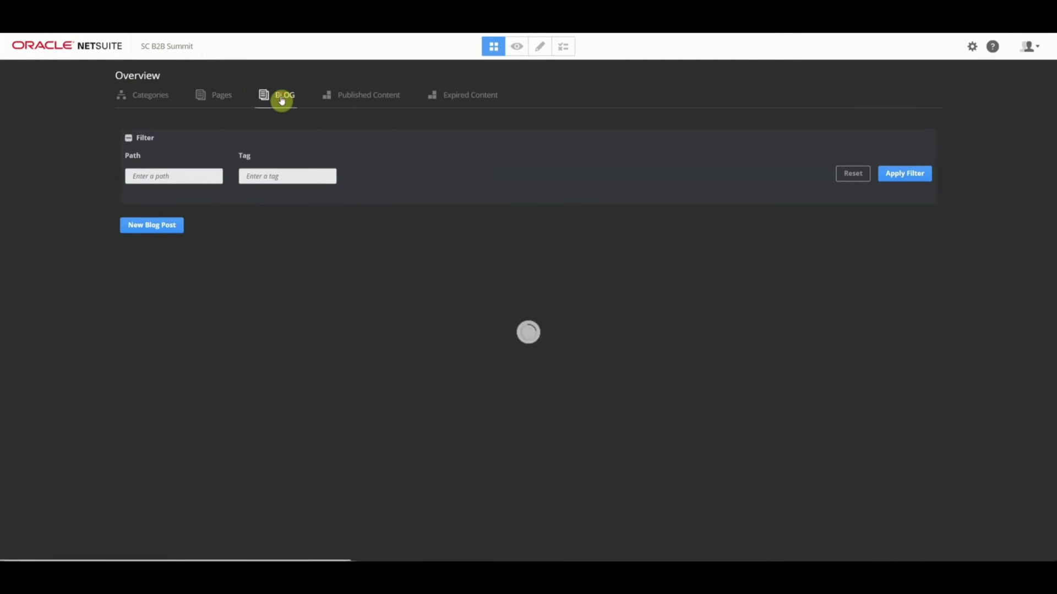
left_click(162, 233)
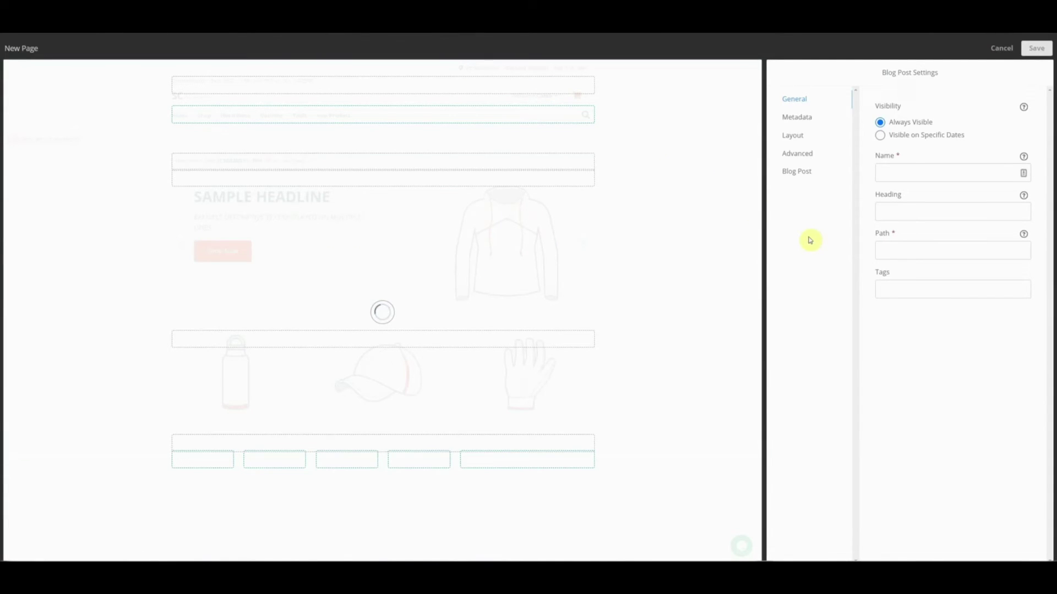
- Set the blog post's category to Health and Beauty and choose its author
left_click(809, 177)
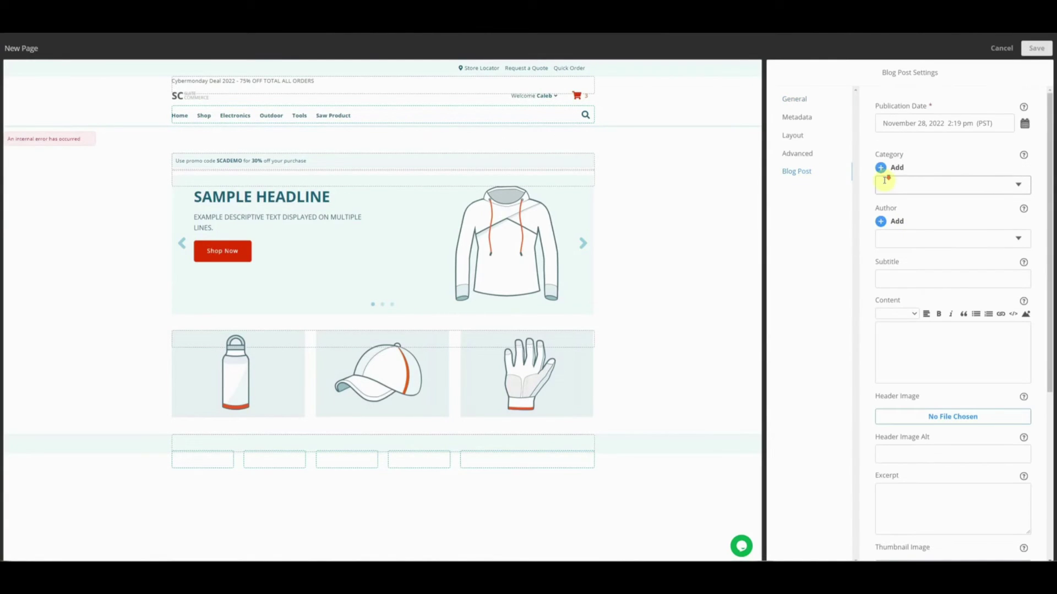
scroll(886, 175, "down", 3)
scroll(885, 187, "up", 3)
left_click(1017, 187)
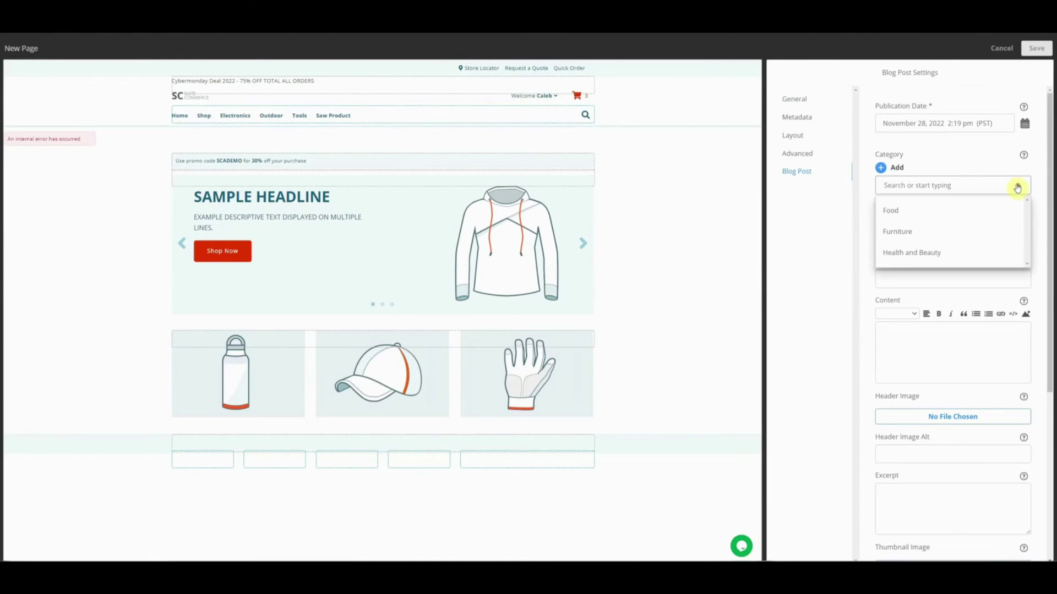
scroll(936, 226, "down", 2)
left_click(931, 223)
left_click(926, 197)
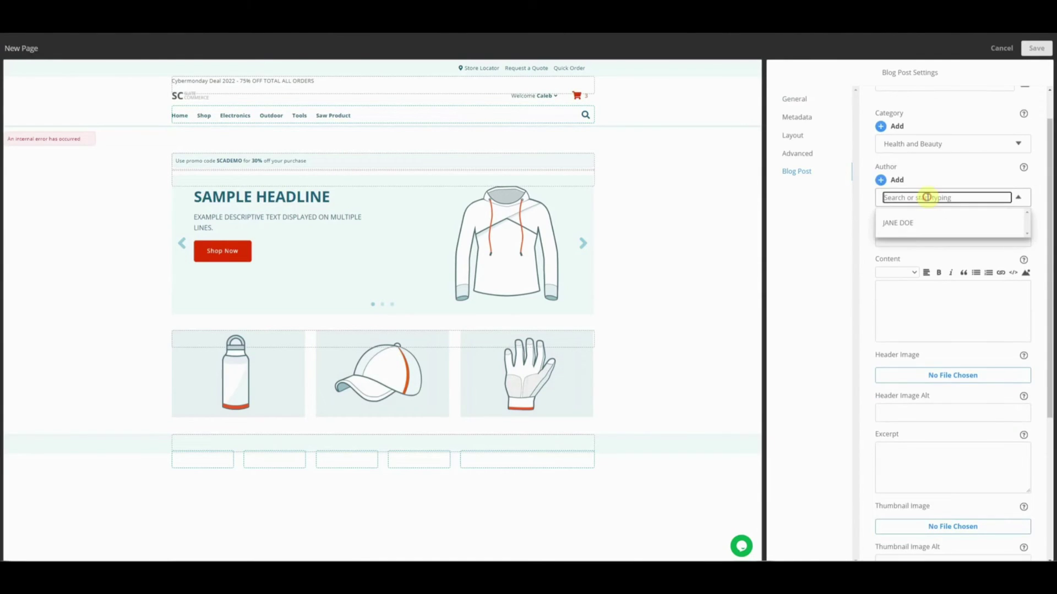
left_click(913, 223)
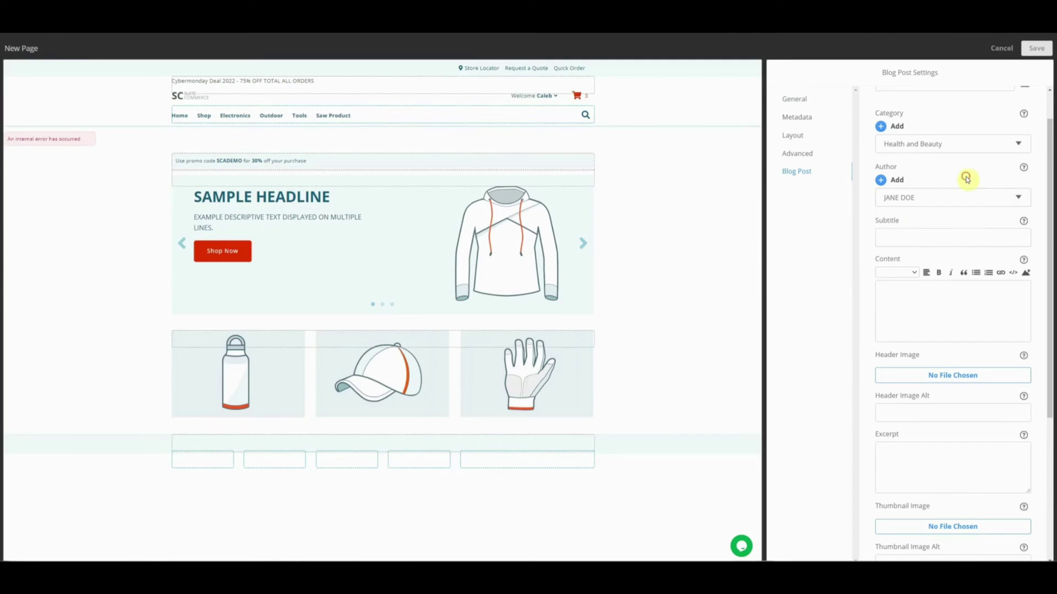
- Enter subtitle 'Health And Beauty Test', body 'THIS IS TEST CONENT' and header image horizon-infoblock3.jpg
left_click(908, 214)
left_click(913, 234)
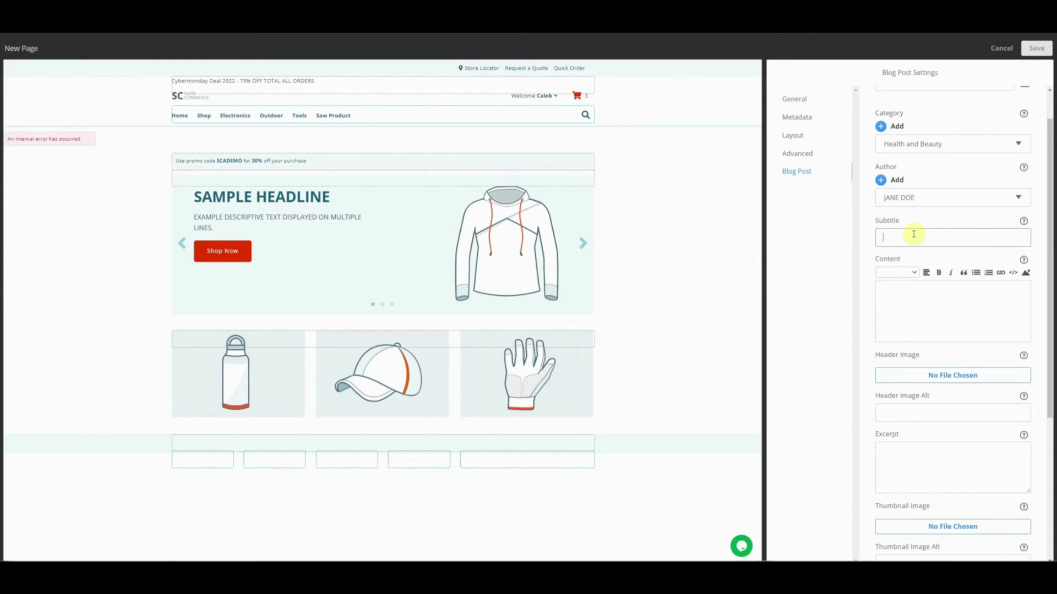
type("Health And Beauty Test")
left_click(935, 308)
type("THIS IS TEST CONENT")
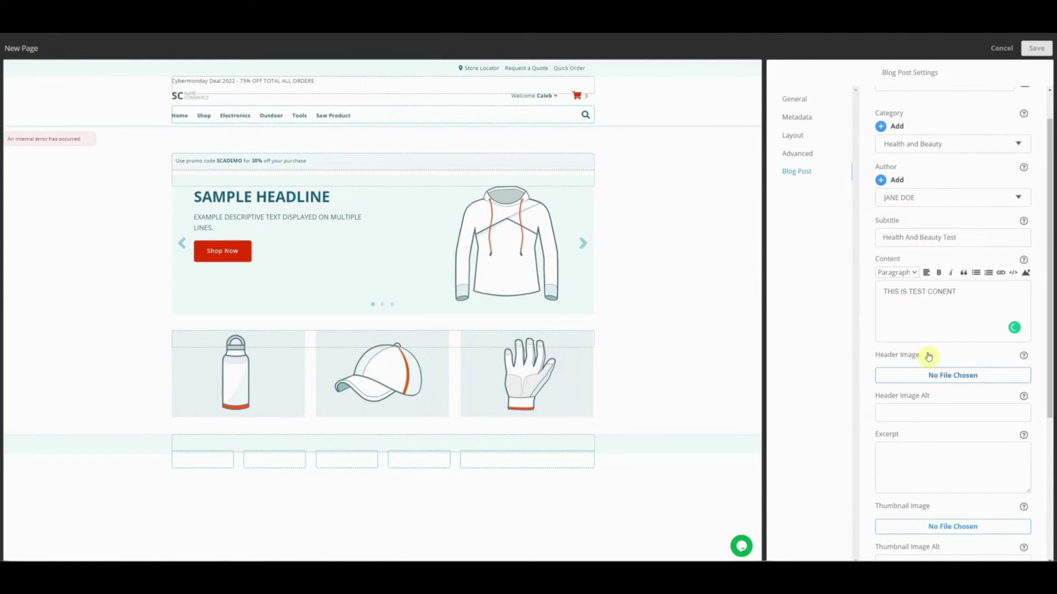
left_click(953, 375)
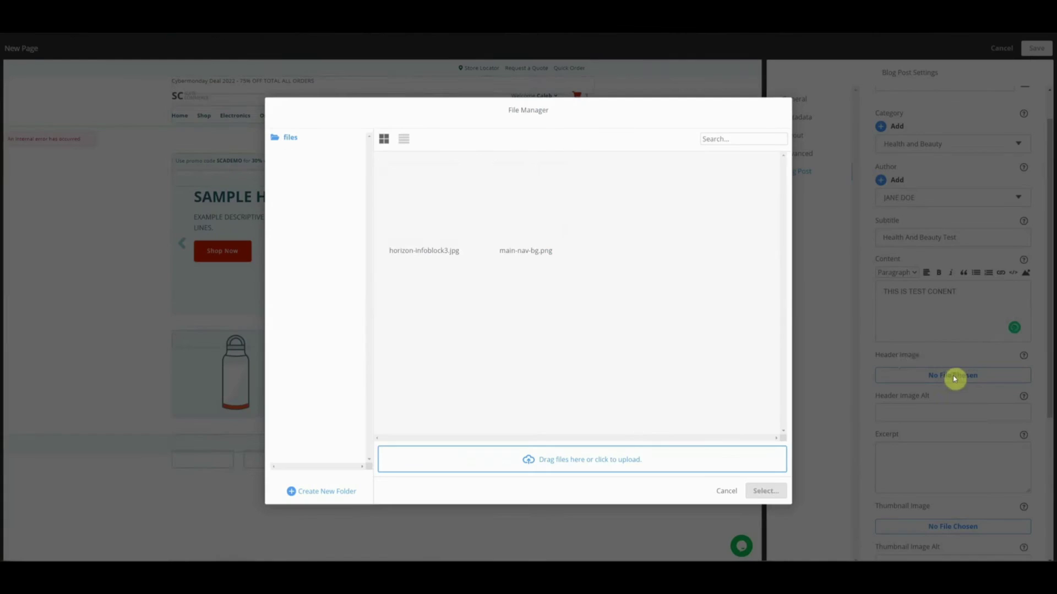
left_click(425, 202)
left_click(765, 491)
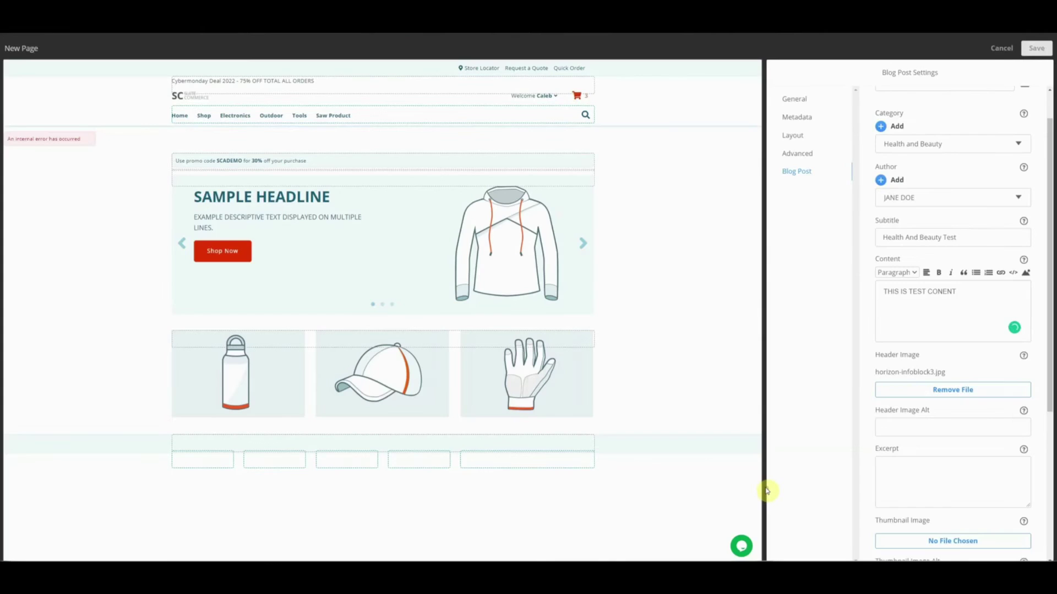
- Type 'lth' into the tags and pin the post to Featured Articles
scroll(883, 453, "down", 2)
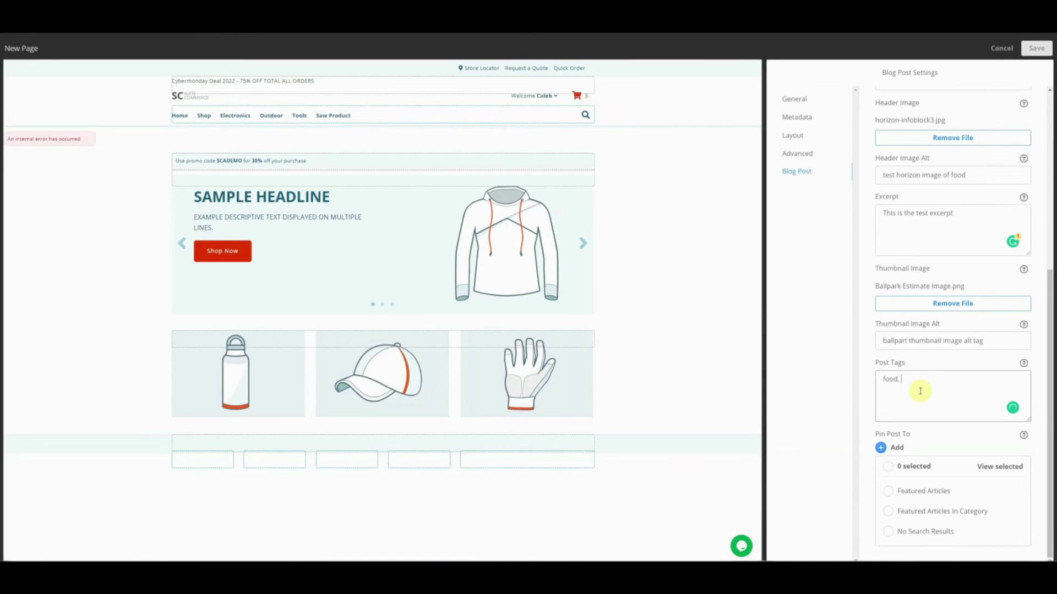
type("lth")
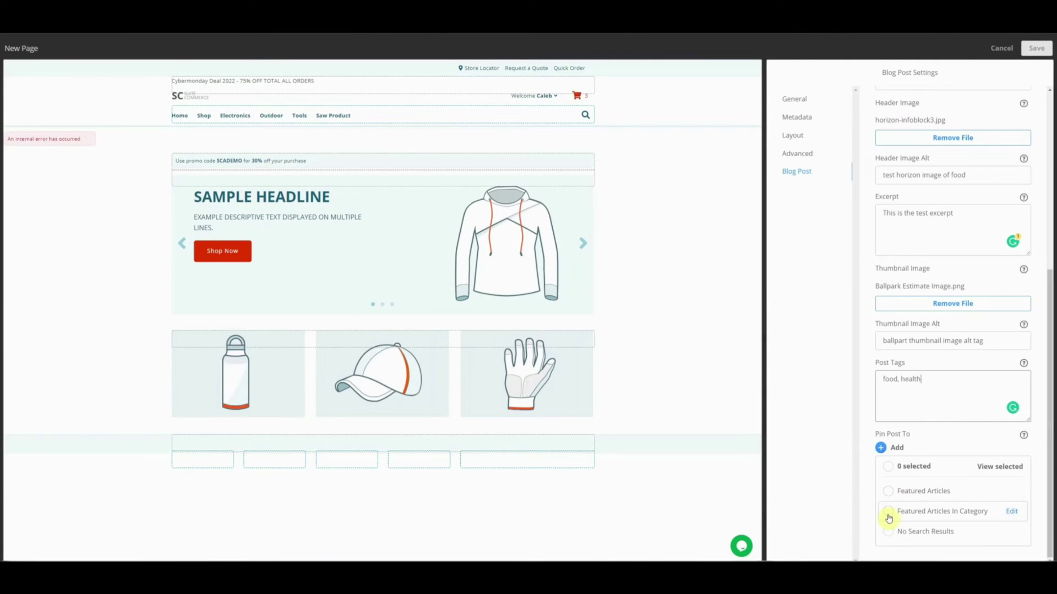
left_click(888, 491)
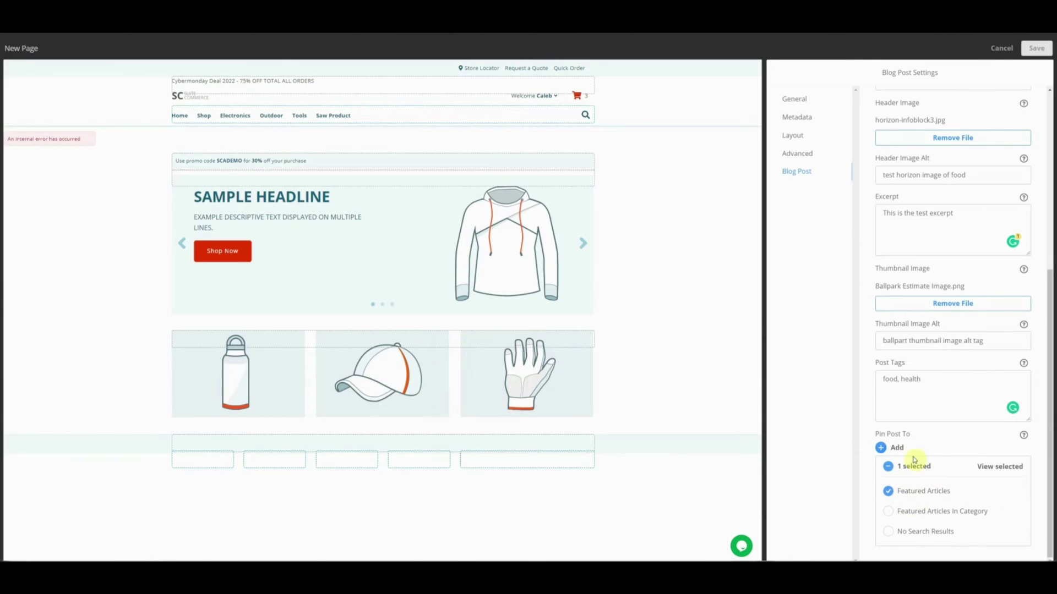
scroll(925, 190, "up", 2)
- Name the post 'Blog Post on Health and Beauty Plus Food' and select its generated path
scroll(925, 187, "up", 10)
left_click(925, 179)
type("B")
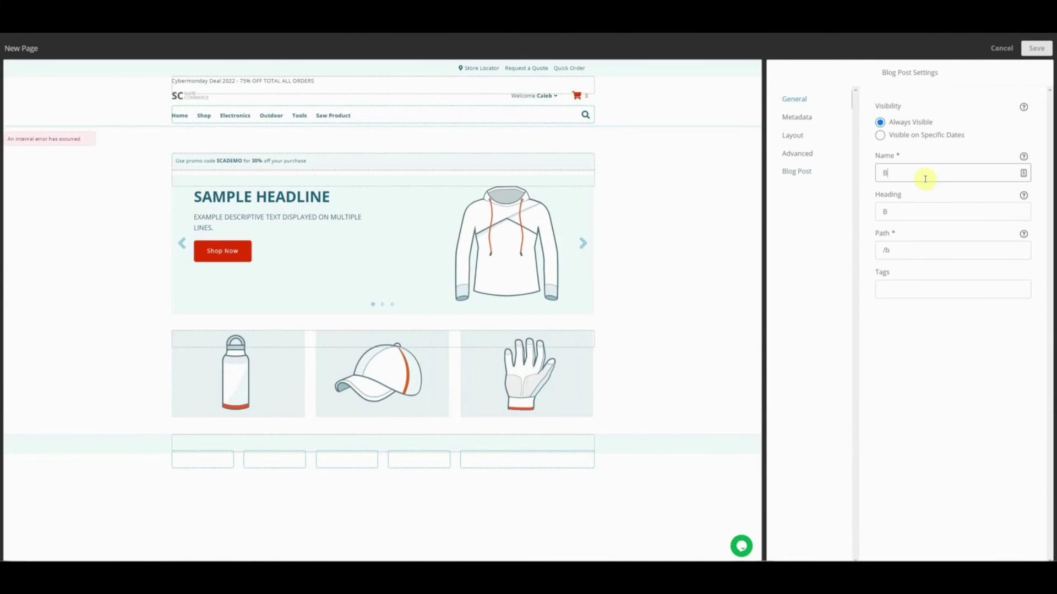
type("log POst")
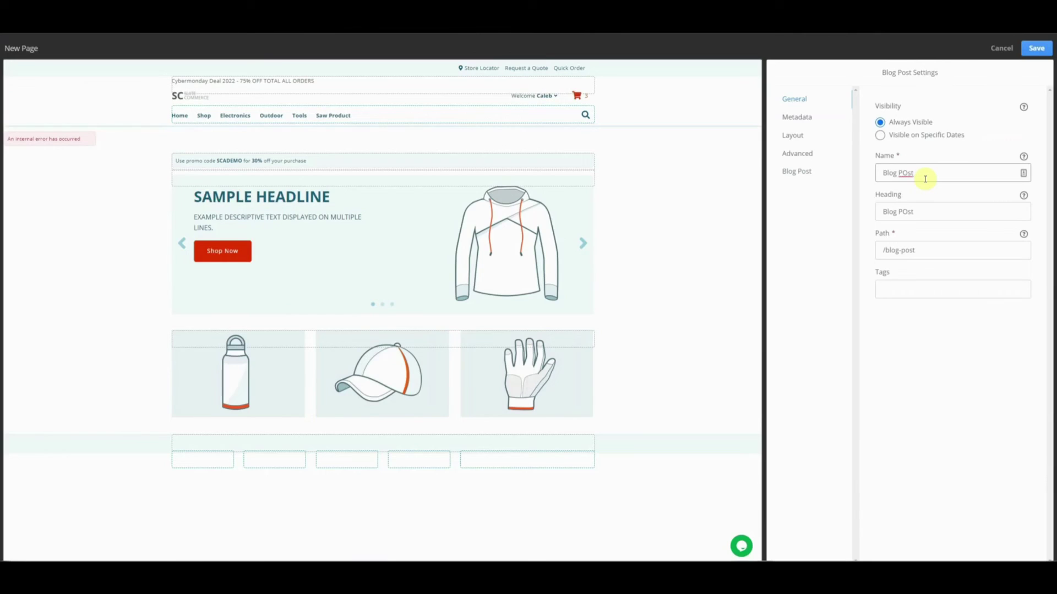
key("BackSpace")
type("ost on Health and Bea")
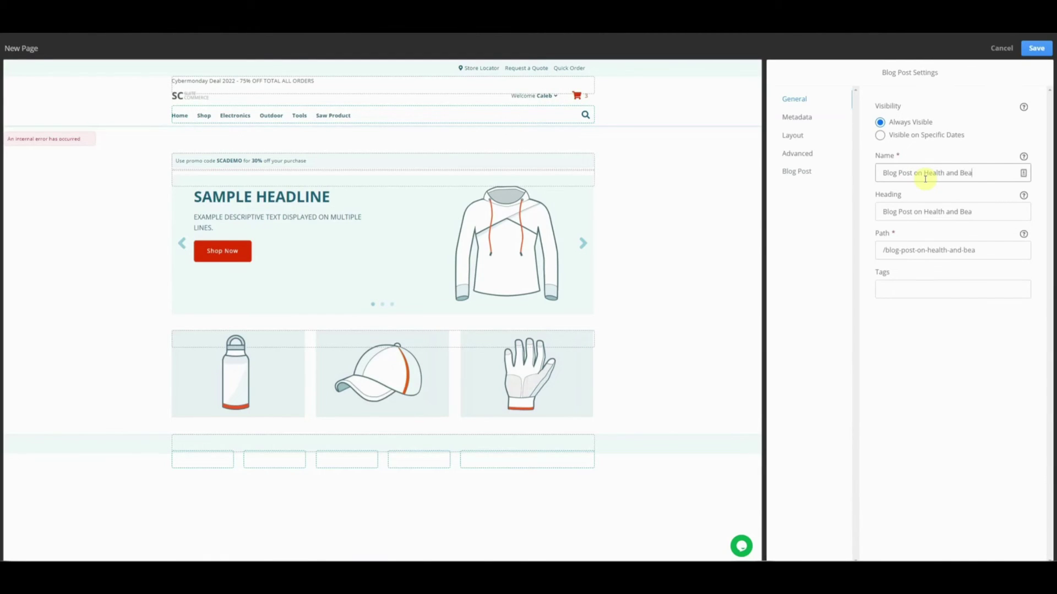
type("uty Plus Food")
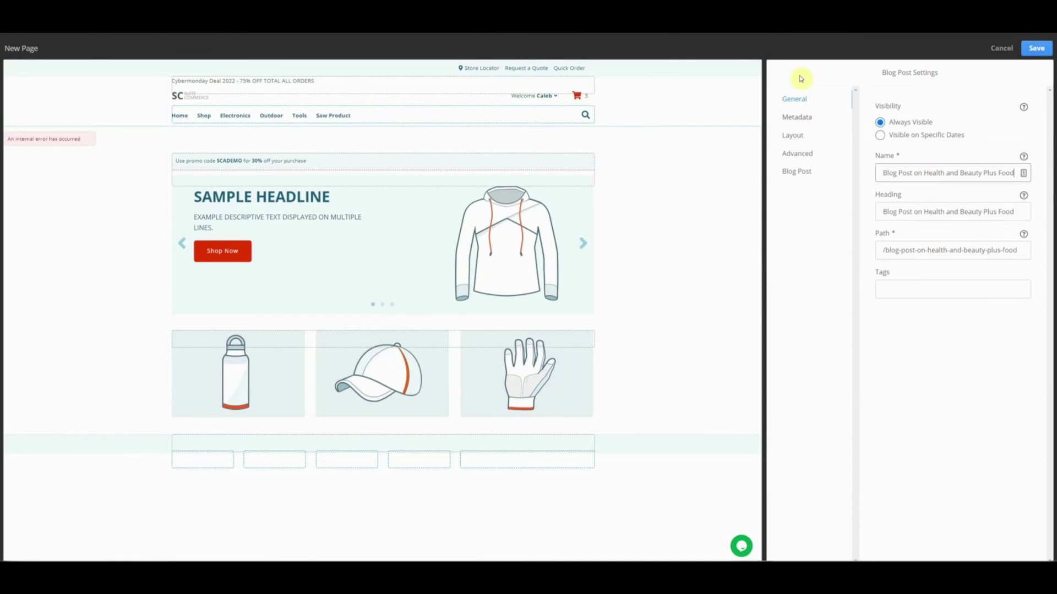
left_click_drag(1023, 251, 872, 247)
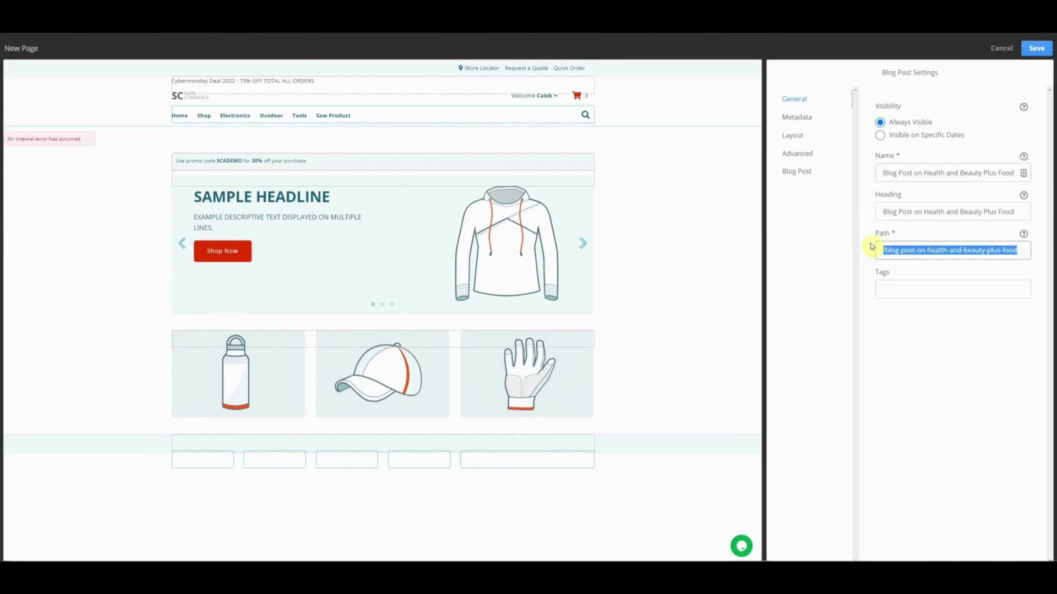
- Review the Metadata, Layout, Advanced and blog post tabs, then save the post and preview it
left_click(805, 117)
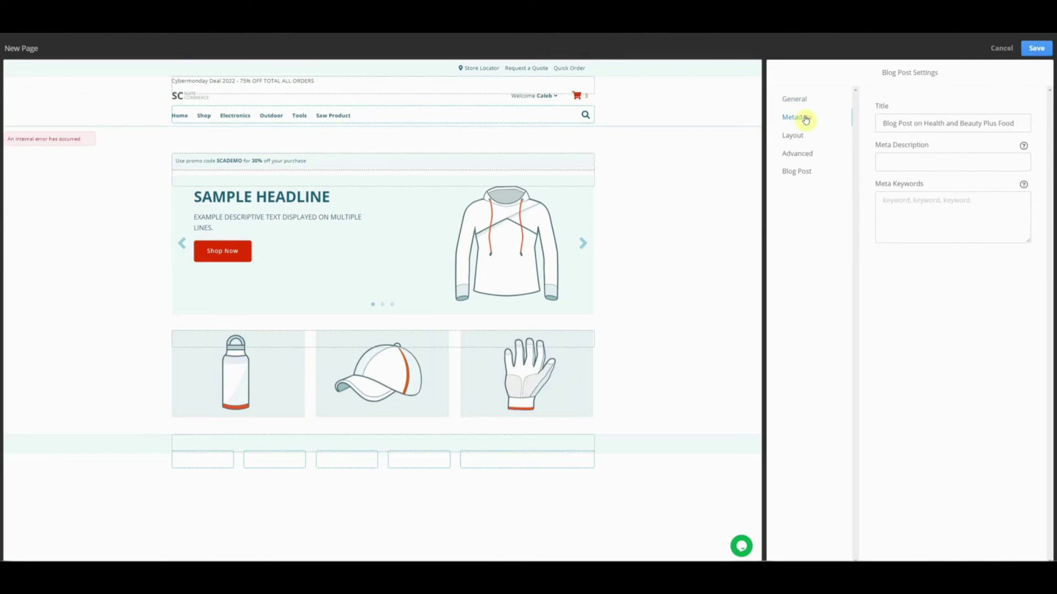
left_click(904, 167)
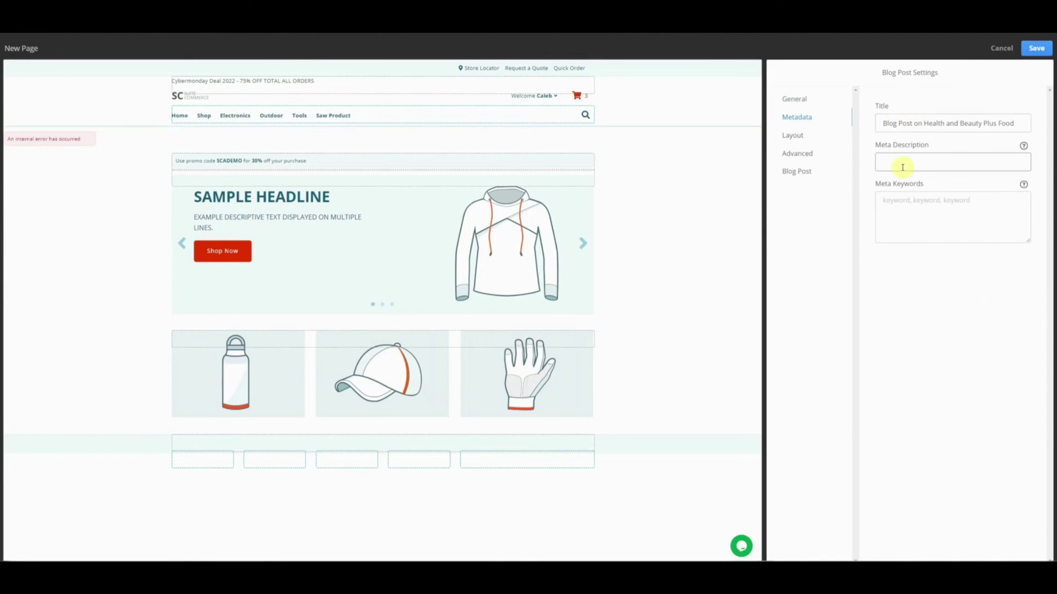
left_click(792, 138)
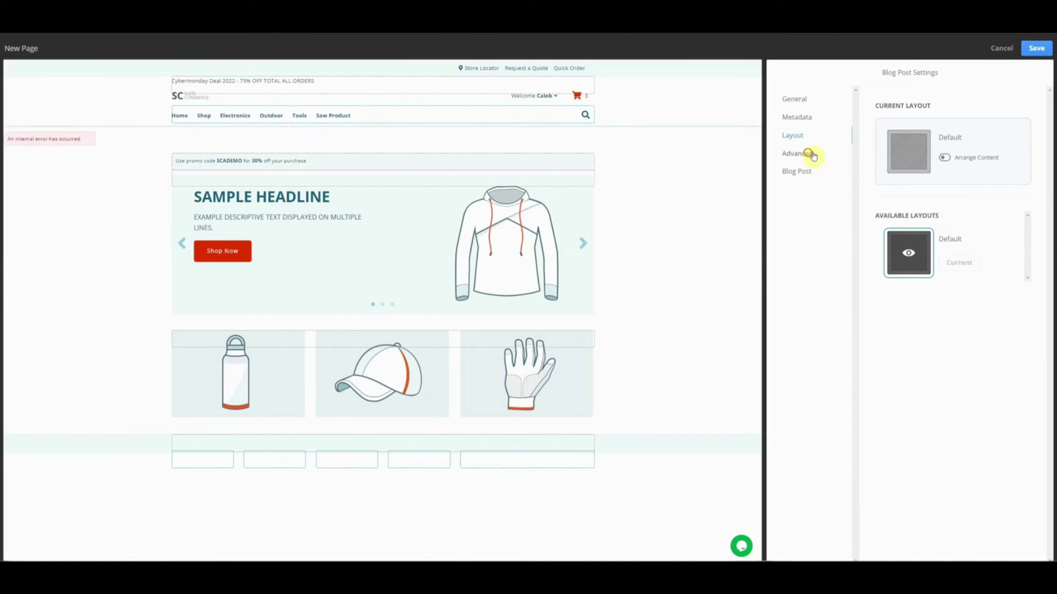
left_click(810, 155)
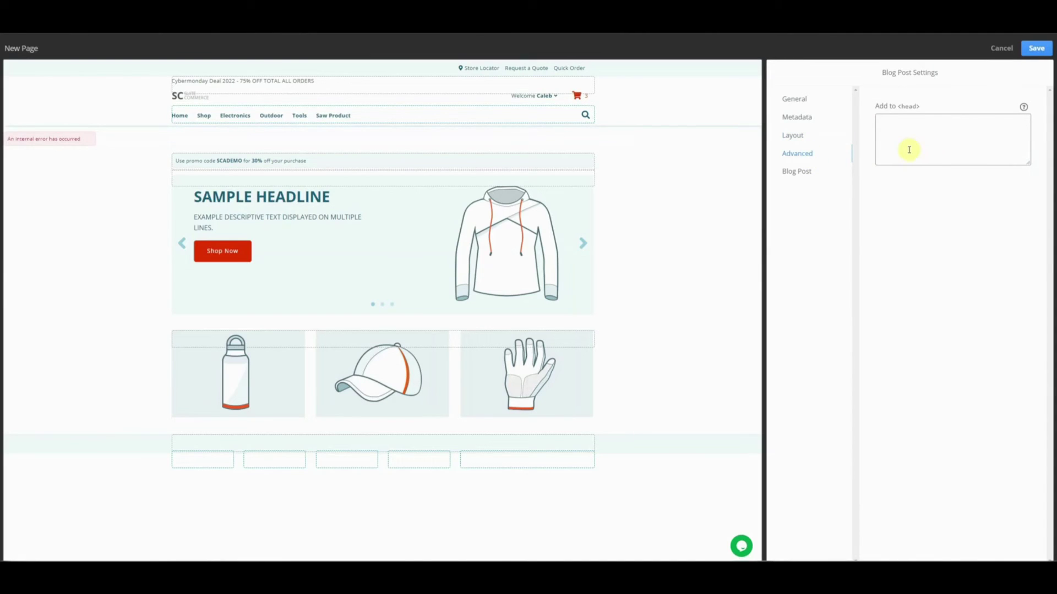
left_click(800, 170)
left_click(831, 102)
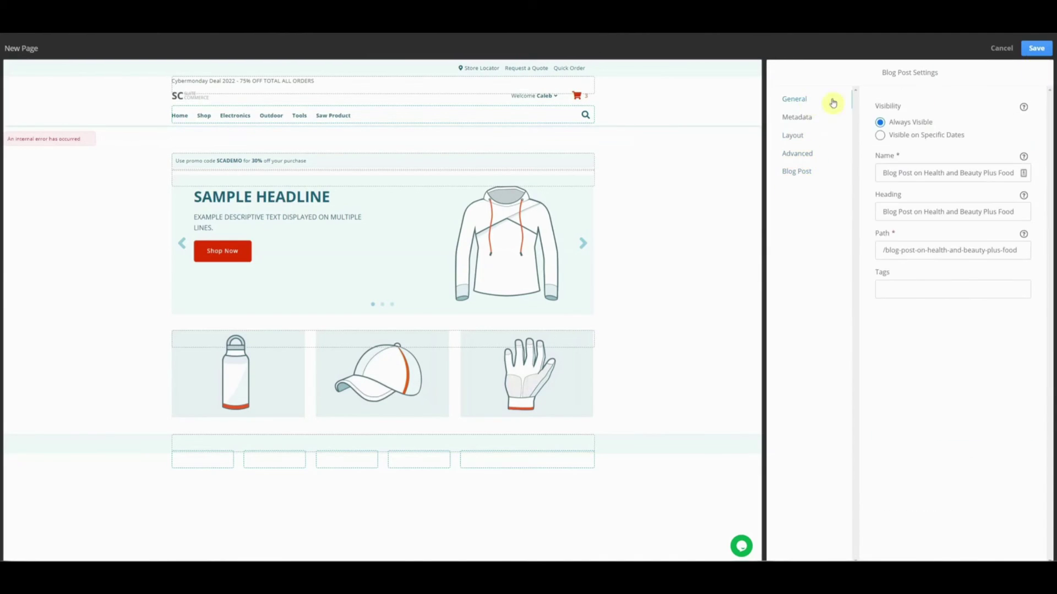
left_click(1044, 50)
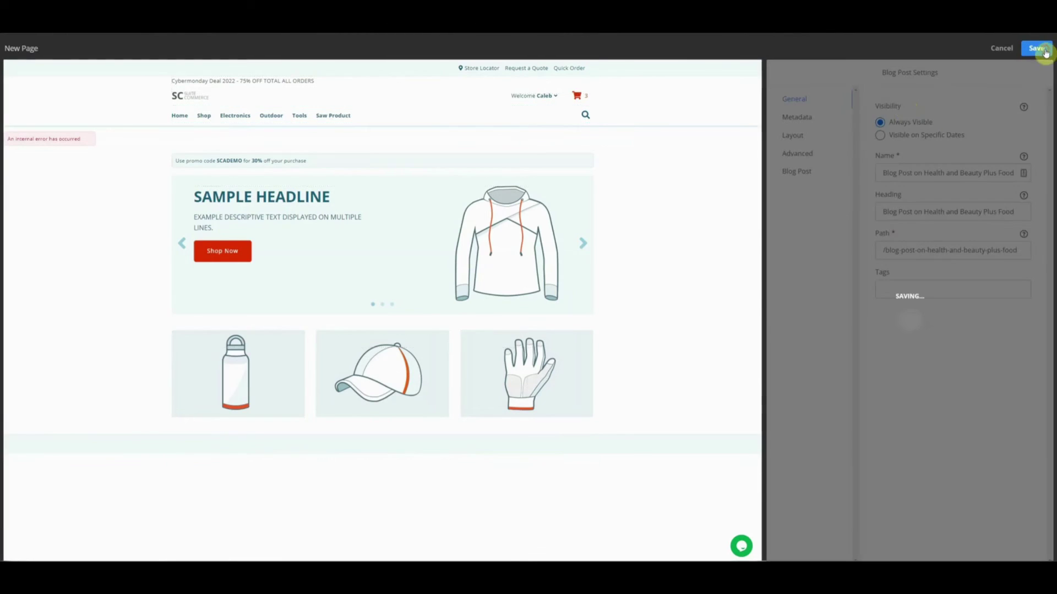
left_click(517, 48)
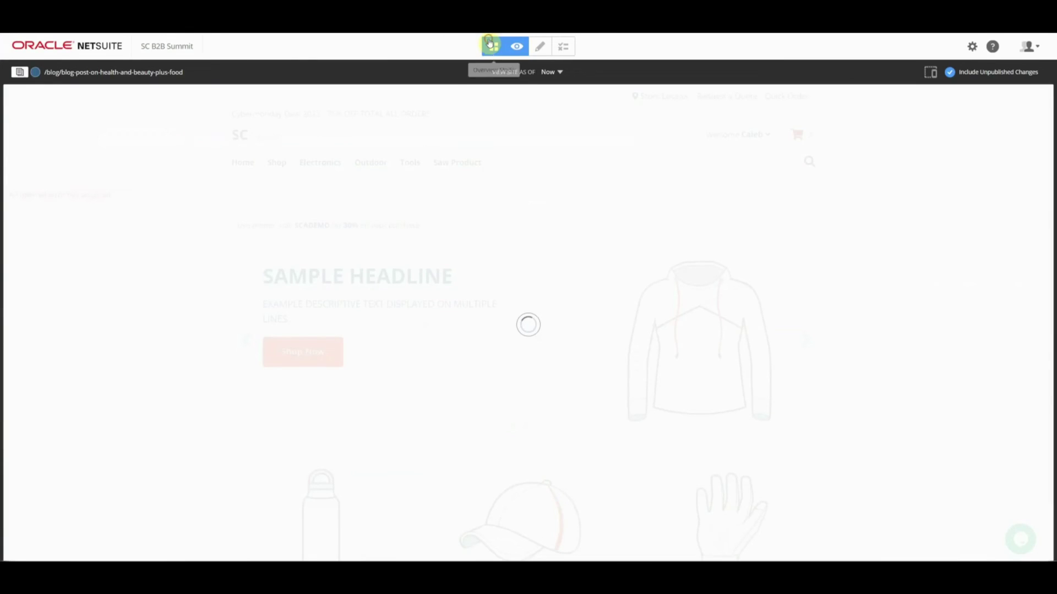
- Go to the Site Management Tools Overview for the SC B2B Summit website
left_click(489, 44)
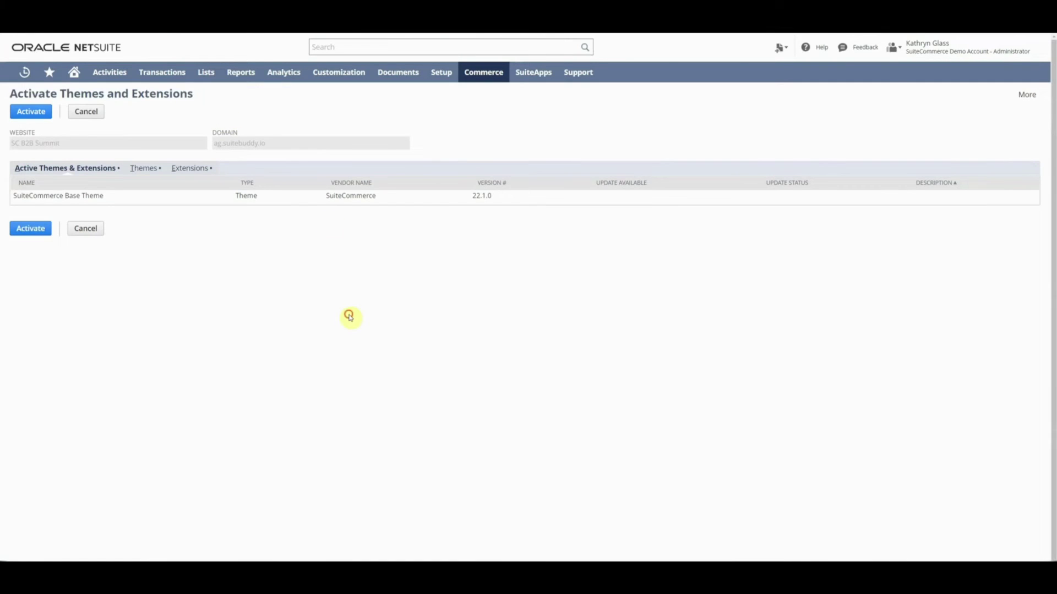
- Mark the Blog extension 2.1.1 as active on the Extensions list and activate it
left_click(190, 167)
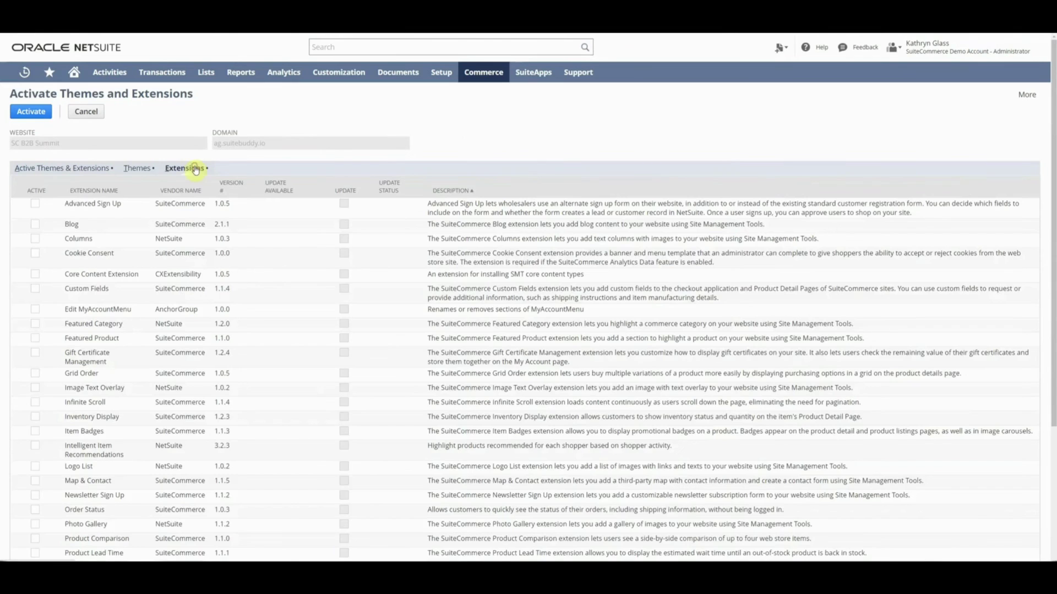
left_click(44, 168)
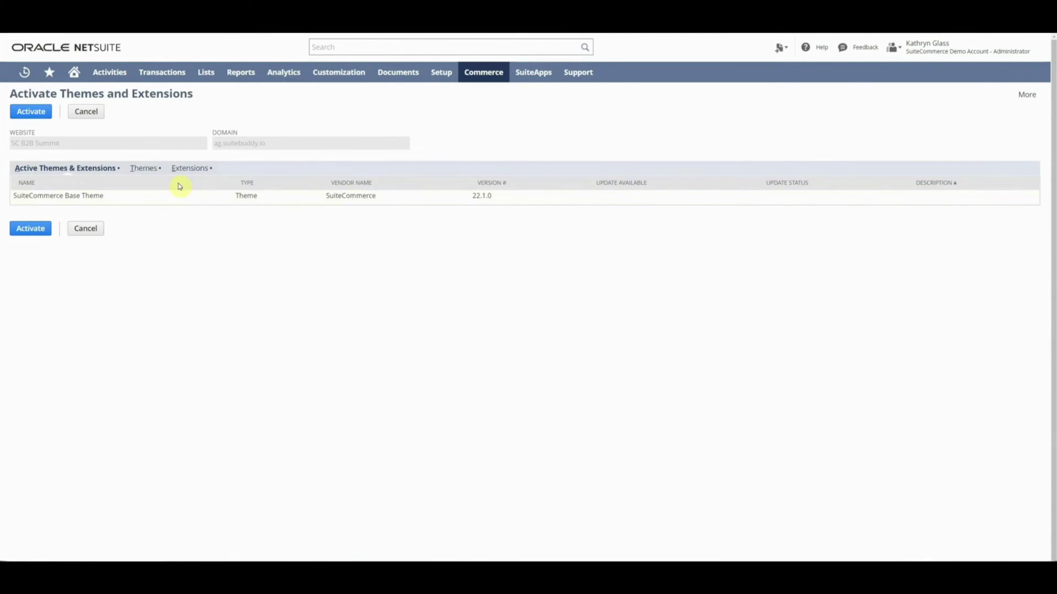
left_click(201, 170)
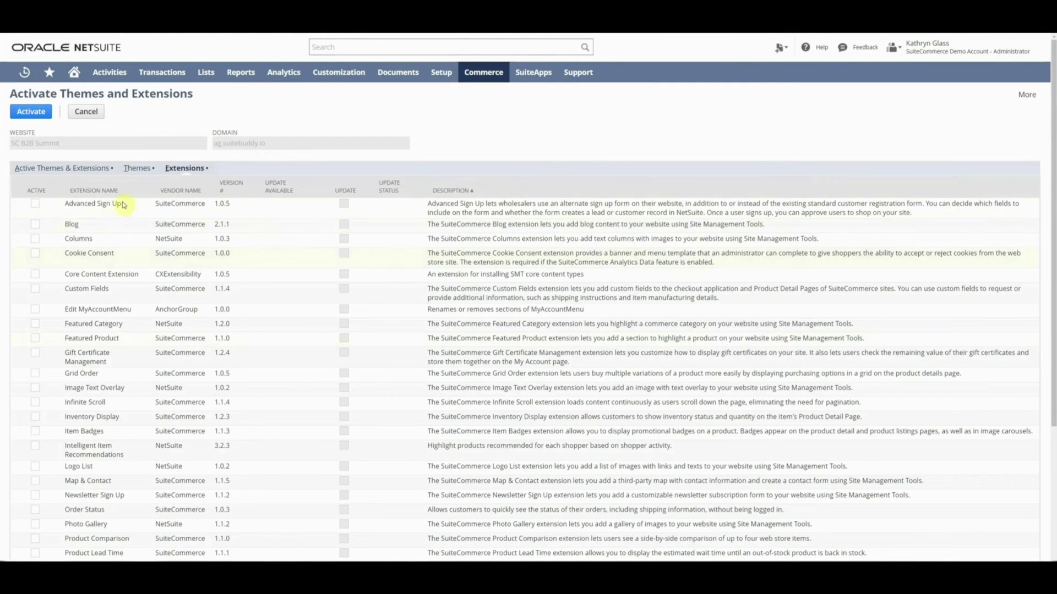
left_click(35, 223)
left_click(33, 113)
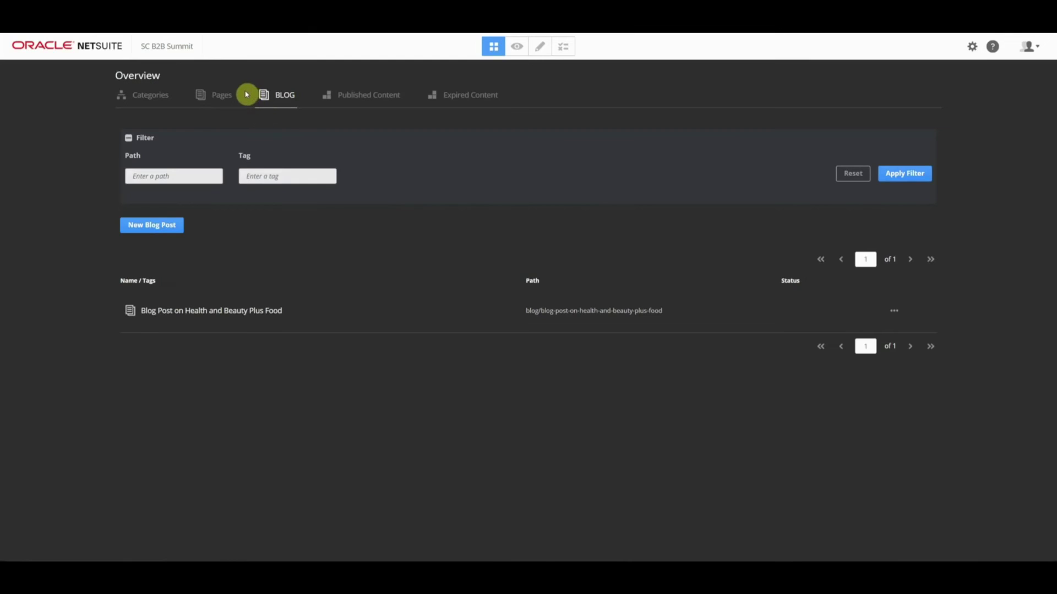
- Create a new site page named About Us from the Pages list
left_click(220, 100)
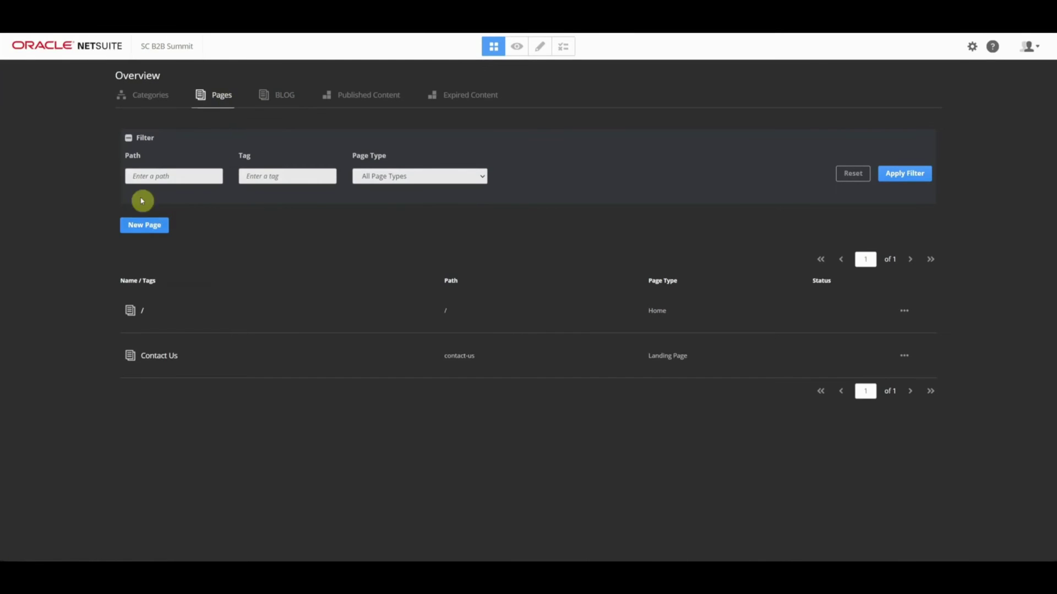
left_click(141, 228)
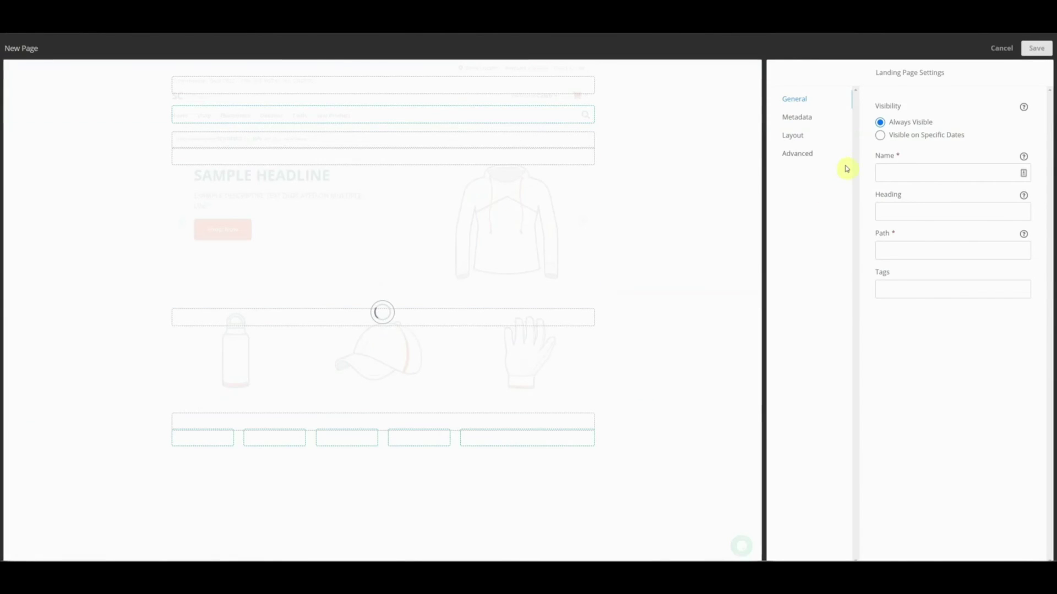
left_click(882, 164)
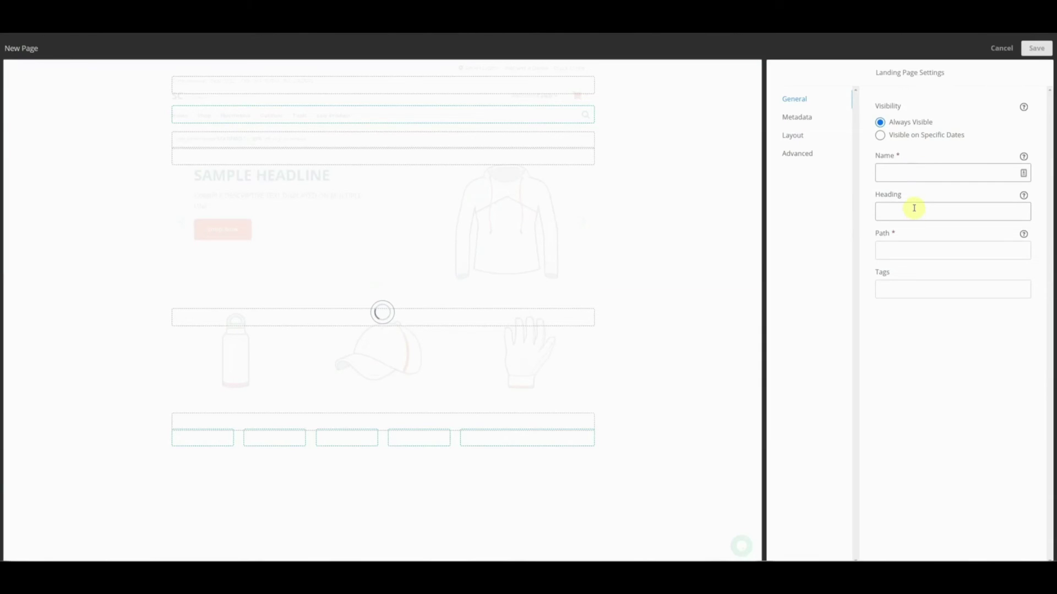
type("About Up")
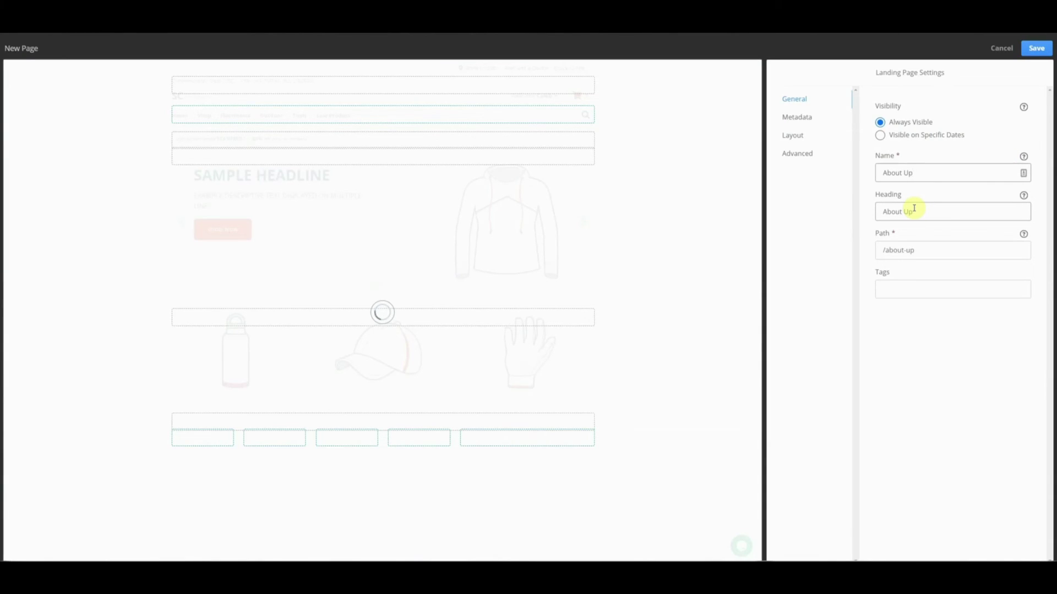
- Set the metadata title to 'About Us | TEST COMPANY' and review the /about-us path
left_click(802, 117)
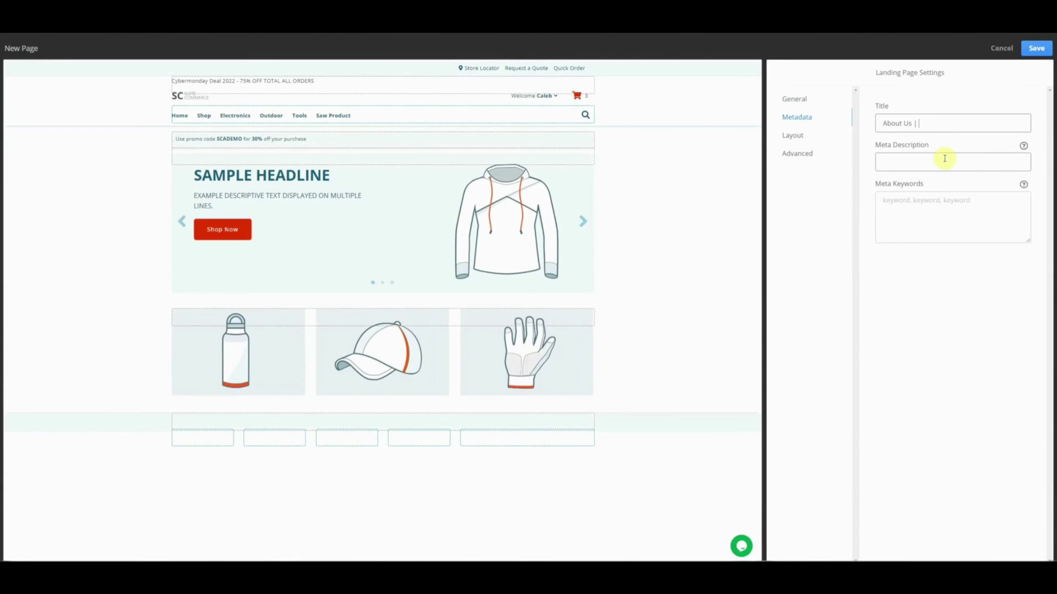
type("OMPANY")
left_click(969, 117)
left_click(917, 162)
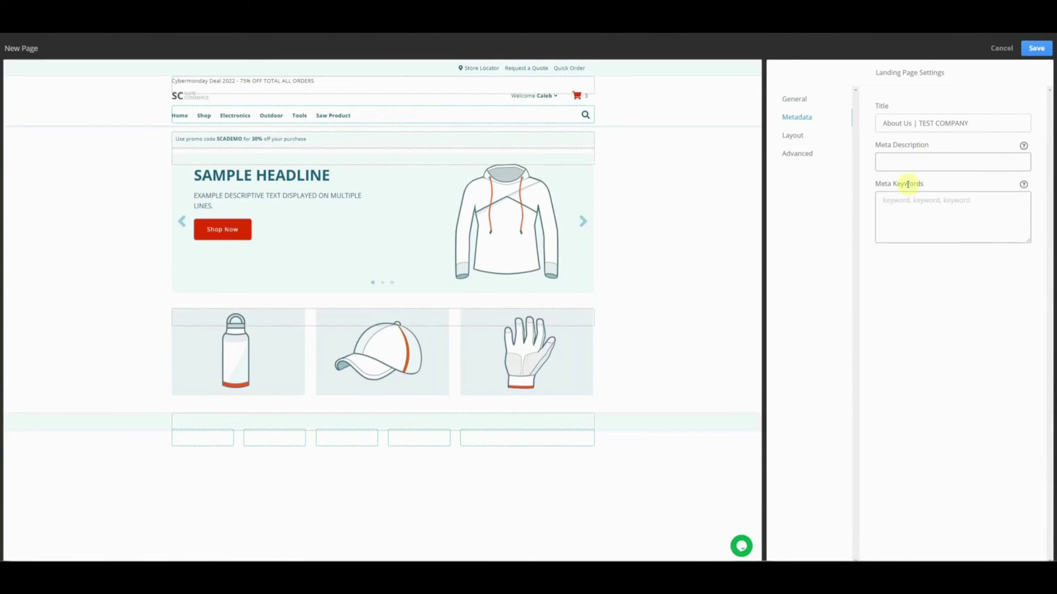
left_click(903, 213)
left_click(789, 185)
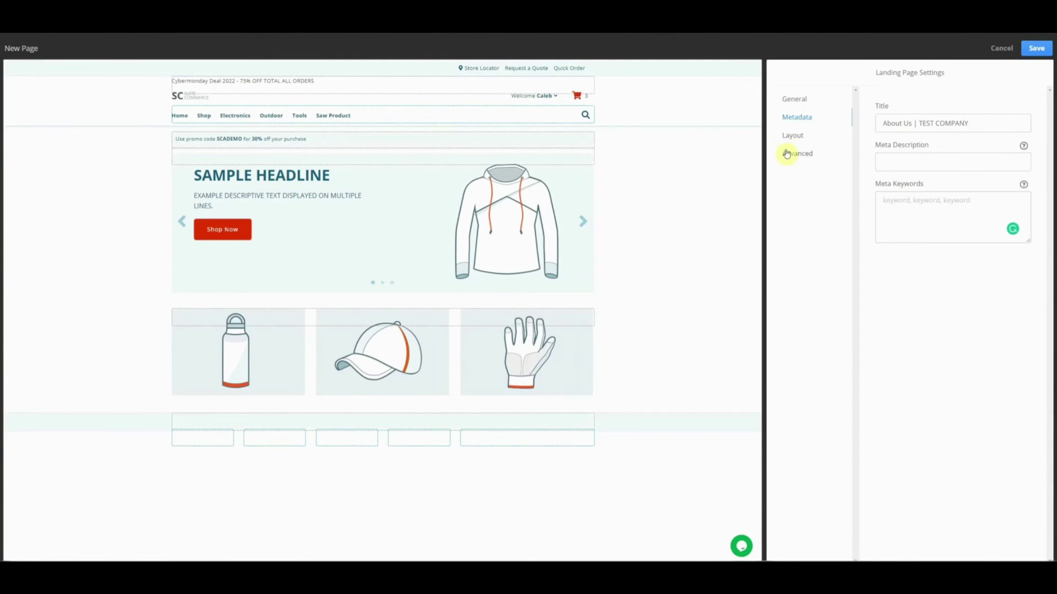
left_click(795, 138)
left_click(796, 153)
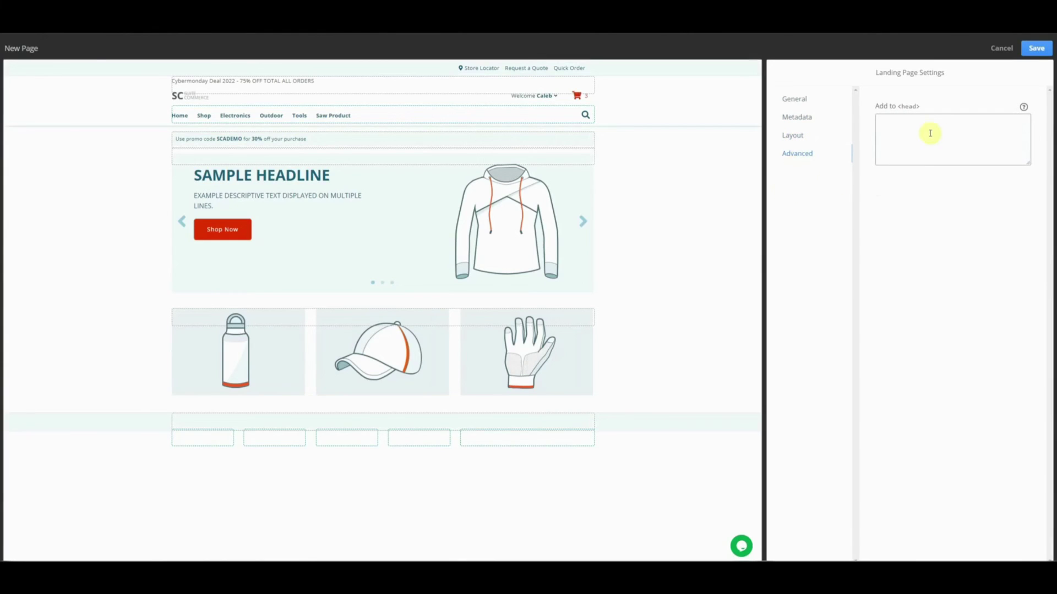
left_click(792, 100)
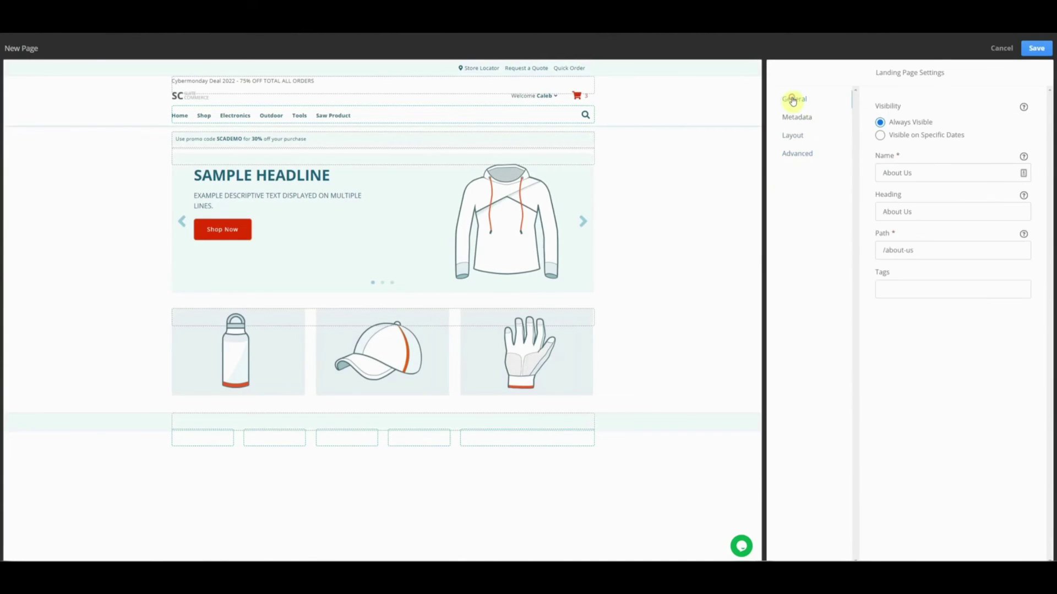
left_click(930, 250)
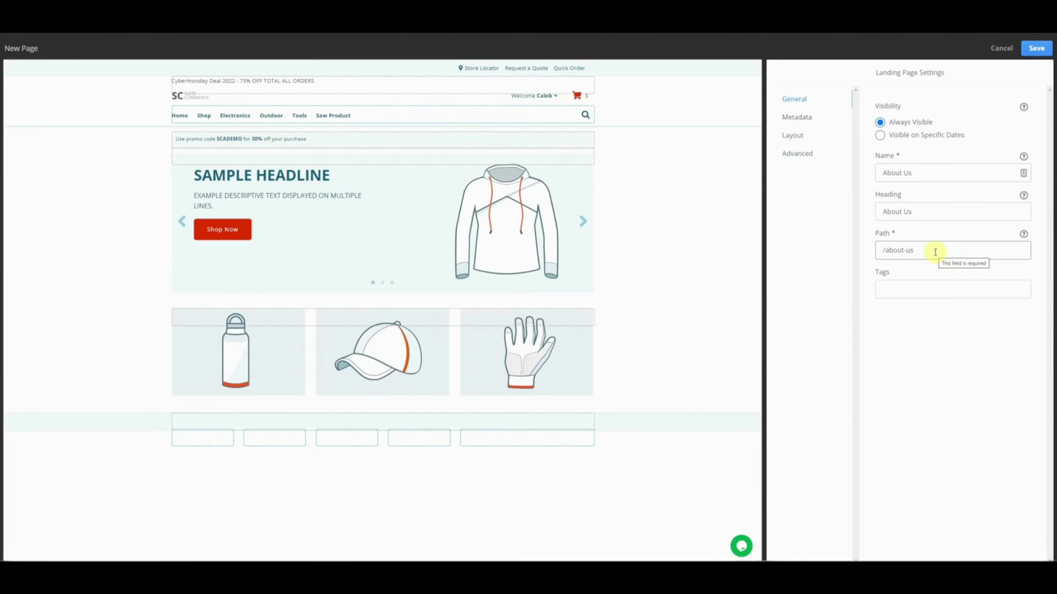
- Save the About Us page and publish it from Review Changes
left_click(1036, 48)
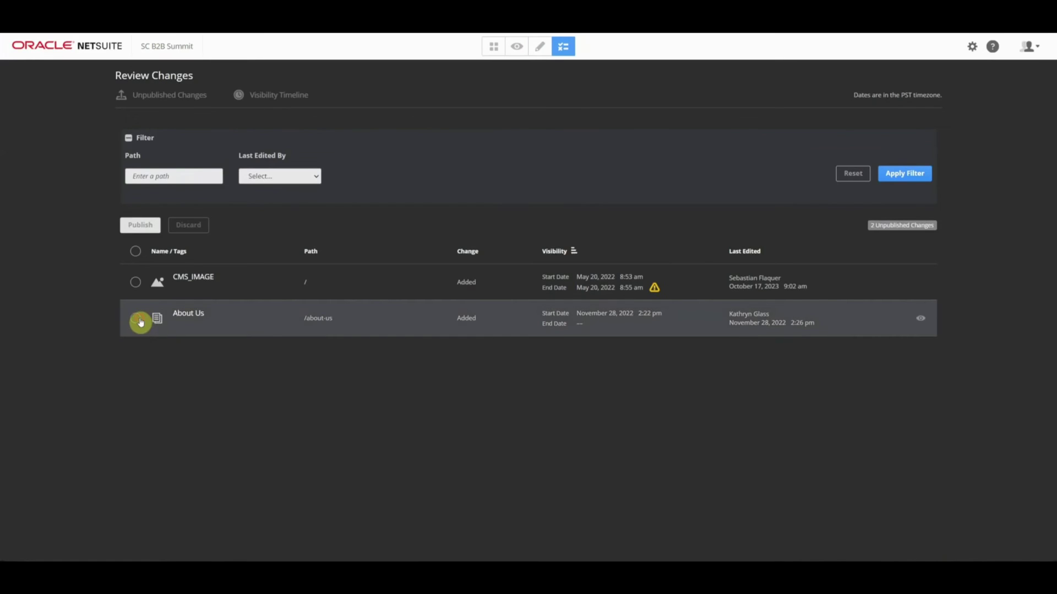
left_click(136, 319)
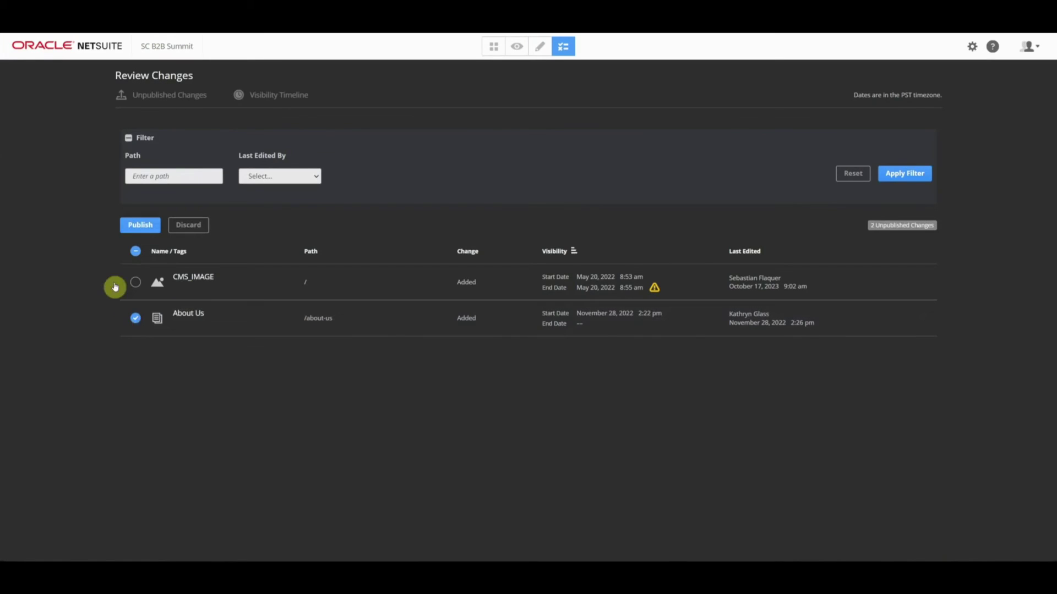
left_click(146, 228)
left_click(517, 47)
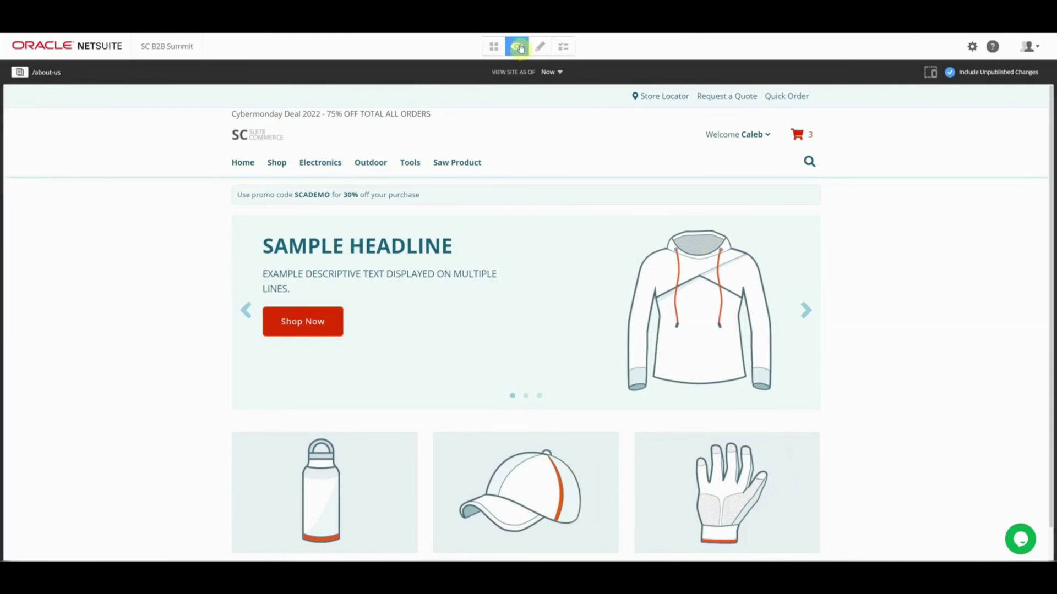
- Bring up the About Us page's actions menu in the Overview pages list to edit it
left_click(492, 46)
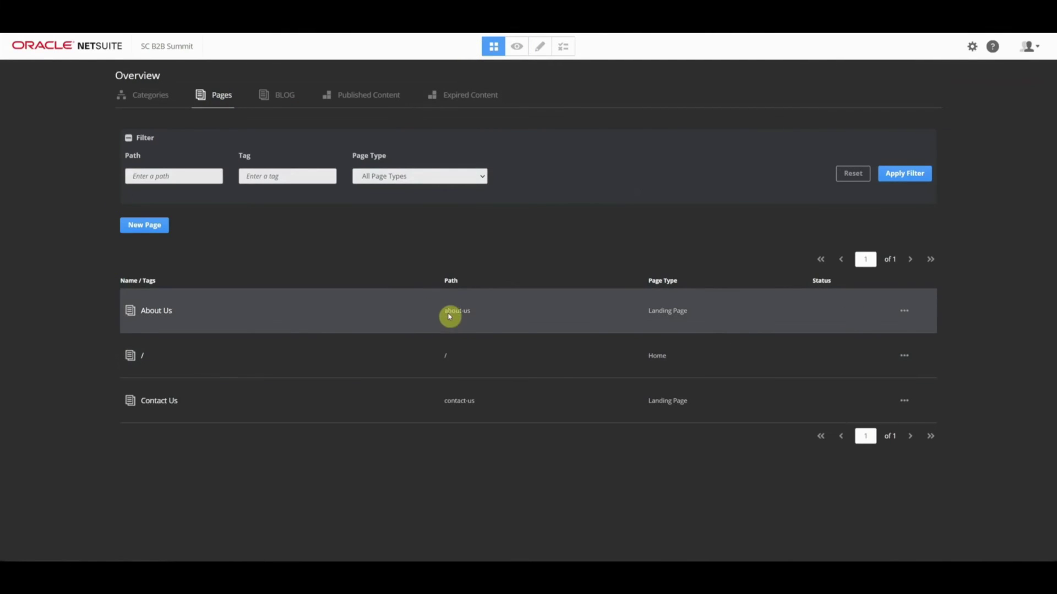
left_click(904, 312)
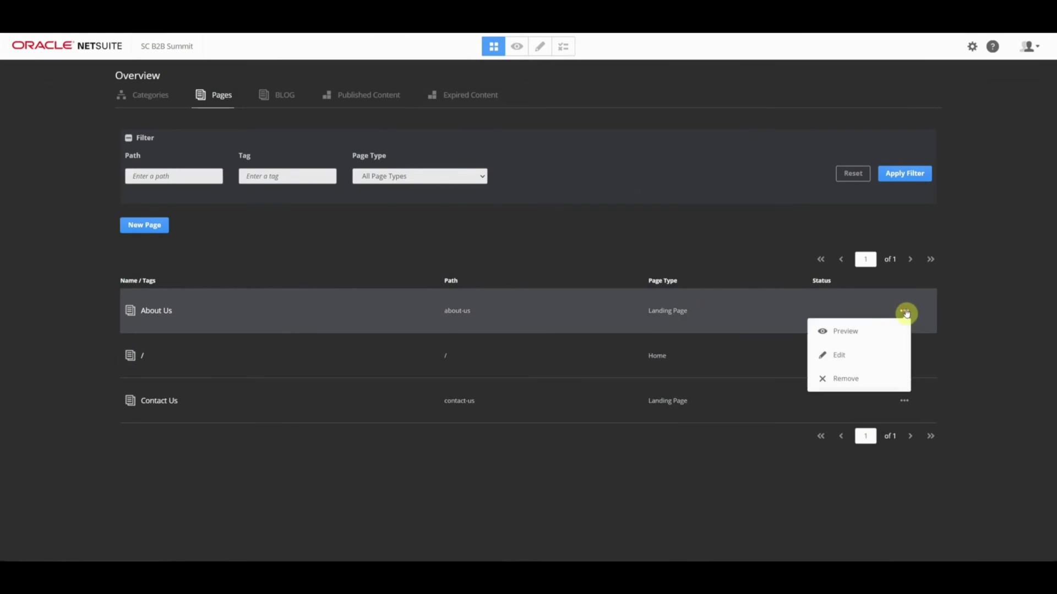
left_click(837, 355)
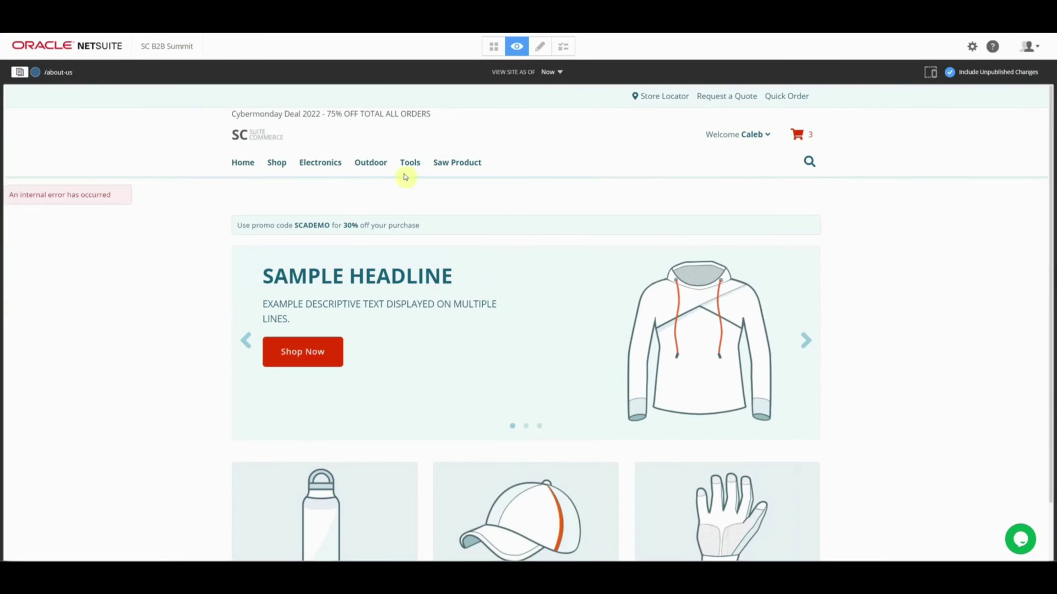
left_click(493, 46)
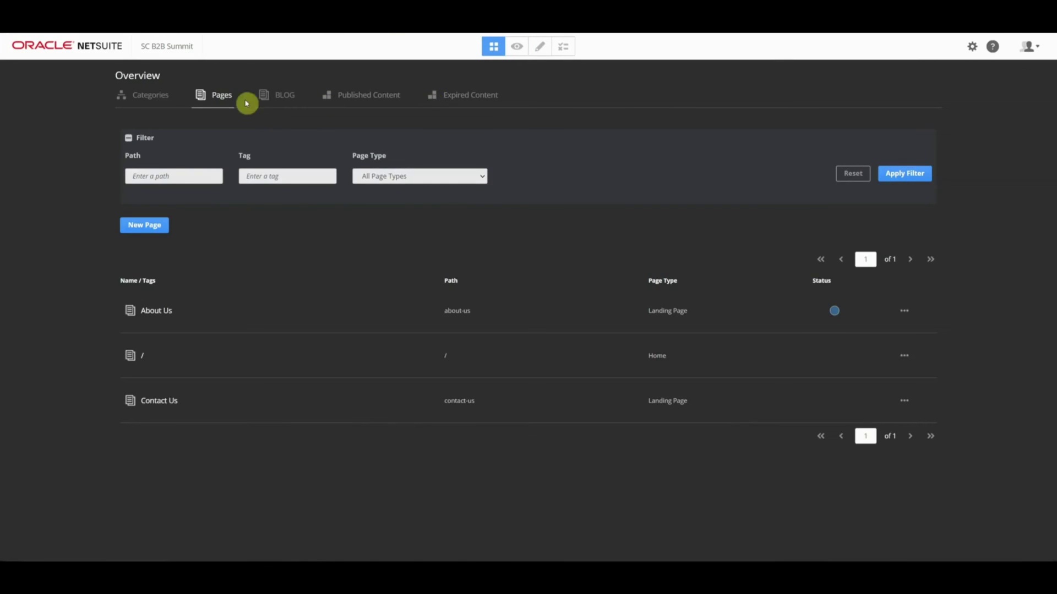
left_click(904, 311)
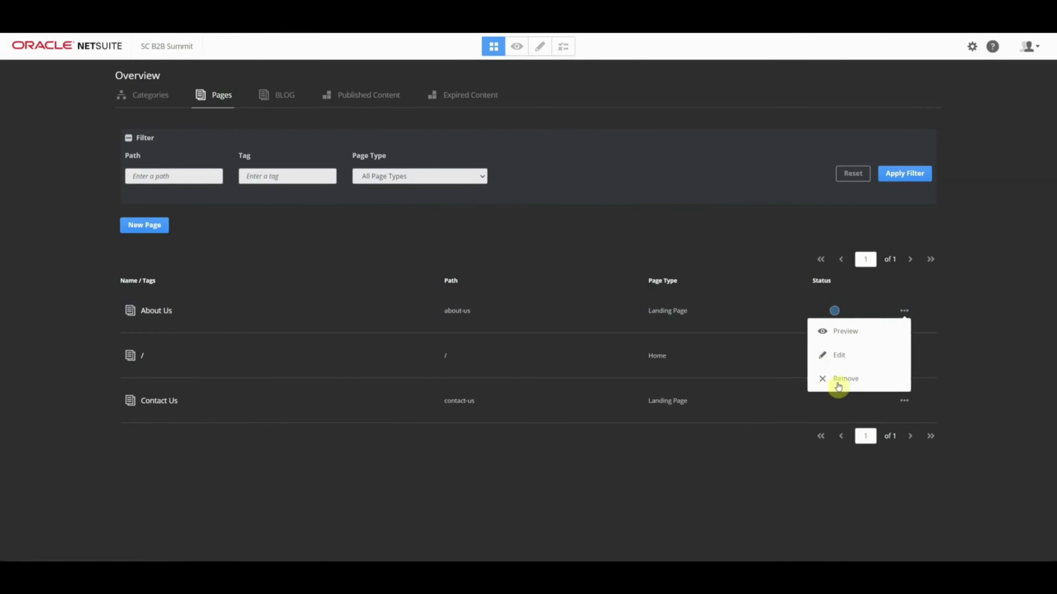
- Open the About Us page settings and switch the /about-us page into edit mode
left_click(843, 356)
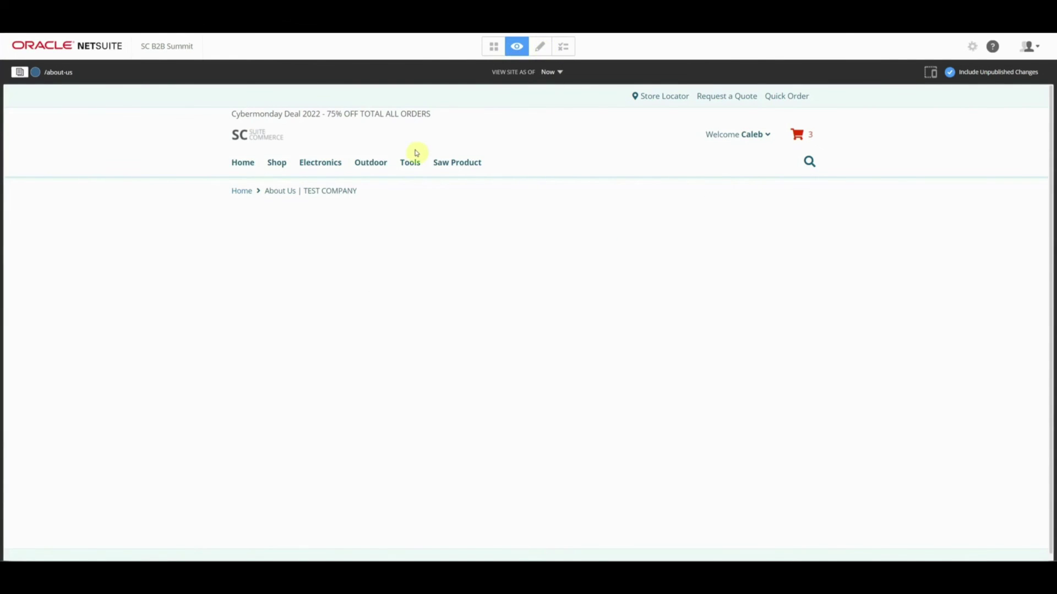
left_click(543, 50)
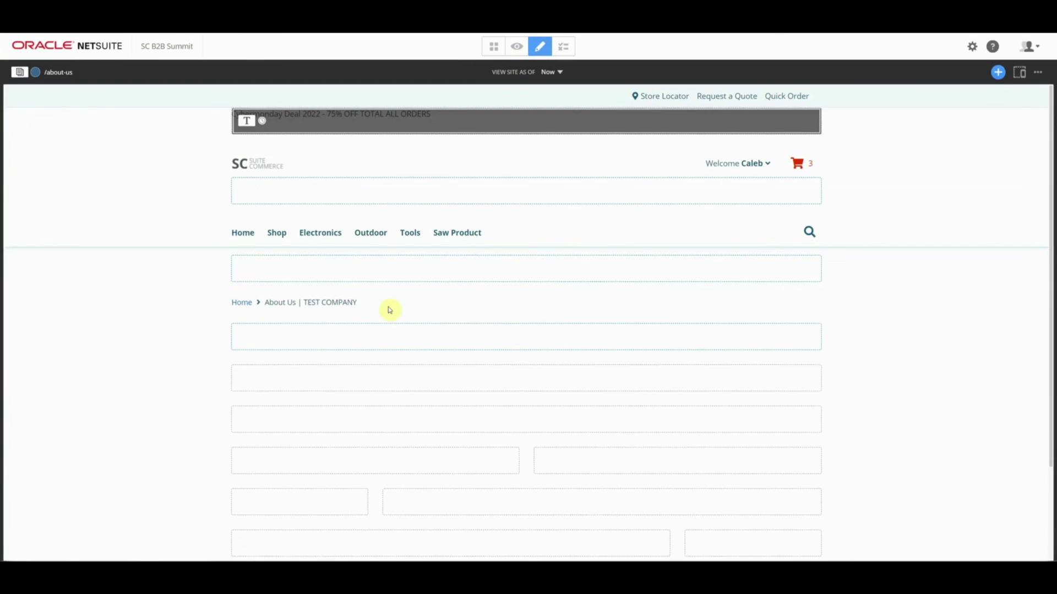
- Add a CMS Image section showing Page Banner.png, name it Sale Section, and save
left_click(997, 73)
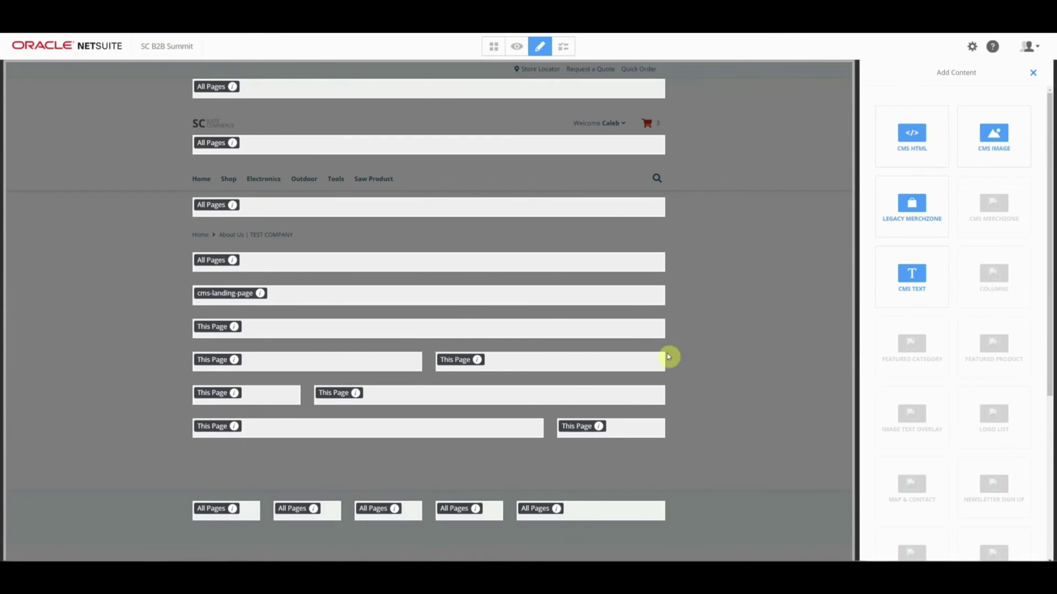
left_click_drag(977, 156, 318, 326)
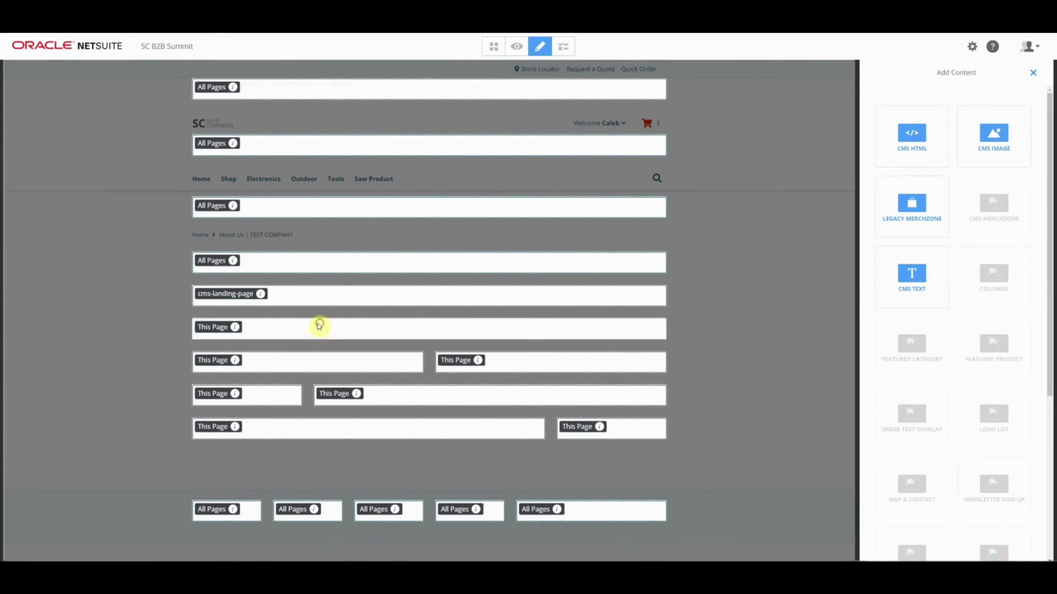
left_click(946, 214)
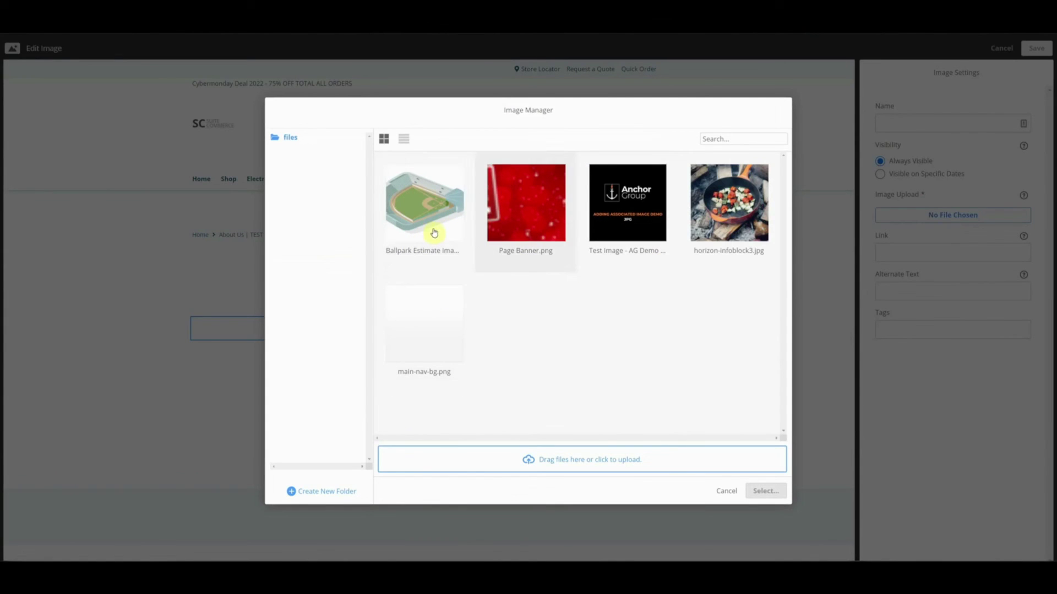
left_click(545, 233)
left_click(764, 490)
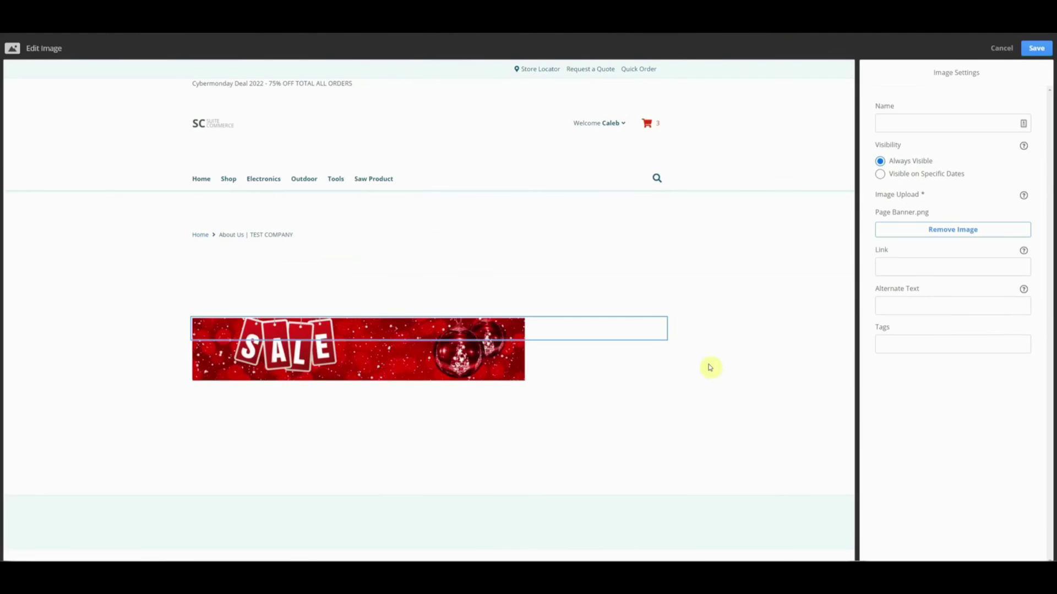
left_click(914, 118)
type("Sale Section")
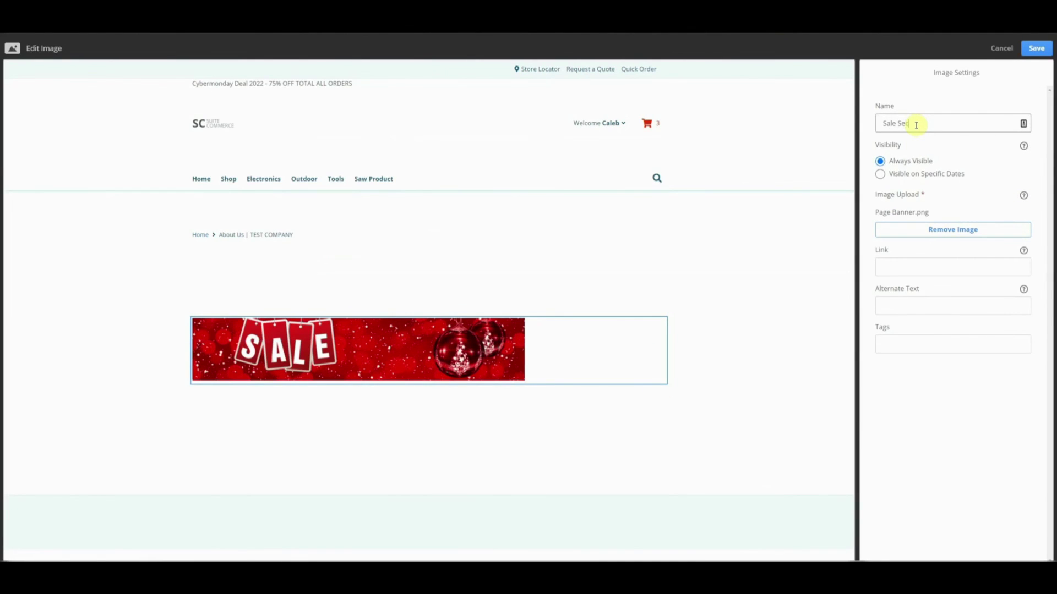
left_click(1035, 48)
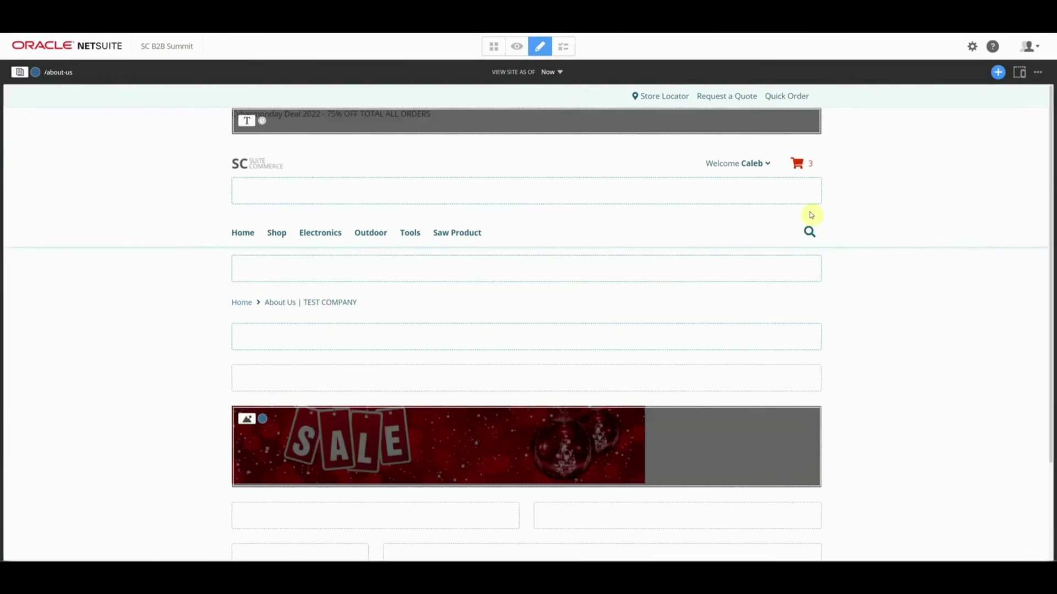
left_click(998, 71)
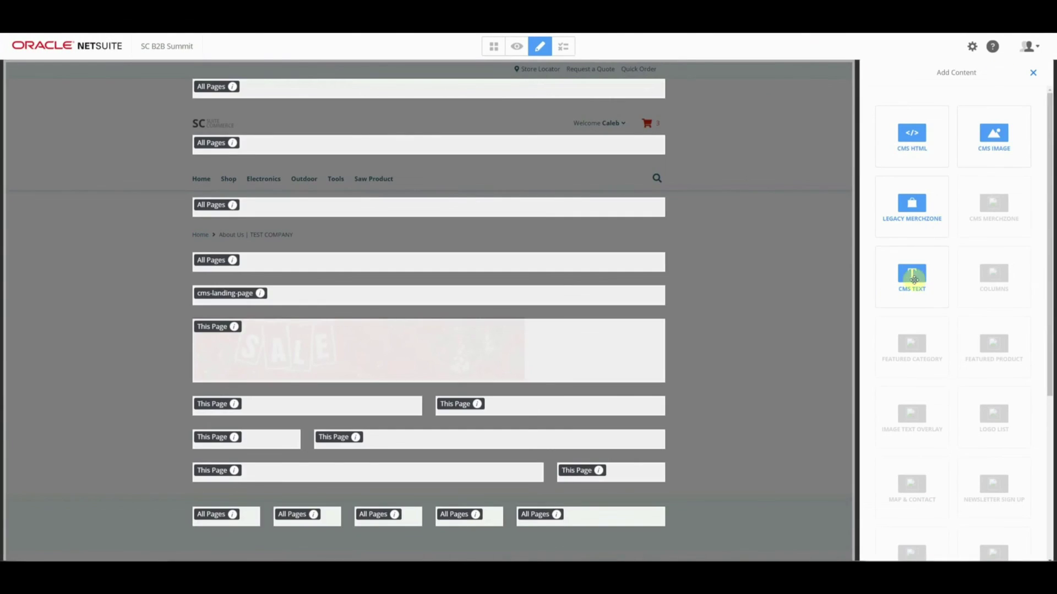
left_click_drag(911, 274, 528, 385)
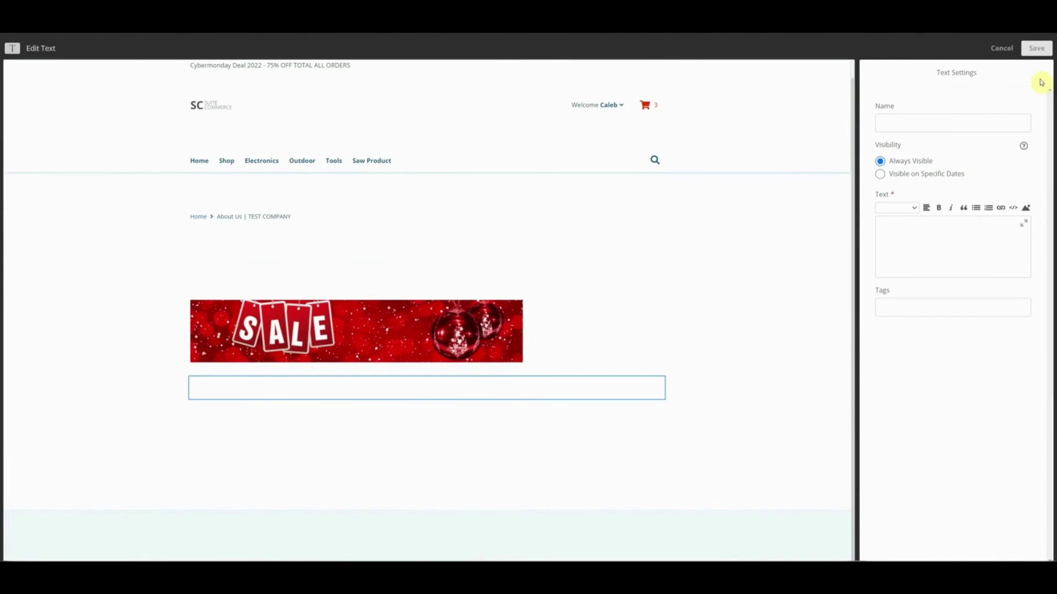
left_click(1008, 50)
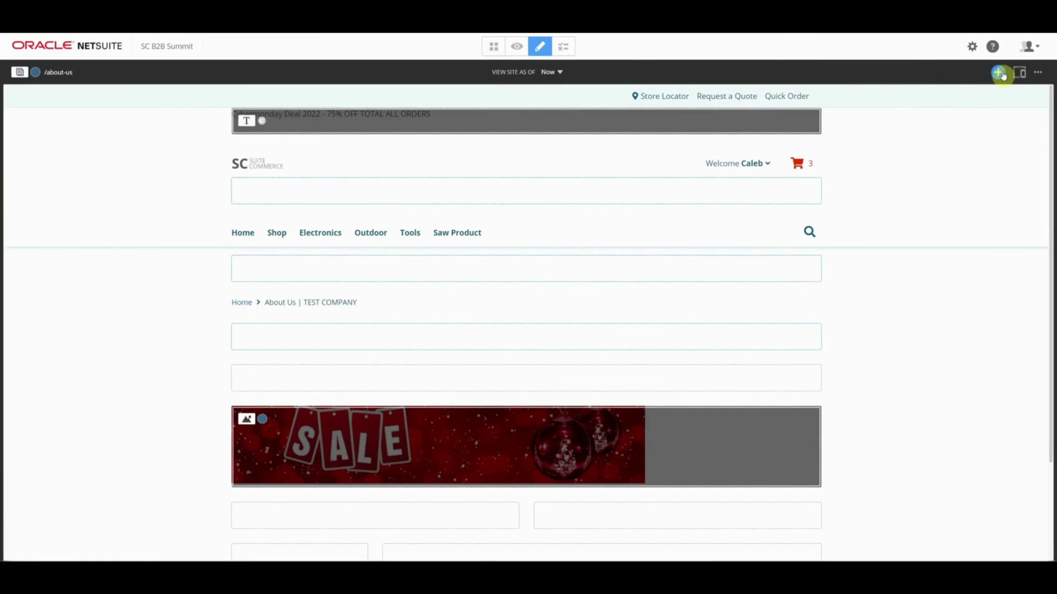
left_click(998, 74)
scroll(967, 283, "down", 10)
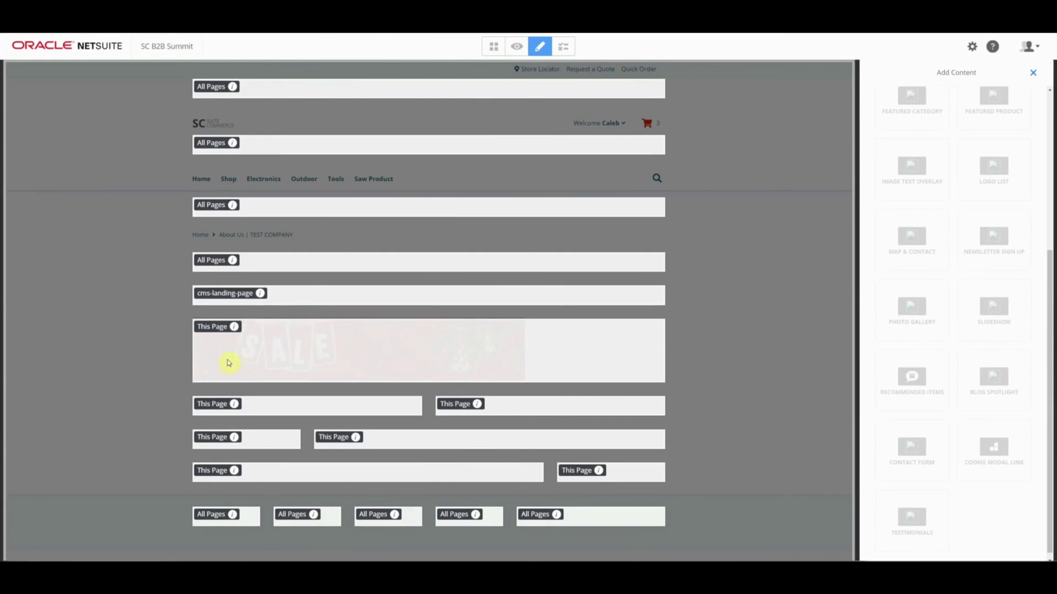
- Publish the About Us page change and both Sale Section changes from Review Changes
left_click(563, 48)
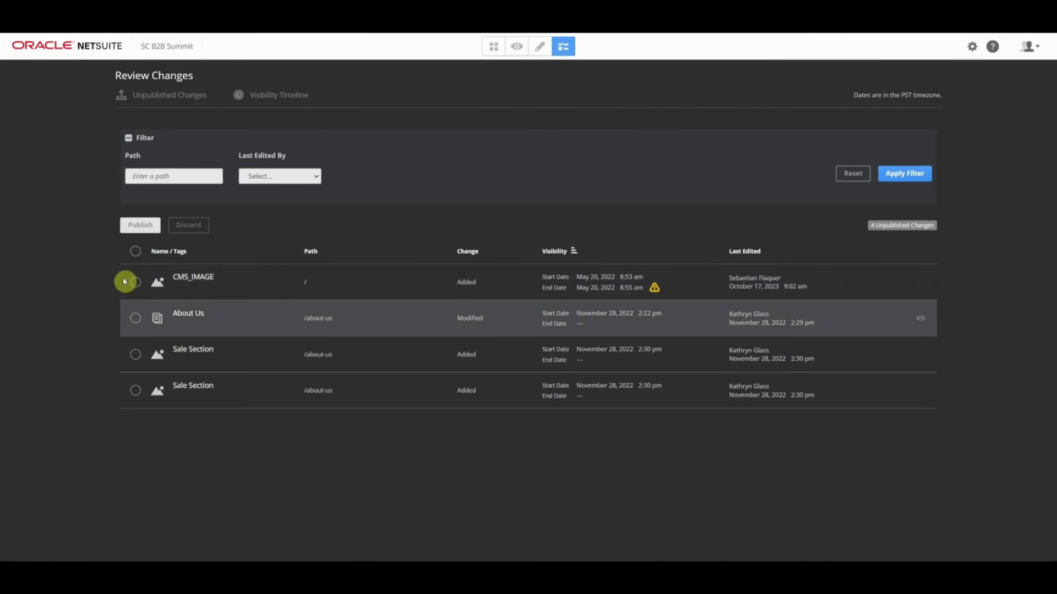
left_click(132, 323)
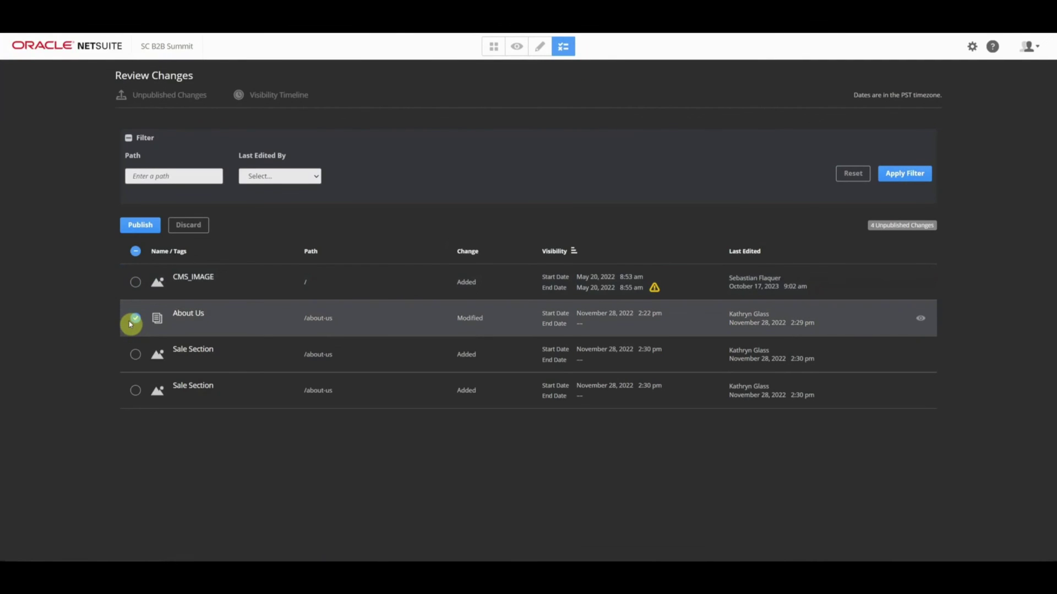
left_click(138, 392)
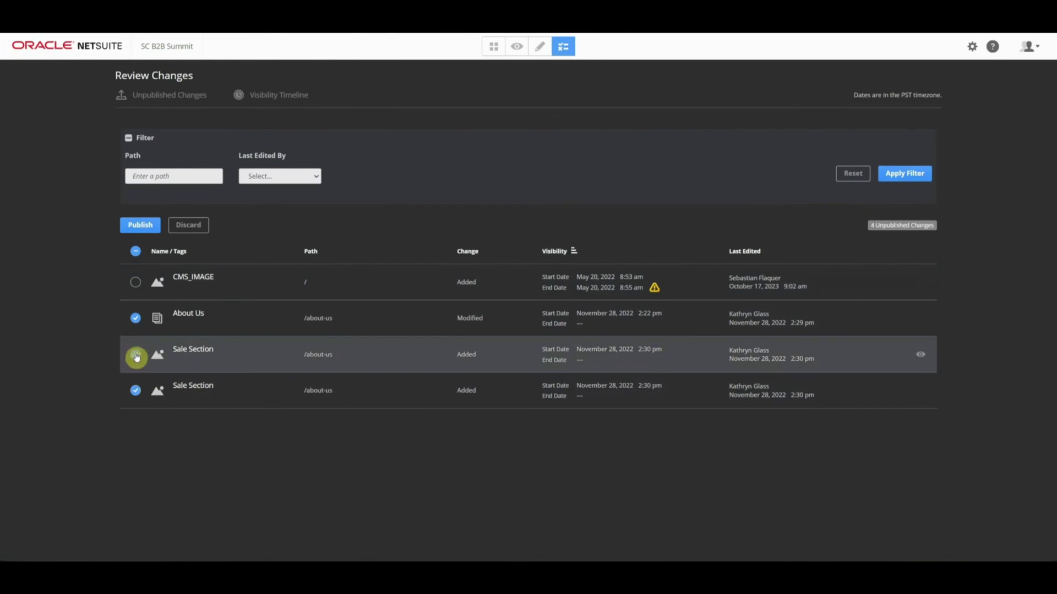
left_click(135, 355)
left_click(141, 225)
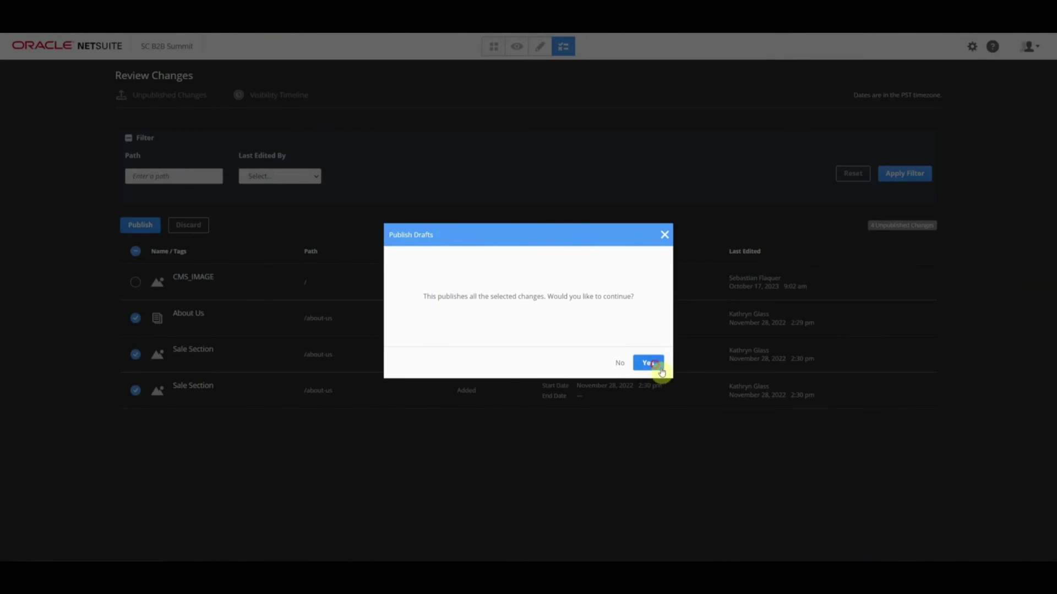
left_click(660, 369)
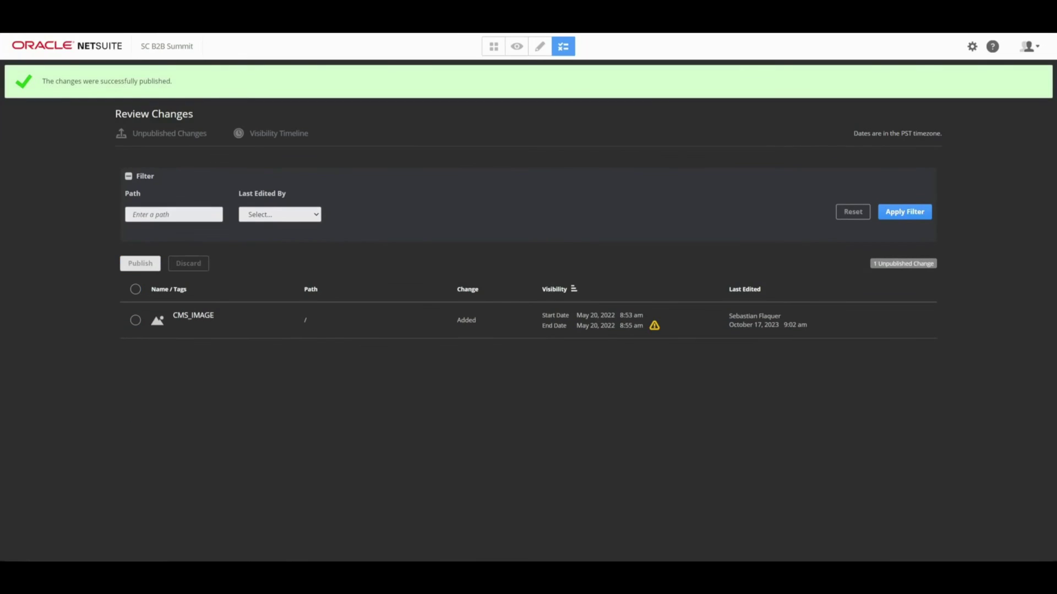